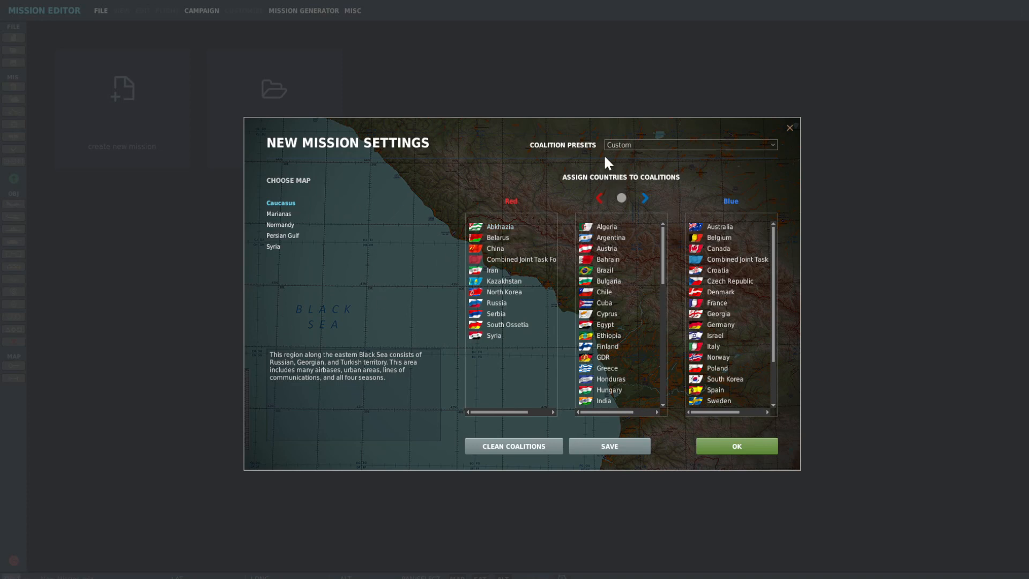
# Create a new mission on the Caucasus map using the Modern coalition preset
pyautogui.click(697, 146)
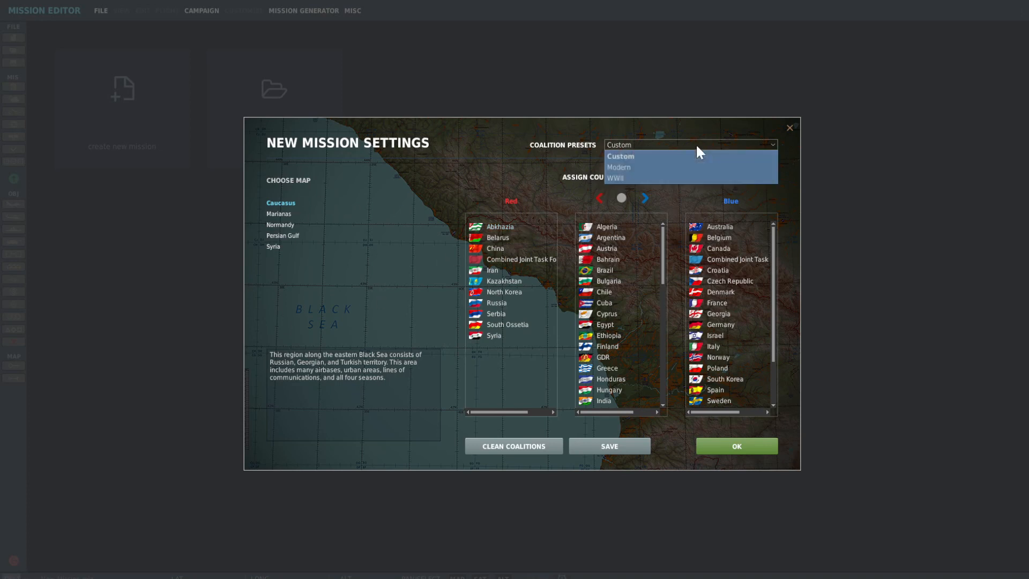
pyautogui.click(654, 168)
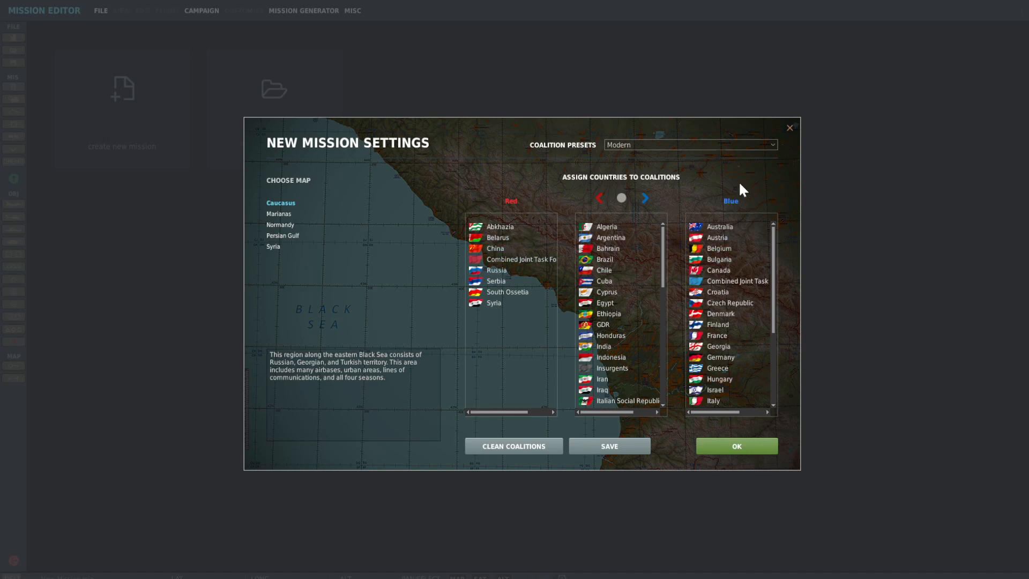
pyautogui.scroll(-4, 727, 331)
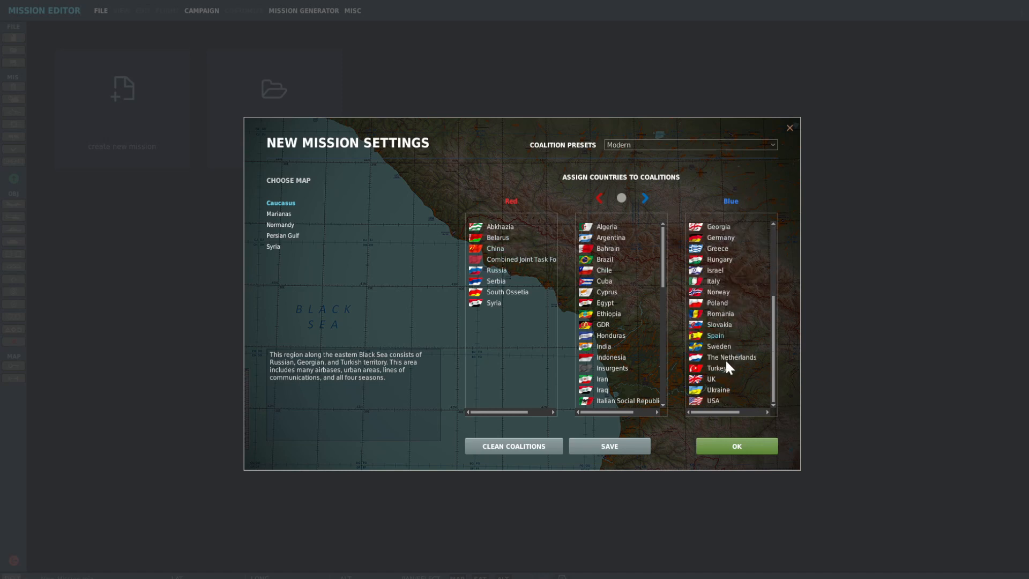
pyautogui.scroll(4, 713, 252)
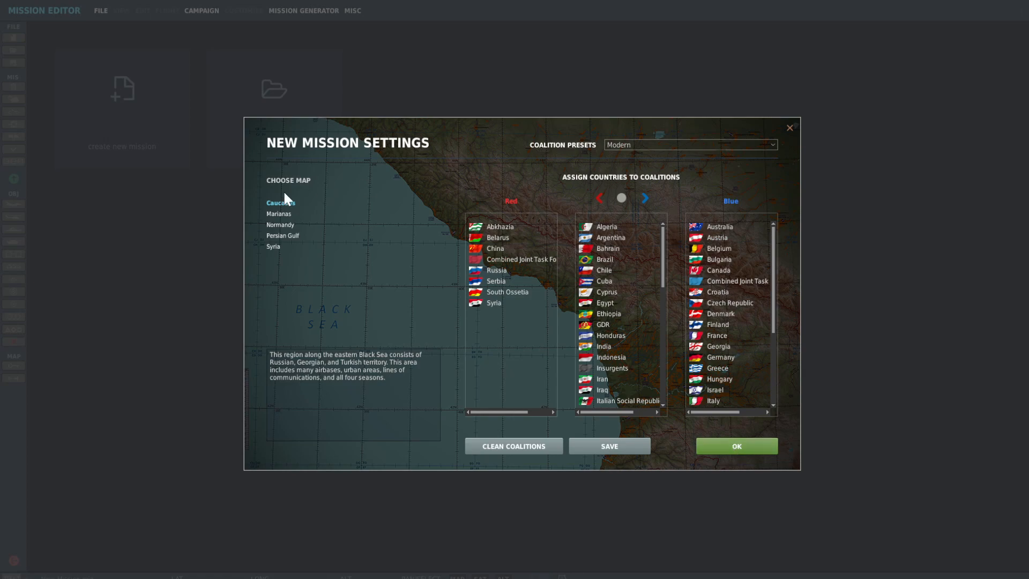
pyautogui.click(729, 442)
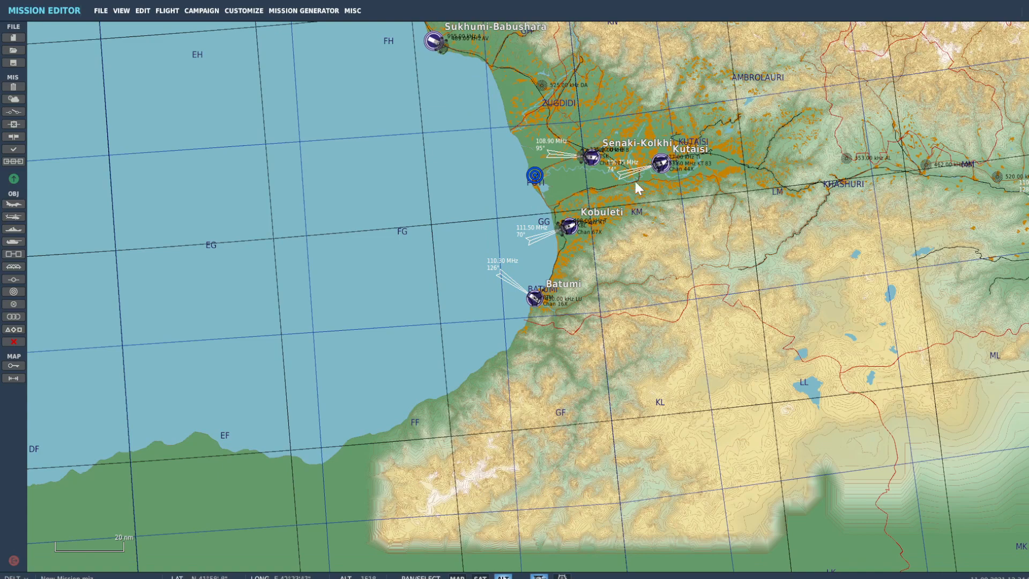
# Move the red and blue bullseyes out into the Black Sea, southwest of Sukhumi-Babushara
pyautogui.scroll(-2, 615, 151)
pyautogui.scroll(1, 616, 130)
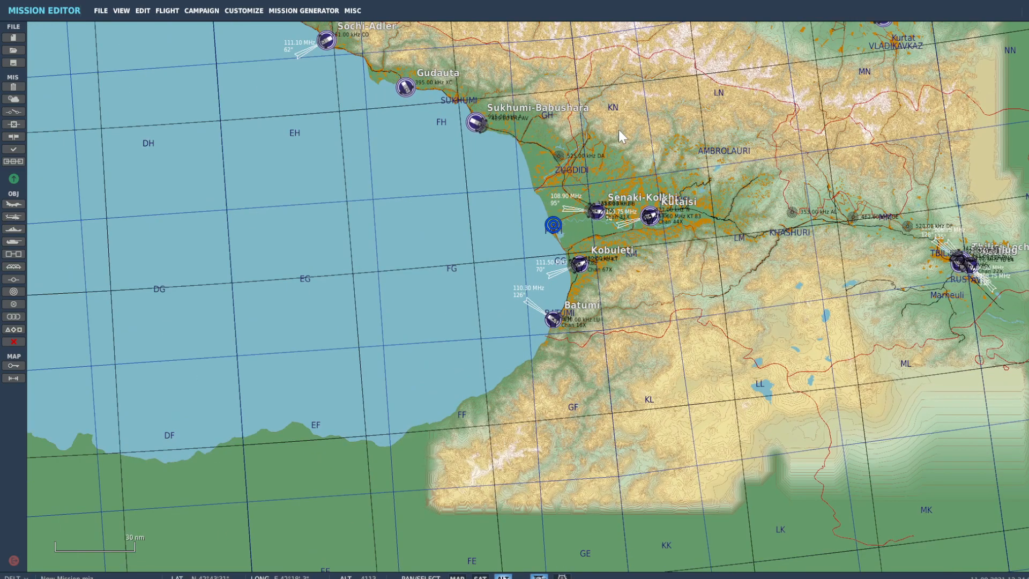
pyautogui.moveTo(612, 99); pyautogui.dragTo(583, 365)
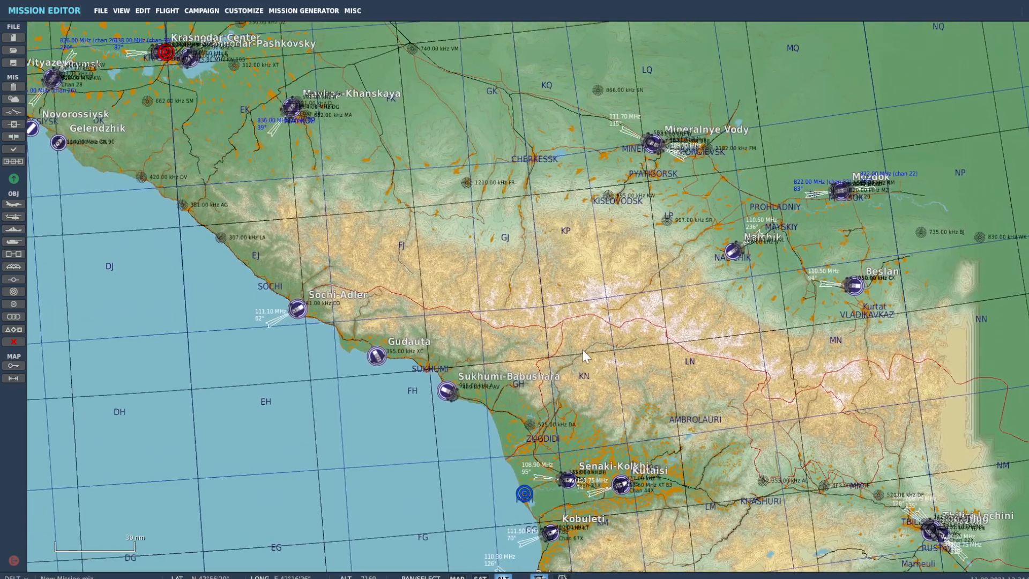
pyautogui.moveTo(406, 191); pyautogui.dragTo(450, 213)
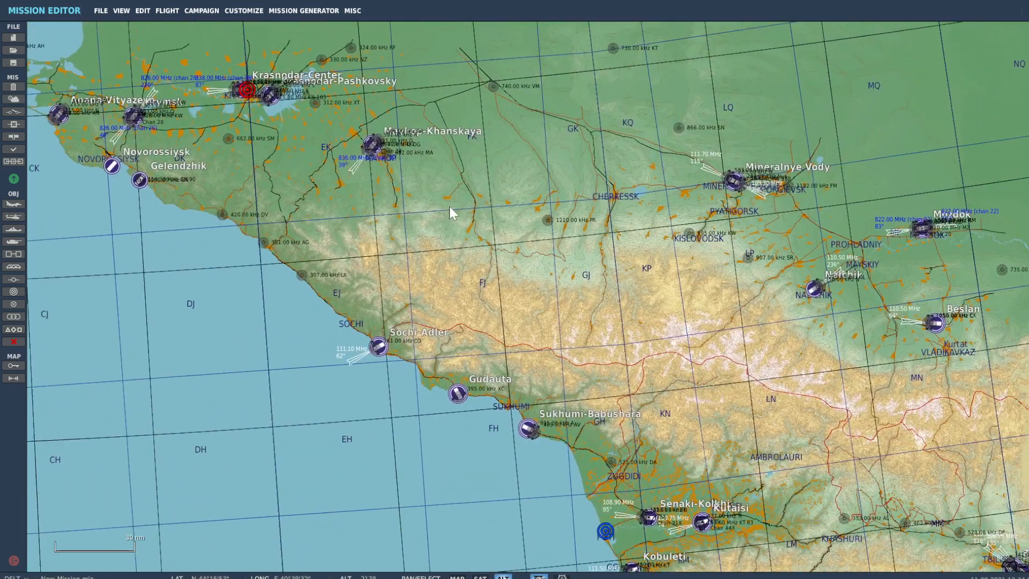
pyautogui.moveTo(510, 325); pyautogui.dragTo(472, 285)
pyautogui.moveTo(209, 56); pyautogui.dragTo(448, 497)
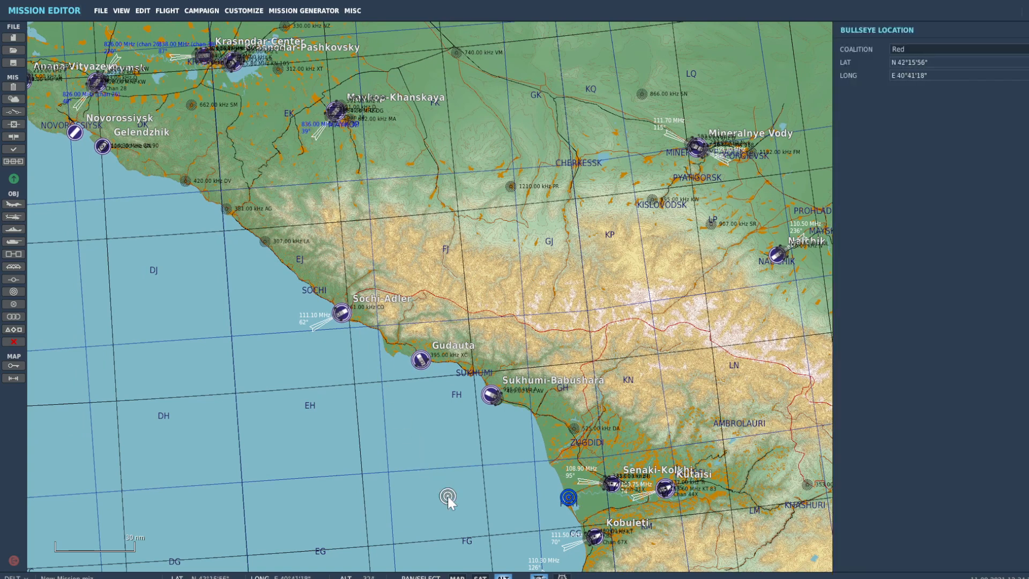
pyautogui.moveTo(568, 498); pyautogui.dragTo(467, 449)
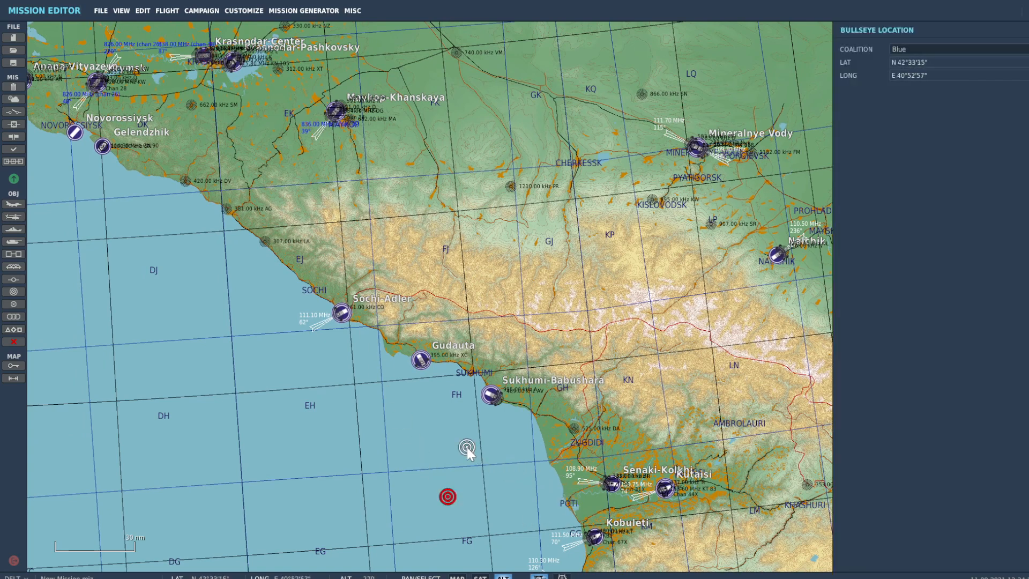
pyautogui.click(506, 455)
# Place the blue bullseye on the dam just north of Dzhvari, at about N 42°45'34", E 42°1'51"
pyautogui.moveTo(406, 285); pyautogui.dragTo(497, 368)
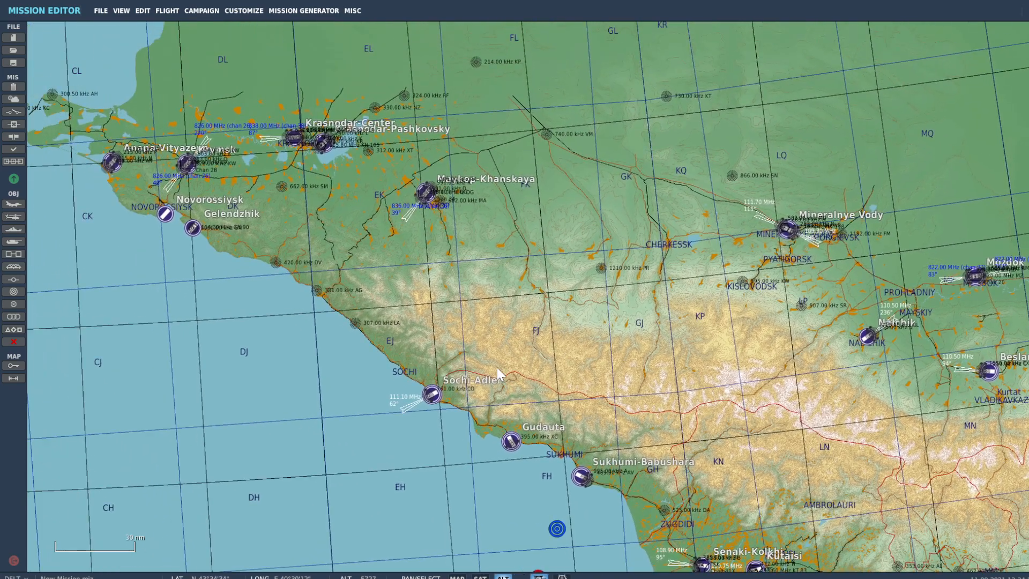
pyautogui.moveTo(478, 314); pyautogui.dragTo(369, 133)
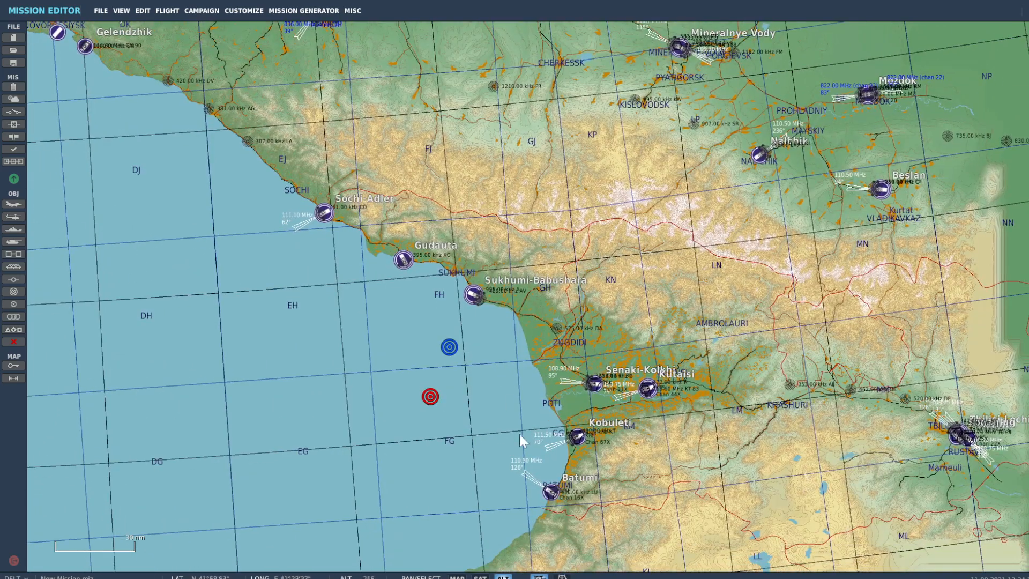
pyautogui.scroll(1, 603, 357)
pyautogui.scroll(1, 387, 351)
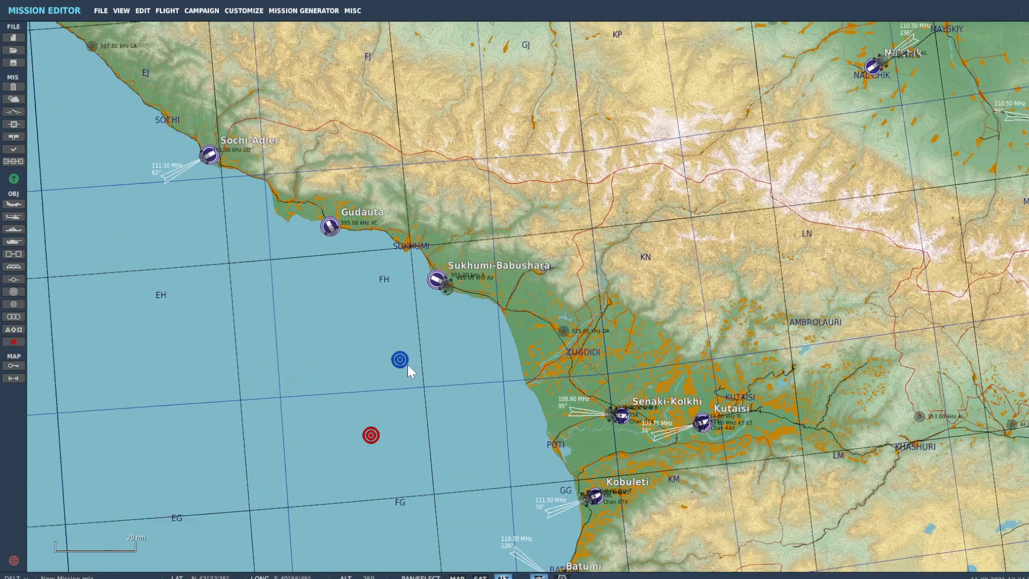
pyautogui.click(401, 361)
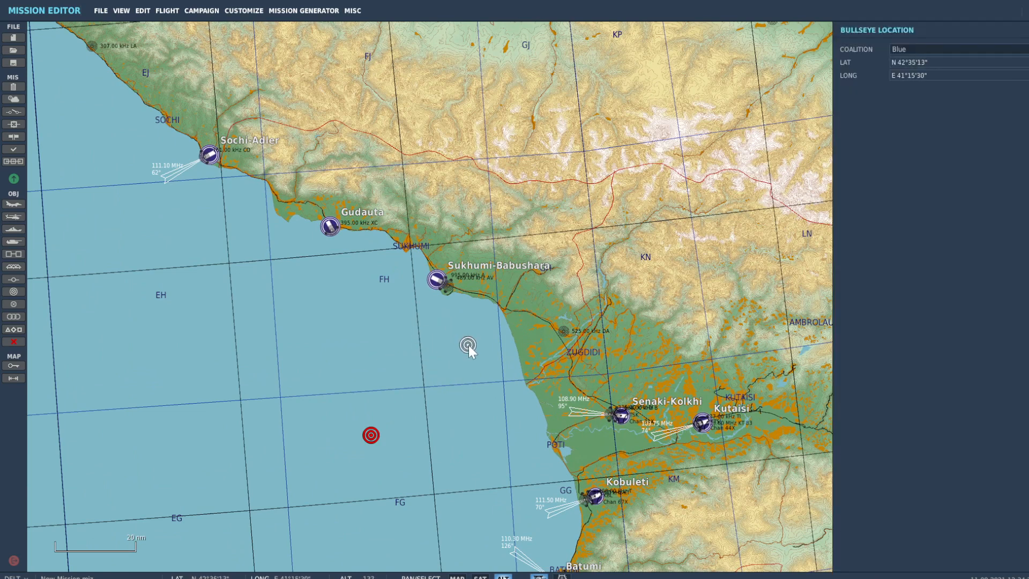
pyautogui.moveTo(468, 345); pyautogui.dragTo(459, 307)
pyautogui.scroll(1, 460, 307)
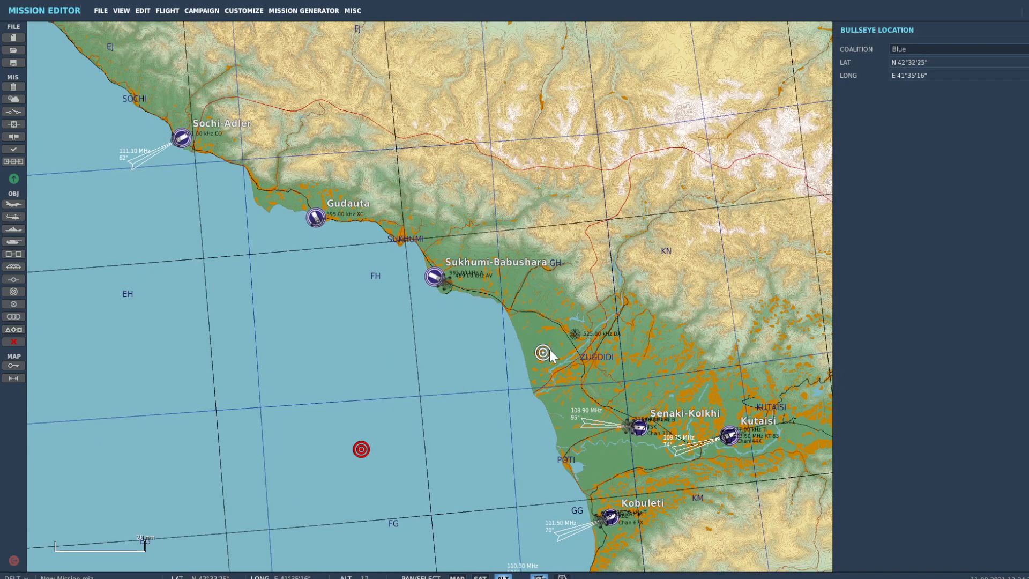
pyautogui.scroll(1, 541, 316)
pyautogui.moveTo(471, 333)
pyautogui.mouseDown()
pyautogui.moveTo(422, 297)
pyautogui.moveTo(635, 343)
pyautogui.moveTo(679, 240)
pyautogui.moveTo(577, 320)
pyautogui.moveTo(606, 335)
pyautogui.moveTo(586, 305)
pyautogui.moveTo(491, 288)
pyautogui.moveTo(460, 137)
pyautogui.moveTo(427, 356)
pyautogui.moveTo(466, 327)
pyautogui.mouseUp()
pyautogui.scroll(1, 721, 228)
pyautogui.scroll(10, 638, 271)
pyautogui.scroll(10, 606, 335)
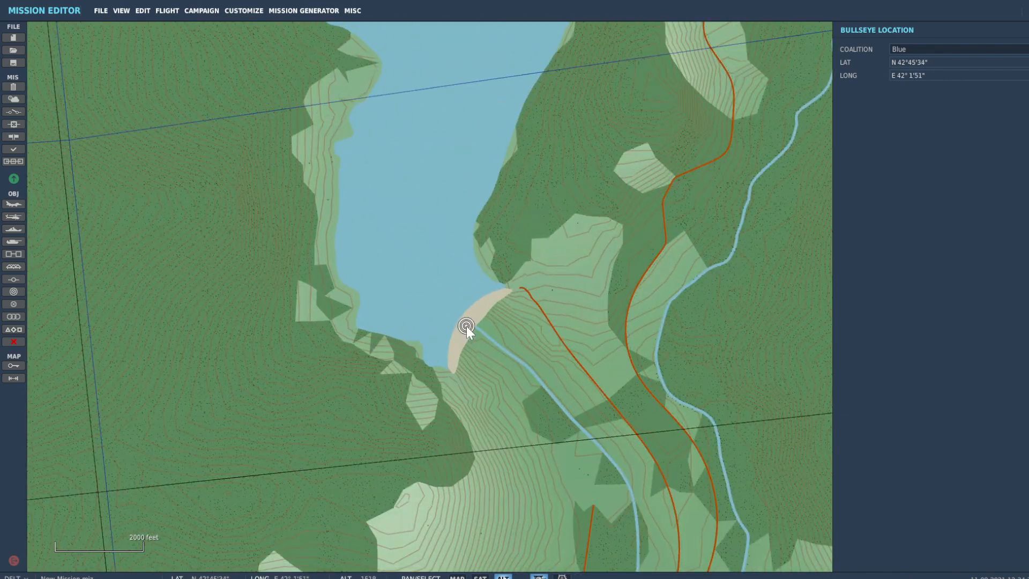
pyautogui.click(499, 336)
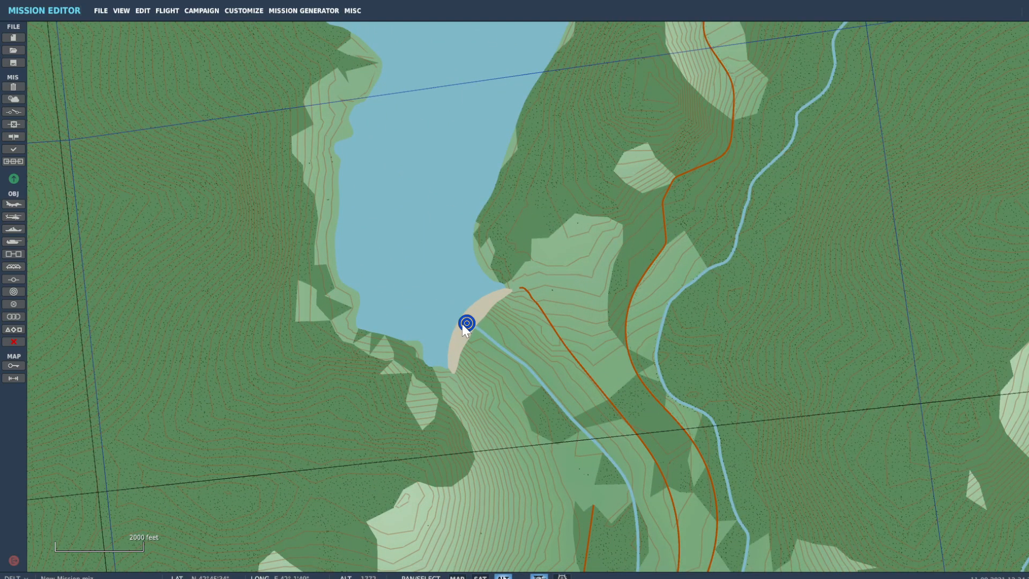
# Move the red bullseye into the mountains southwest of Kislovodsk, at about N 43°44'13", E 42°23'56"
pyautogui.scroll(-6, 463, 324)
pyautogui.scroll(-15, 464, 323)
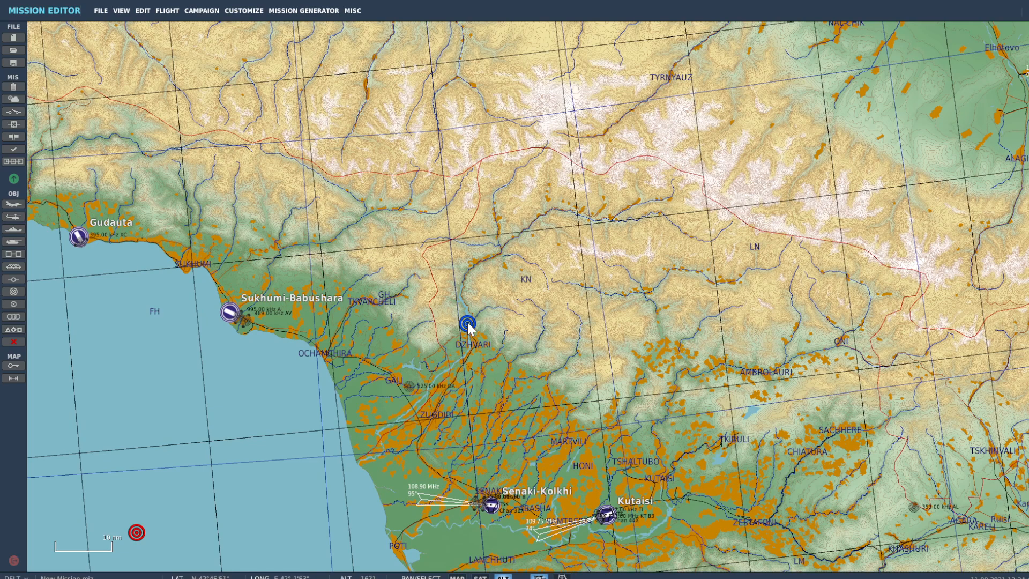
pyautogui.scroll(3, 467, 323)
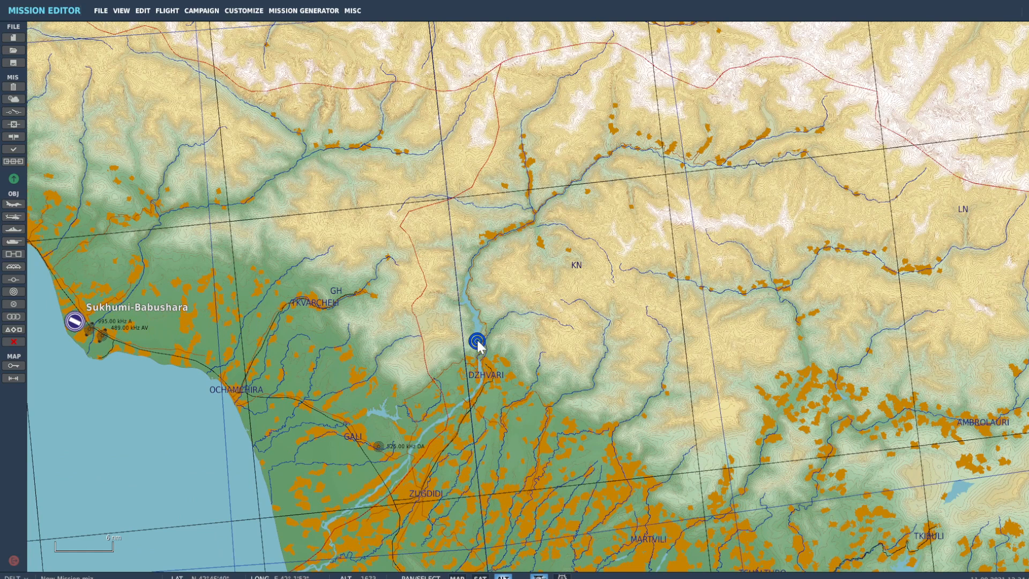
pyautogui.moveTo(477, 341); pyautogui.dragTo(478, 141, button='right')
pyautogui.scroll(-3, 468, 366)
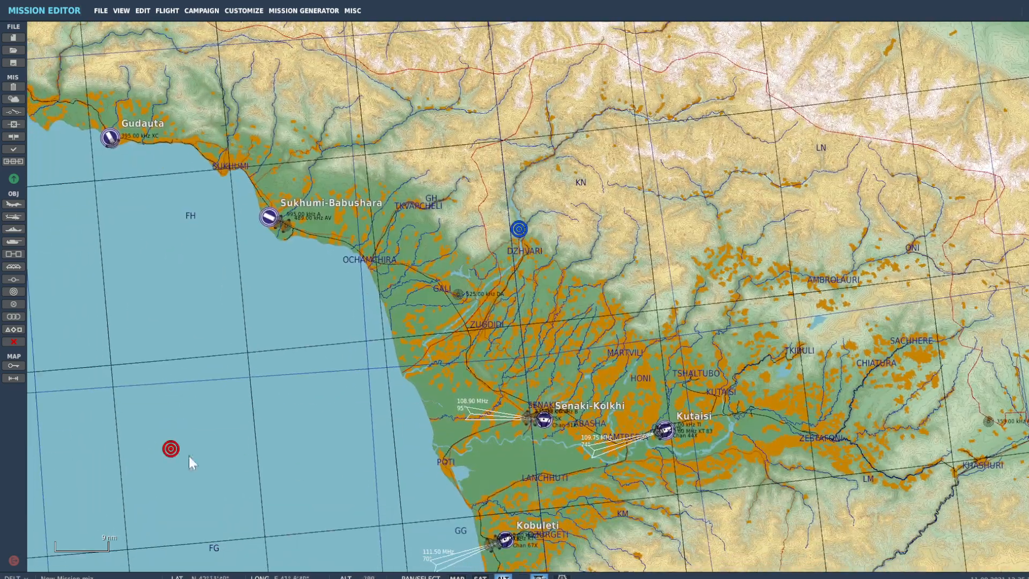
pyautogui.moveTo(175, 449); pyautogui.dragTo(617, 197)
pyautogui.scroll(-2, 566, 344)
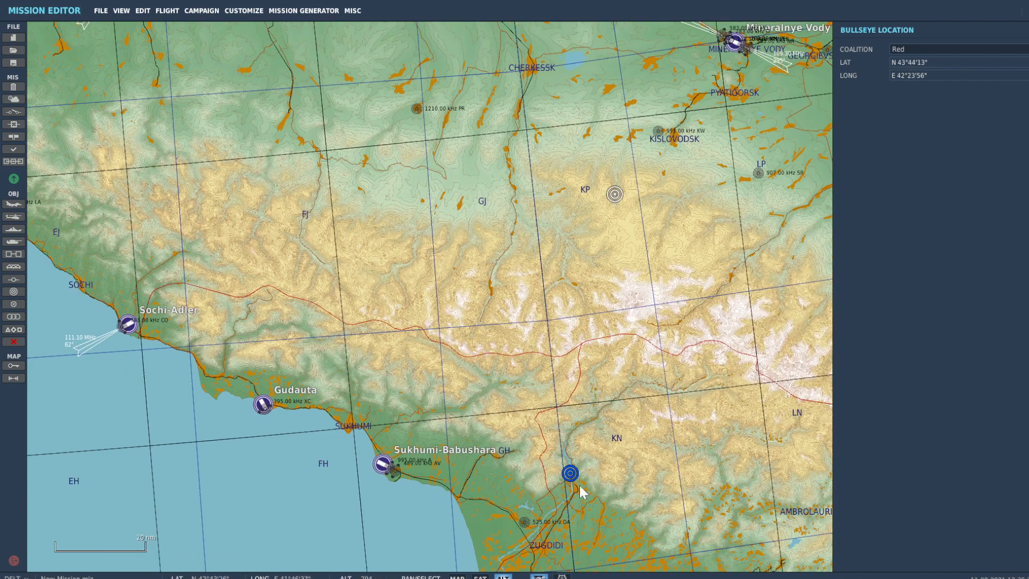
pyautogui.click(620, 217)
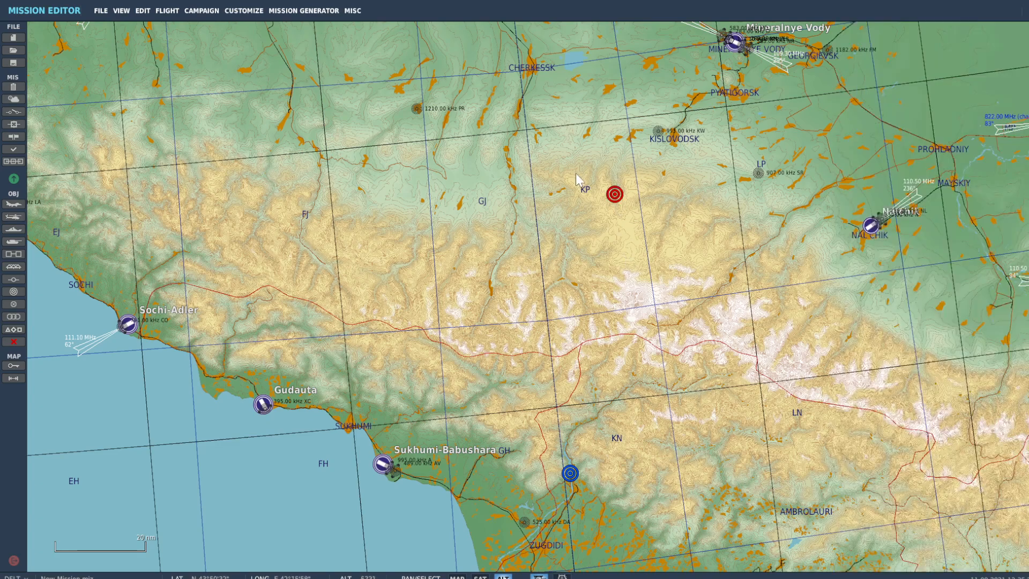
# Reposition the neutral bullseye located in central Crimea farther east
pyautogui.moveTo(312, 203); pyautogui.dragTo(827, 453)
pyautogui.moveTo(312, 285); pyautogui.dragTo(872, 386)
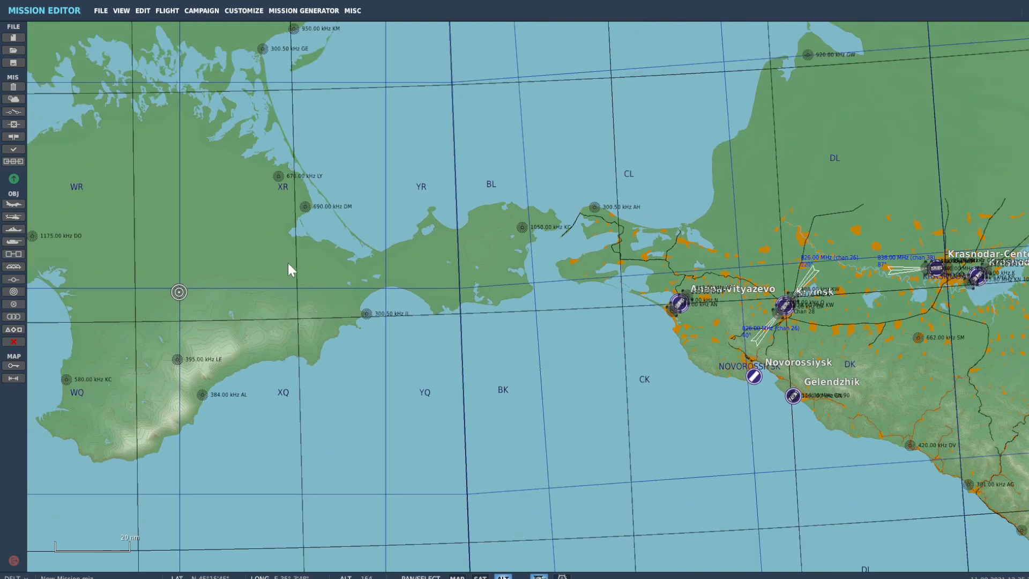
pyautogui.moveTo(179, 291); pyautogui.dragTo(312, 312)
pyautogui.moveTo(417, 313); pyautogui.dragTo(787, 227)
pyautogui.click(735, 298)
pyautogui.moveTo(754, 348); pyautogui.dragTo(331, 56)
pyautogui.moveTo(727, 368); pyautogui.dragTo(136, 49)
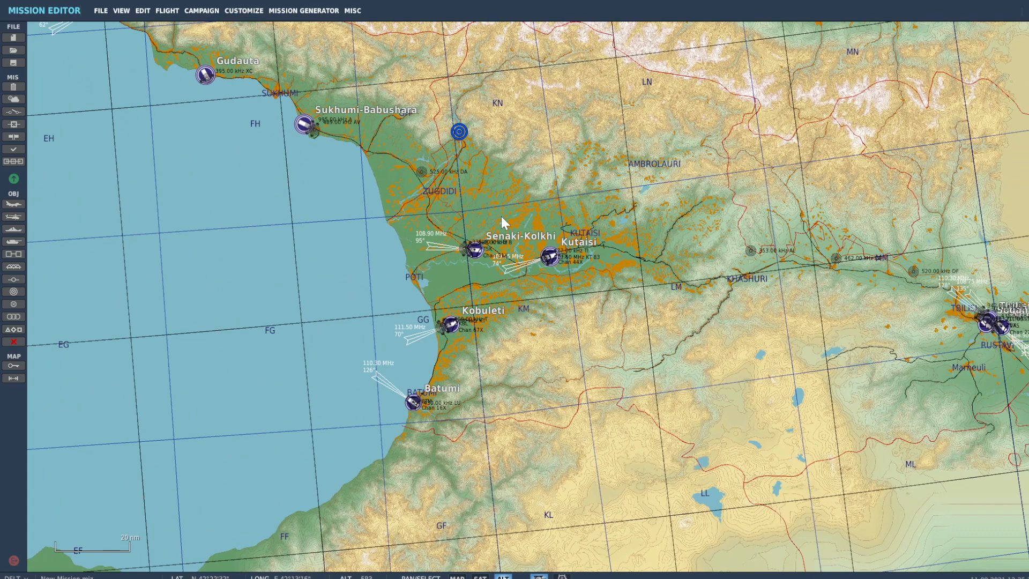
pyautogui.scroll(1, 547, 192)
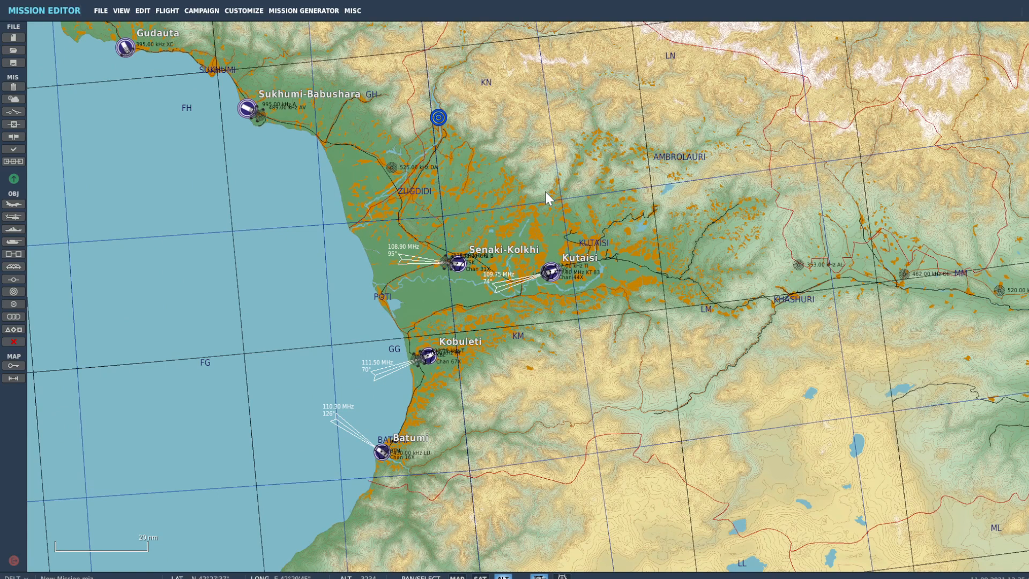
pyautogui.scroll(1, 444, 146)
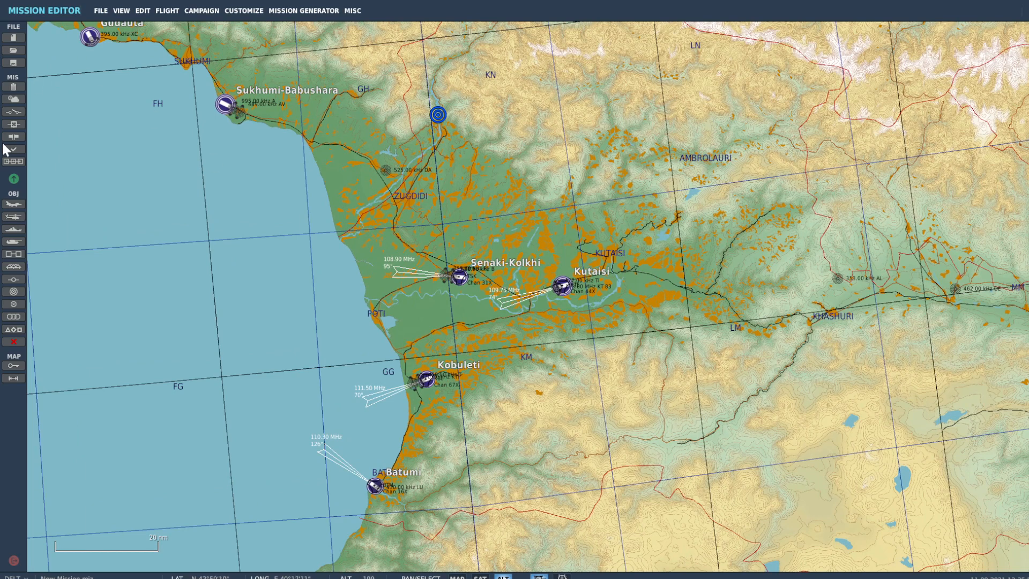
# Set the mission's start month to April and its start hour to 10
pyautogui.click(12, 99)
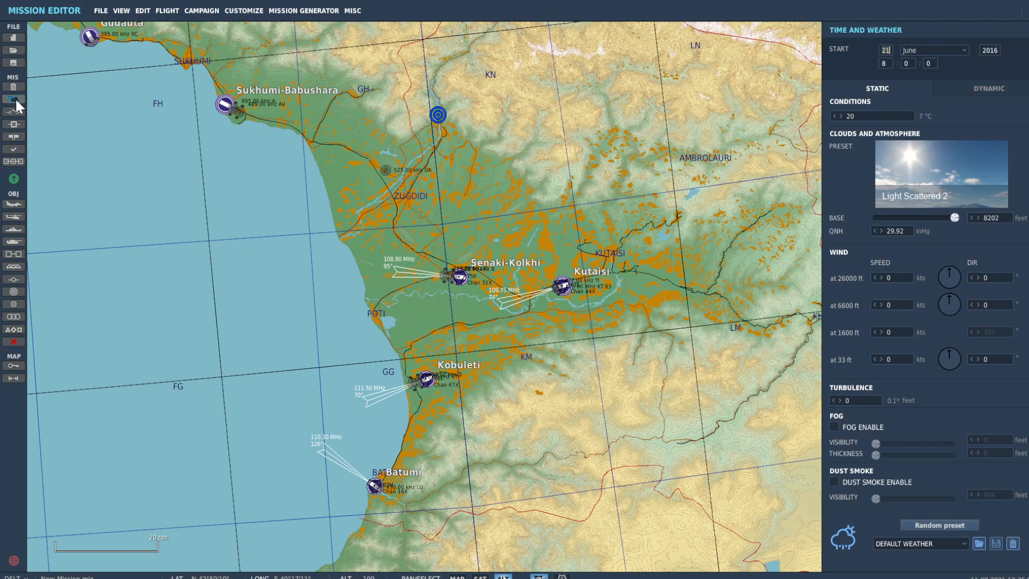
pyautogui.click(933, 52)
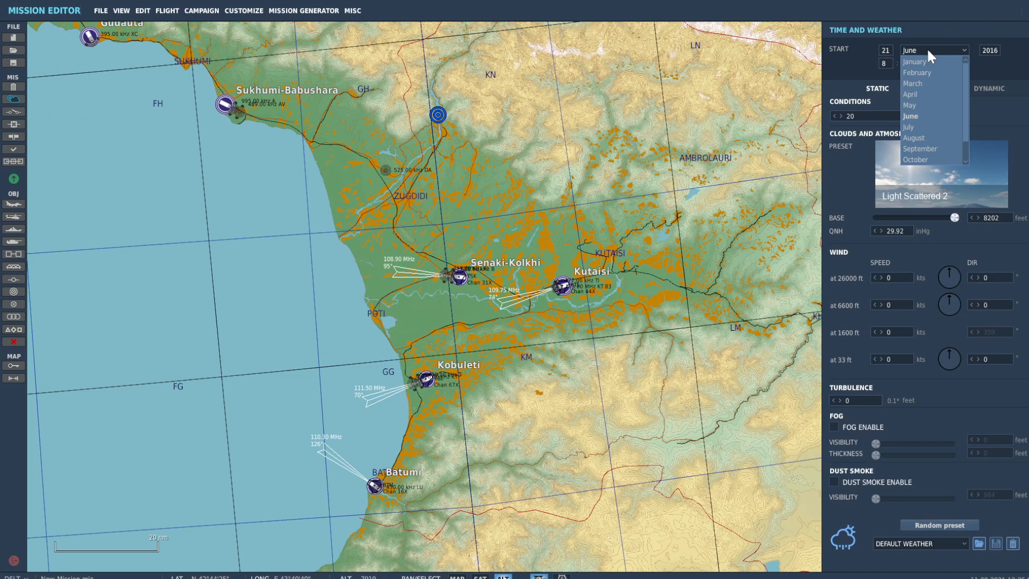
pyautogui.scroll(-1, 922, 134)
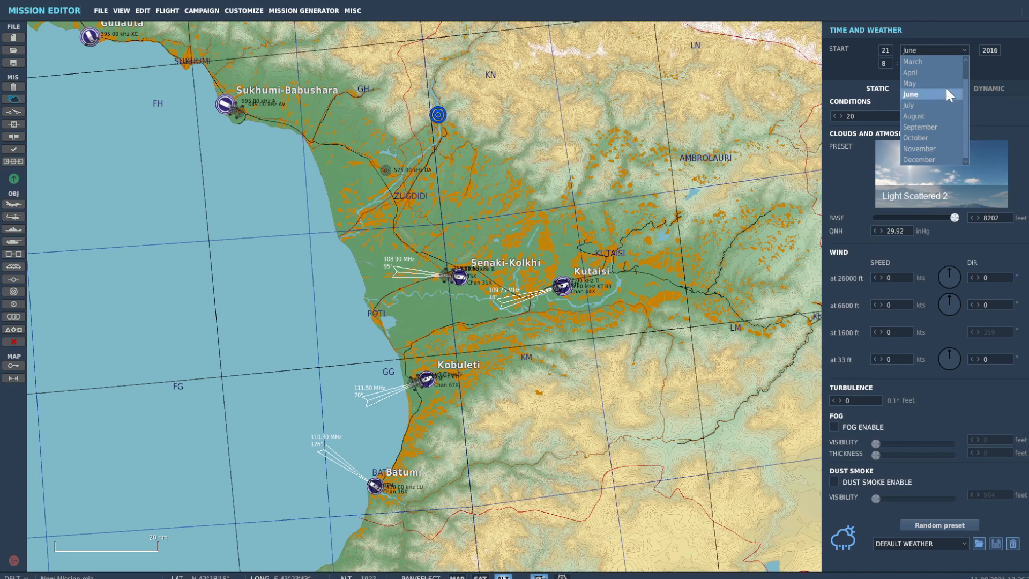
pyautogui.click(916, 72)
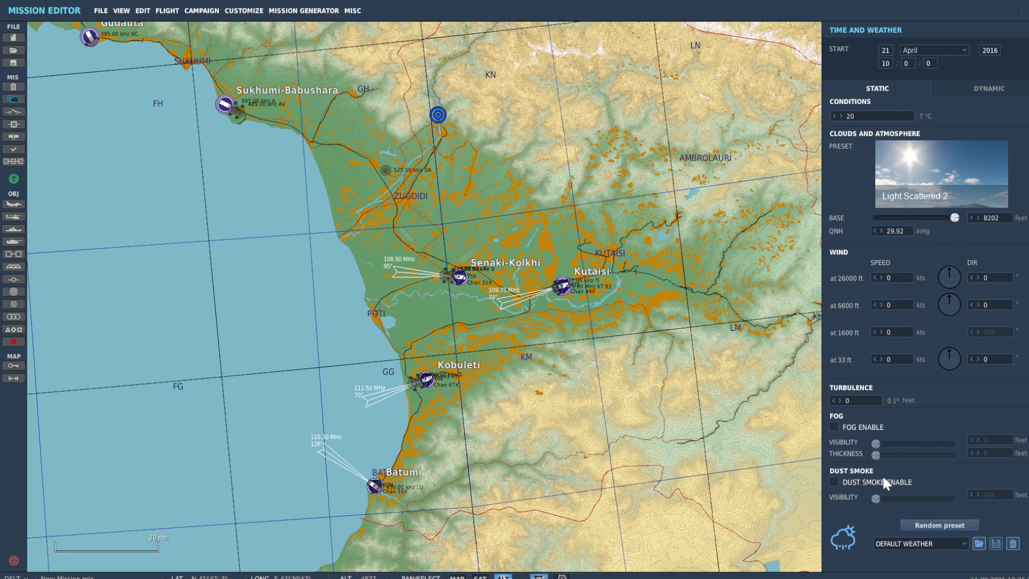
# Apply the Broken 4 clouds preset and lower its cloud base
pyautogui.click(913, 168)
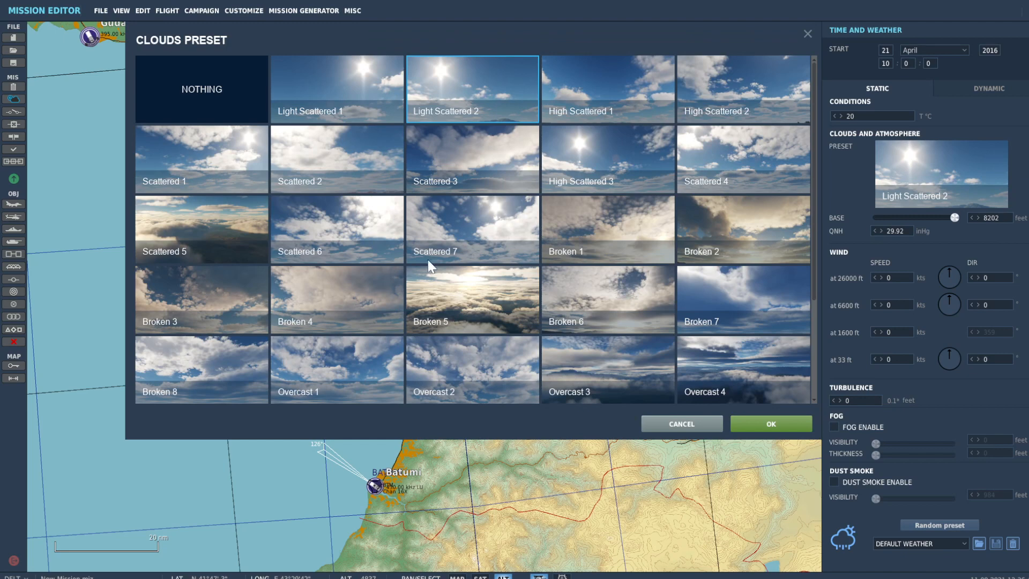
pyautogui.scroll(-3, 478, 238)
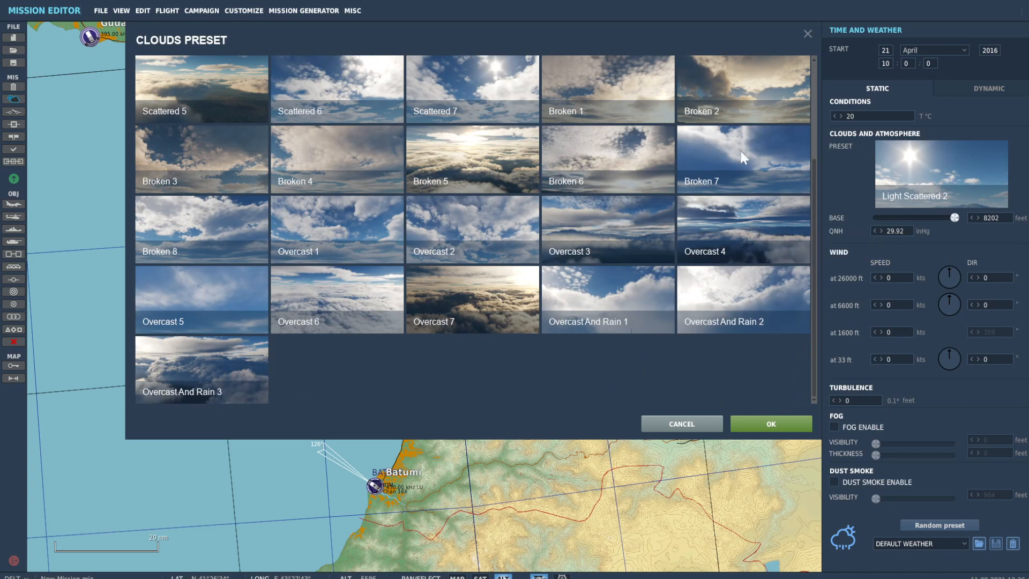
pyautogui.click(355, 153)
pyautogui.click(789, 424)
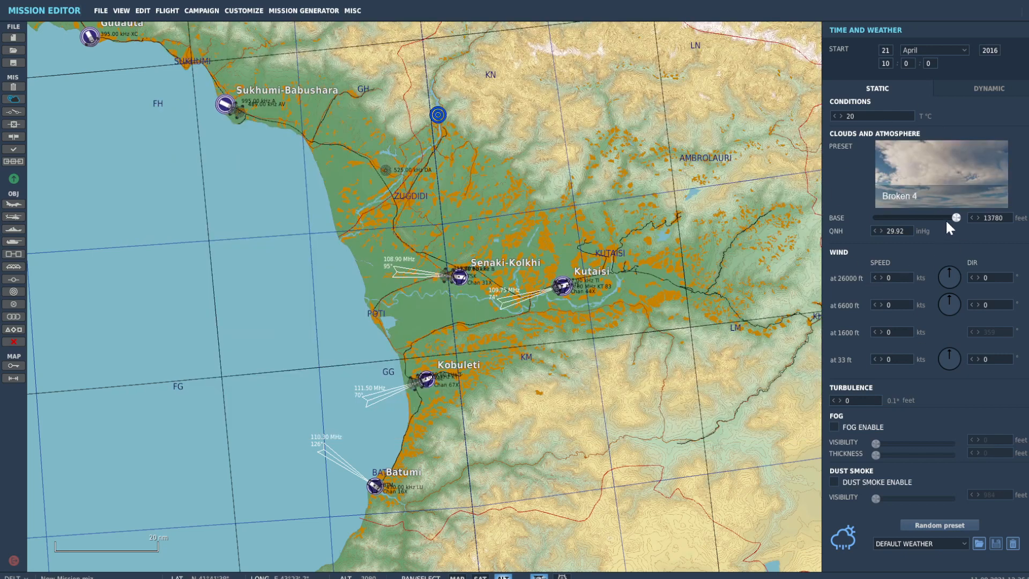
pyautogui.moveTo(952, 217)
pyautogui.mouseDown()
pyautogui.moveTo(903, 220)
pyautogui.moveTo(936, 218)
pyautogui.mouseUp()
pyautogui.moveTo(937, 218); pyautogui.dragTo(909, 216)
# Set the wind speed at 26000 ft to 16 kts and adjust the wind directions at 26000 ft and 6600 ft
pyautogui.click(948, 354)
pyautogui.click(948, 315)
pyautogui.click(949, 282)
pyautogui.click(949, 314)
pyautogui.click(892, 332)
pyautogui.doubleClick(899, 276)
pyautogui.write('16')
pyautogui.moveTo(946, 311); pyautogui.dragTo(944, 326)
pyautogui.moveTo(946, 285); pyautogui.dragTo(942, 292)
# Set the wind speed at 33 ft to 13 kts and change the wind speed at 26000 ft
pyautogui.click(888, 359)
pyautogui.write('1')
pyautogui.write('8')
pyautogui.click(899, 358)
pyautogui.write('1')
pyautogui.write('3')
pyautogui.click(899, 278)
pyautogui.write('480')
# Select the Senaki-Kolkhi airfield on the map and set its coalition to Blue
pyautogui.scroll(2, 512, 231)
pyautogui.click(502, 263)
pyautogui.scroll(3, 466, 348)
pyautogui.scroll(6, 475, 285)
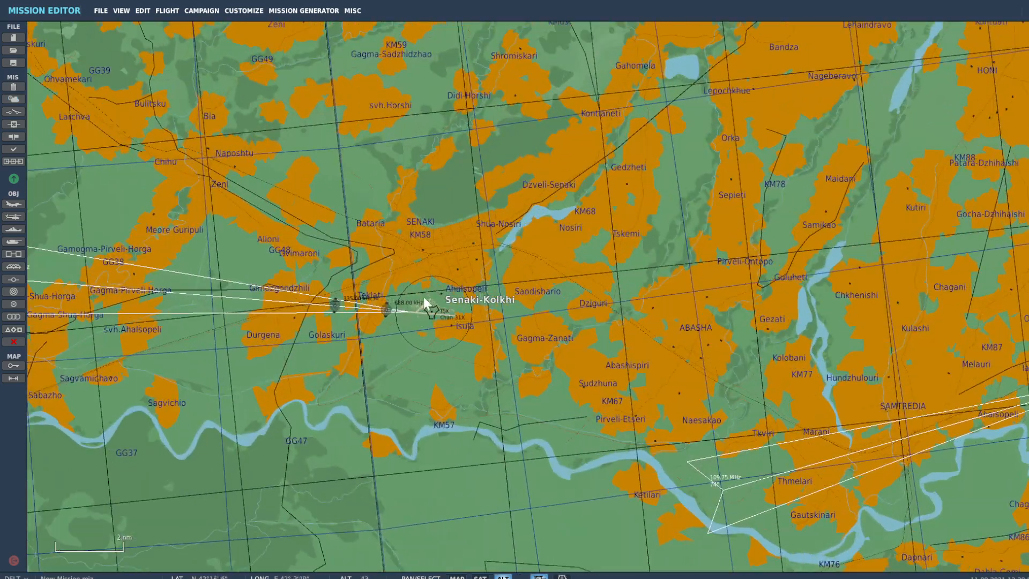
pyautogui.scroll(4, 419, 298)
pyautogui.click(443, 326)
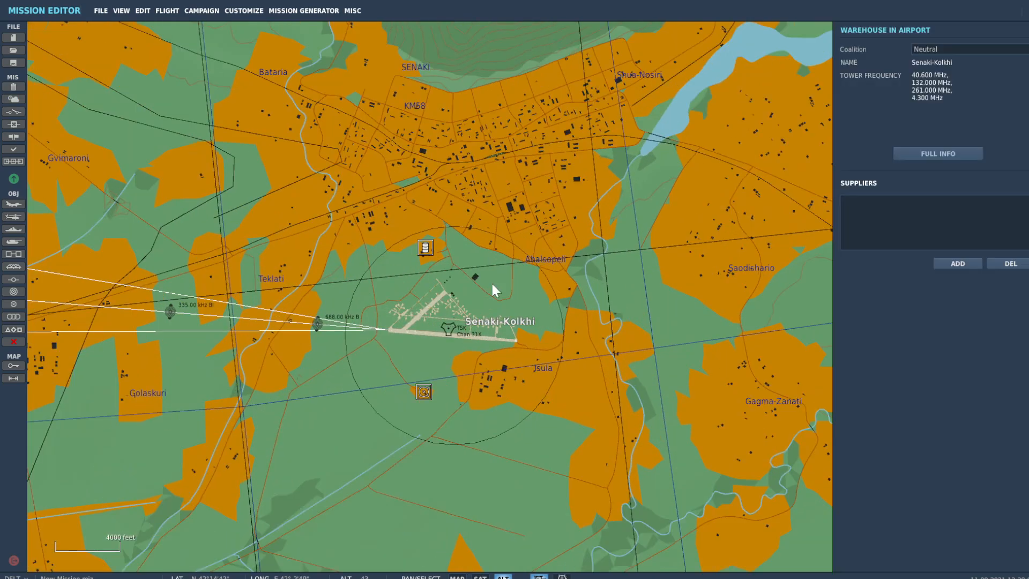
pyautogui.click(946, 48)
pyautogui.click(933, 69)
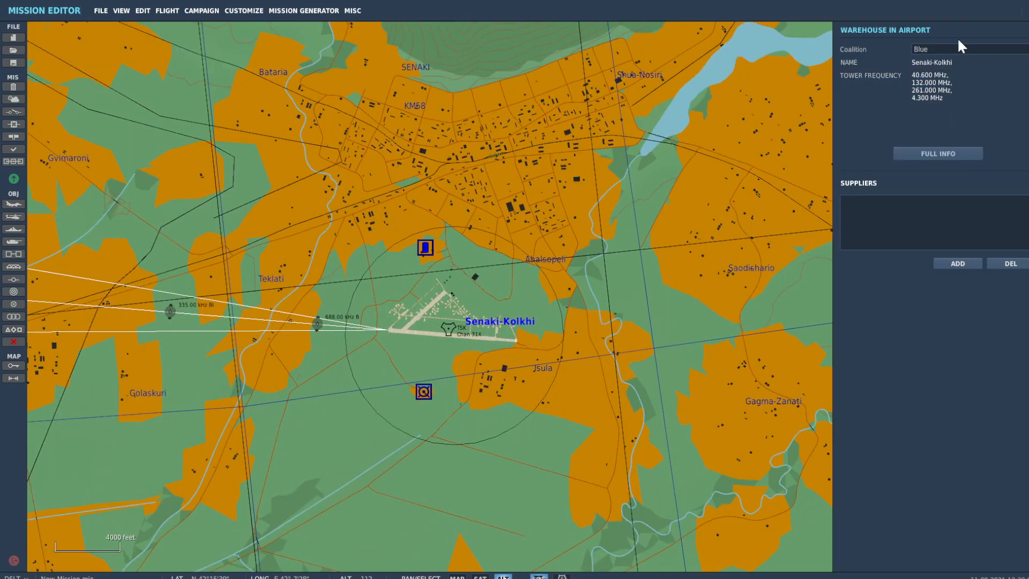
# Place a USA A-10A airplane group on the Senaki-Kolkhi runway and delete it again
pyautogui.click(402, 213)
pyautogui.scroll(1, 455, 338)
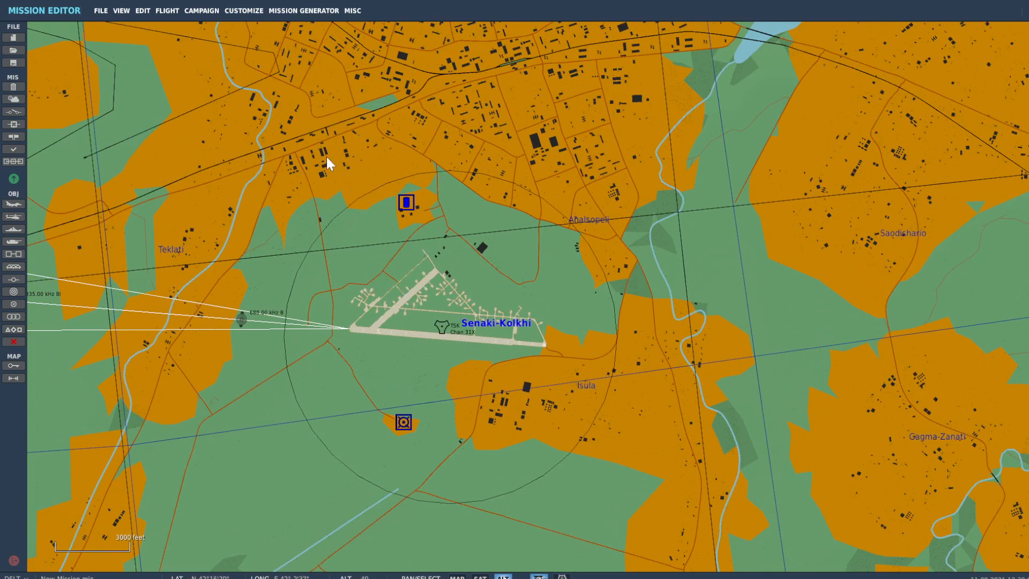
pyautogui.scroll(1, 449, 346)
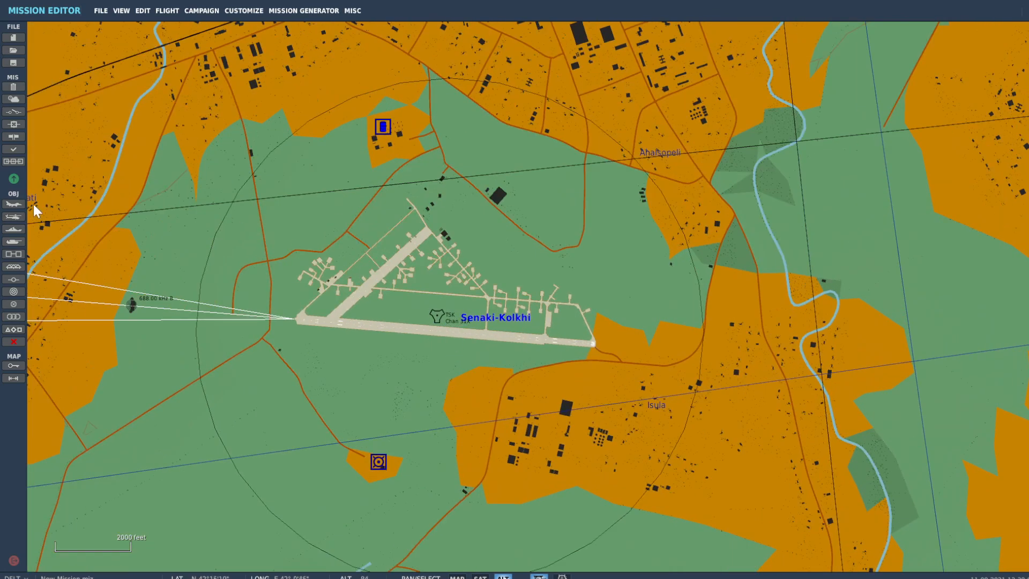
pyautogui.click(8, 203)
pyautogui.scroll(1, 530, 350)
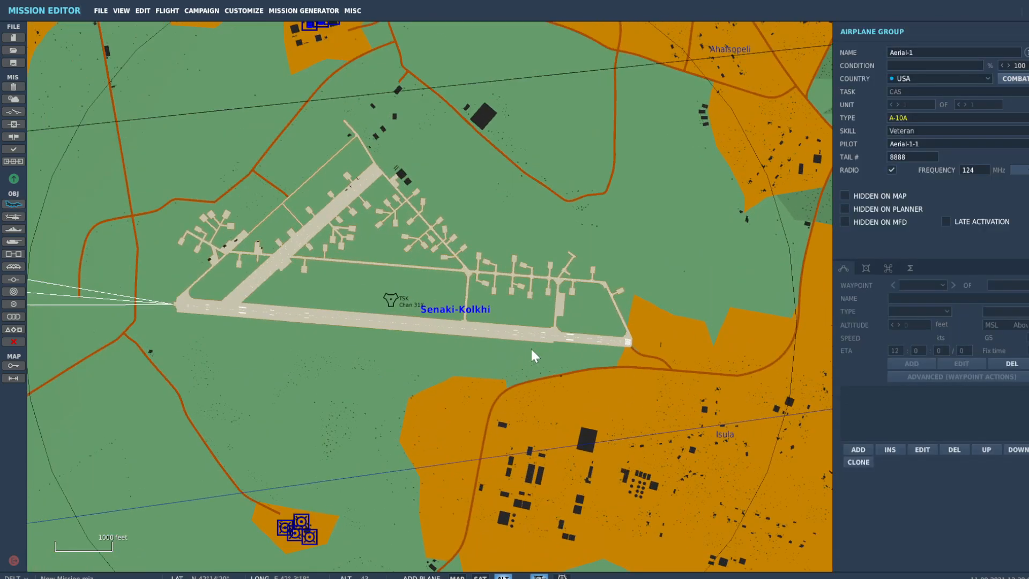
pyautogui.click(496, 328)
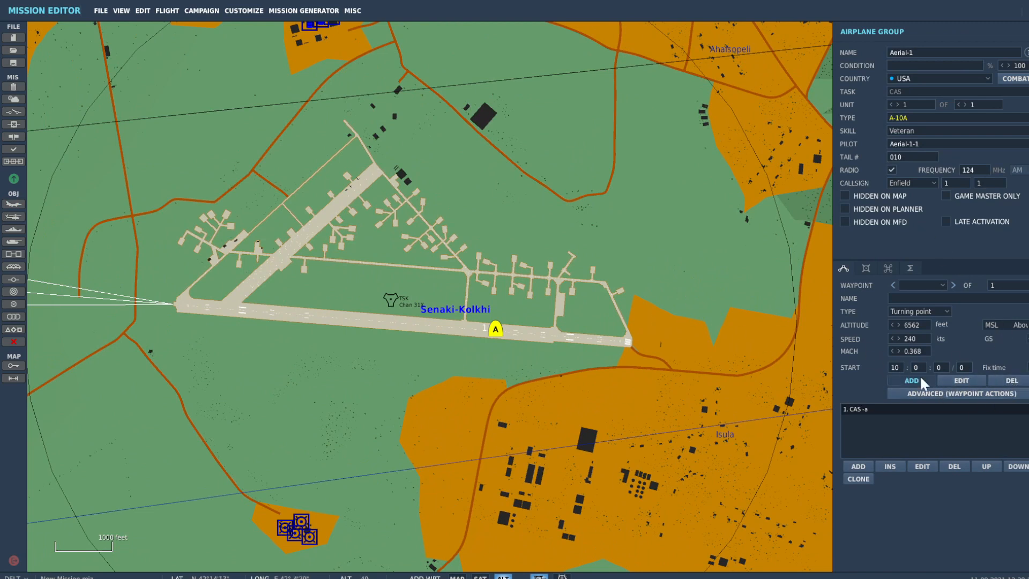
pyautogui.click(590, 252)
pyautogui.click(495, 330)
pyautogui.press('Delete')
# Open Senaki-Kolkhi's Resource Manager, disable Unlimited Aircraft and set the initial stock of all aircraft to 0
pyautogui.click(482, 270)
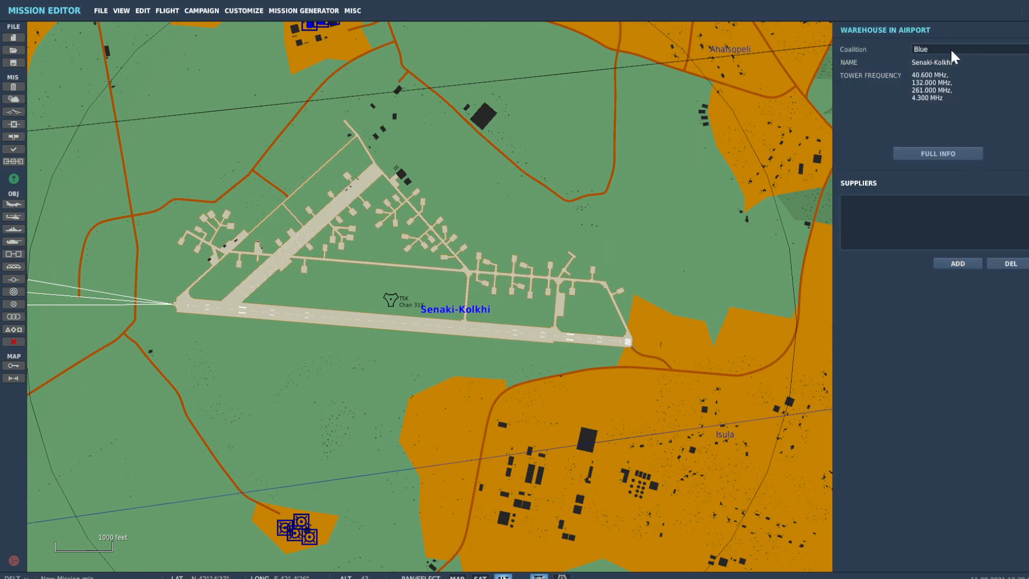
pyautogui.click(926, 152)
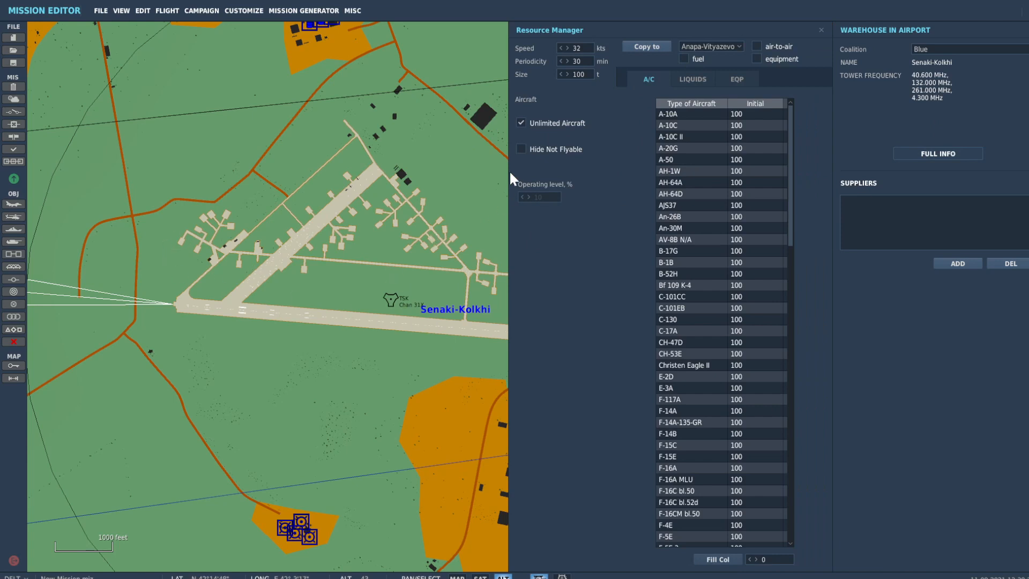
pyautogui.click(521, 124)
pyautogui.click(732, 563)
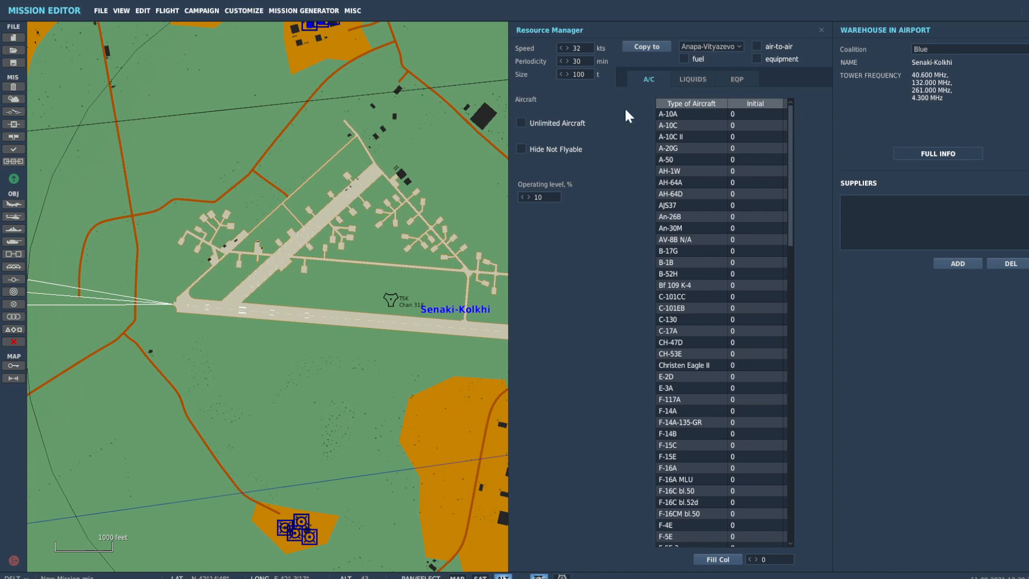
# Set the initial stock of the F-14B at Senaki-Kolkhi to 4
pyautogui.scroll(-10, 666, 391)
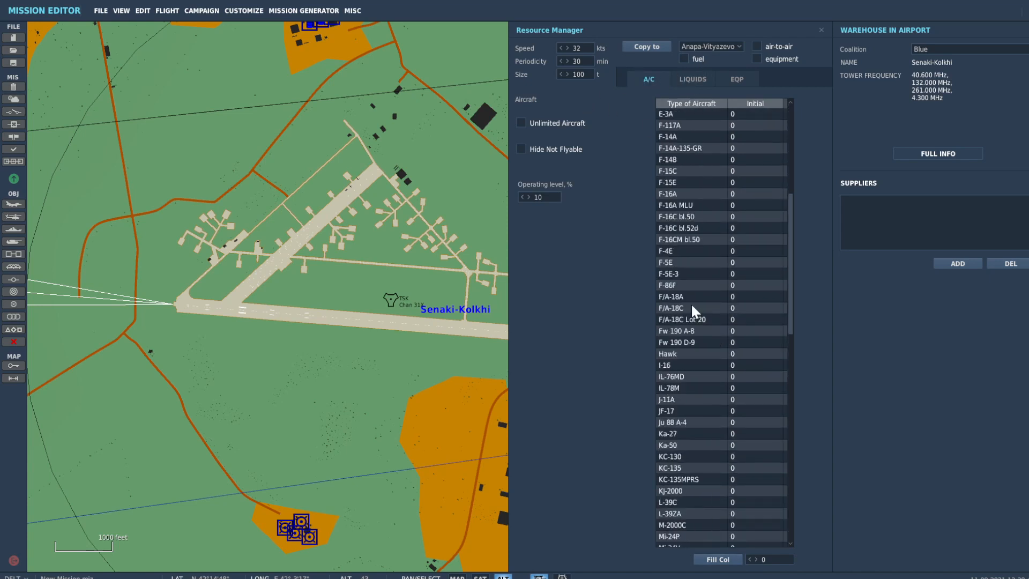
pyautogui.scroll(5, 691, 303)
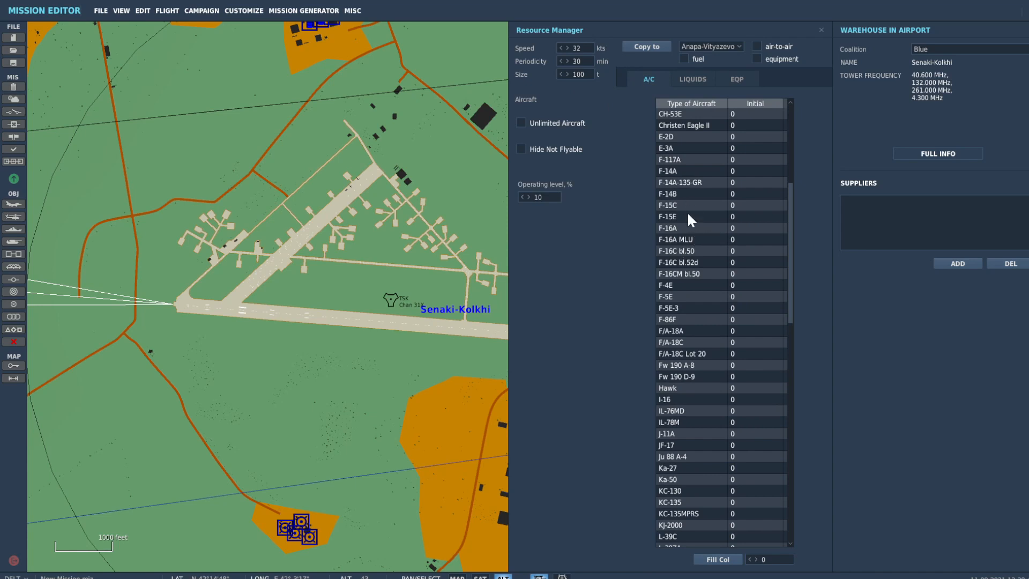
pyautogui.scroll(1, 691, 262)
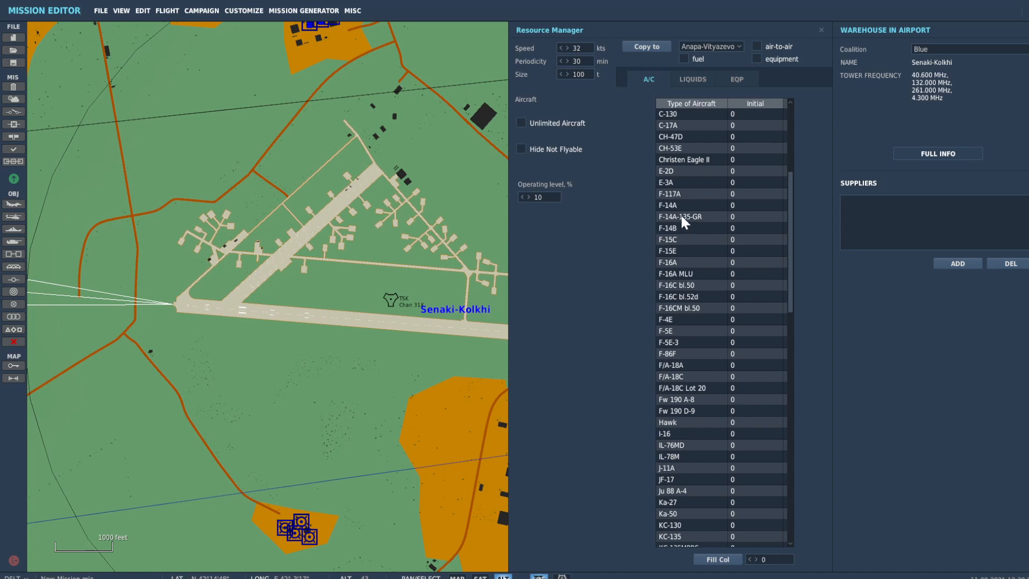
pyautogui.click(738, 229)
pyautogui.click(741, 228)
# Disable Unlimited Liquids and Unlimited Munitions for the airfield and set all AA missile stocks to 0
pyautogui.click(693, 80)
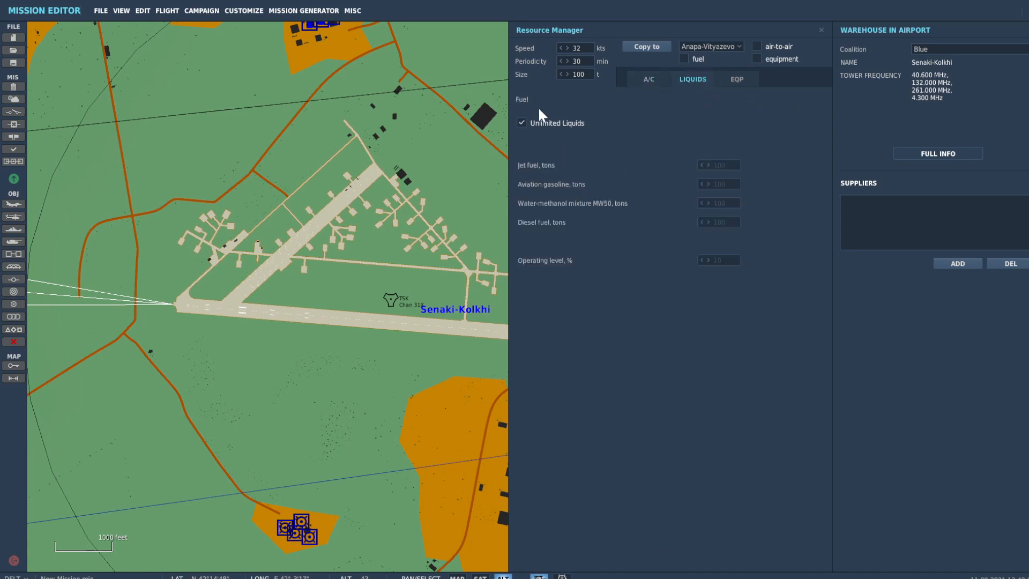
pyautogui.click(522, 123)
pyautogui.click(737, 80)
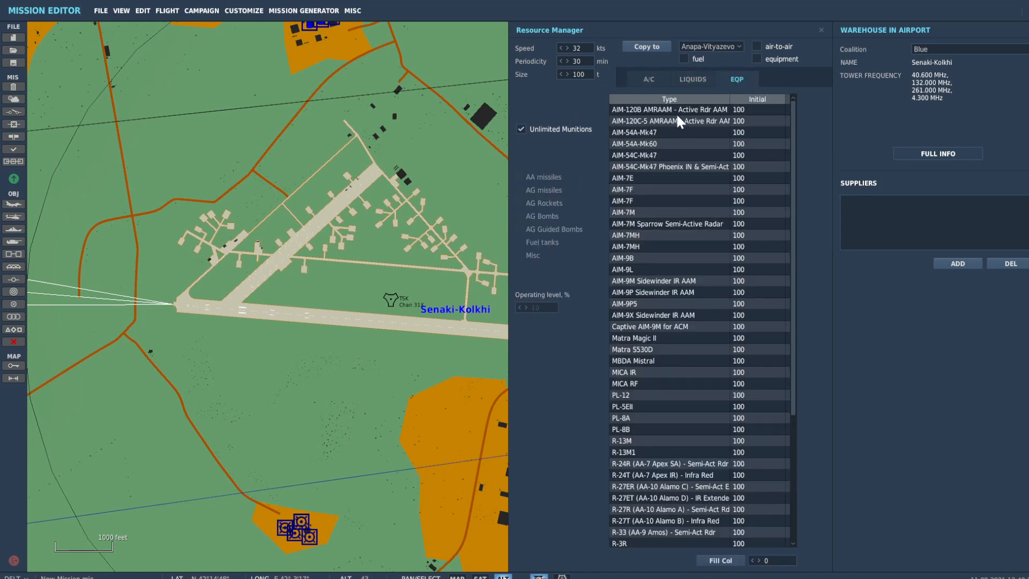
pyautogui.click(520, 129)
pyautogui.click(720, 560)
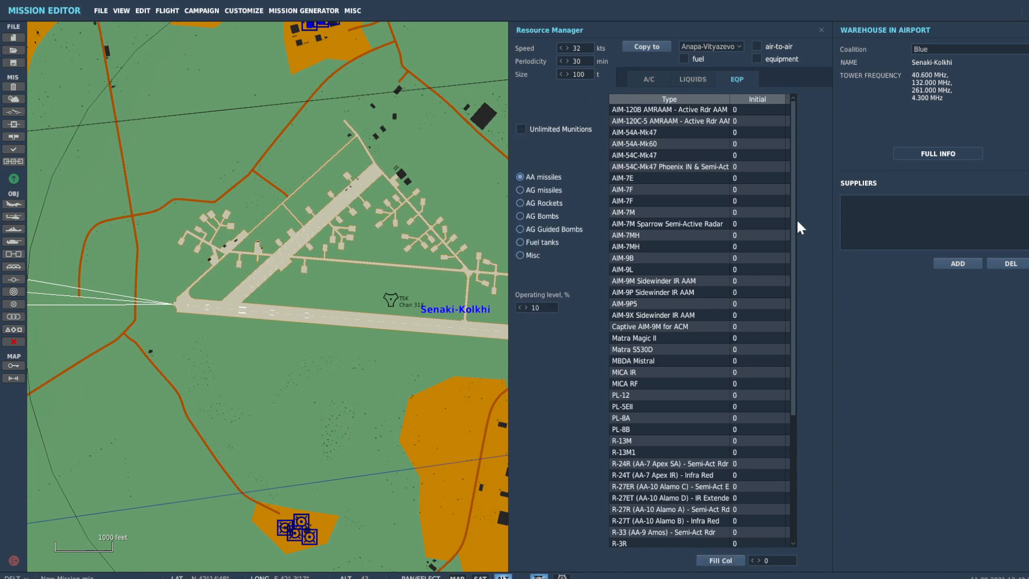
# Look through the AA missiles, AG missiles, AG Rockets and Misc stocks and re-enable Unlimited Munitions
pyautogui.scroll(-5, 798, 241)
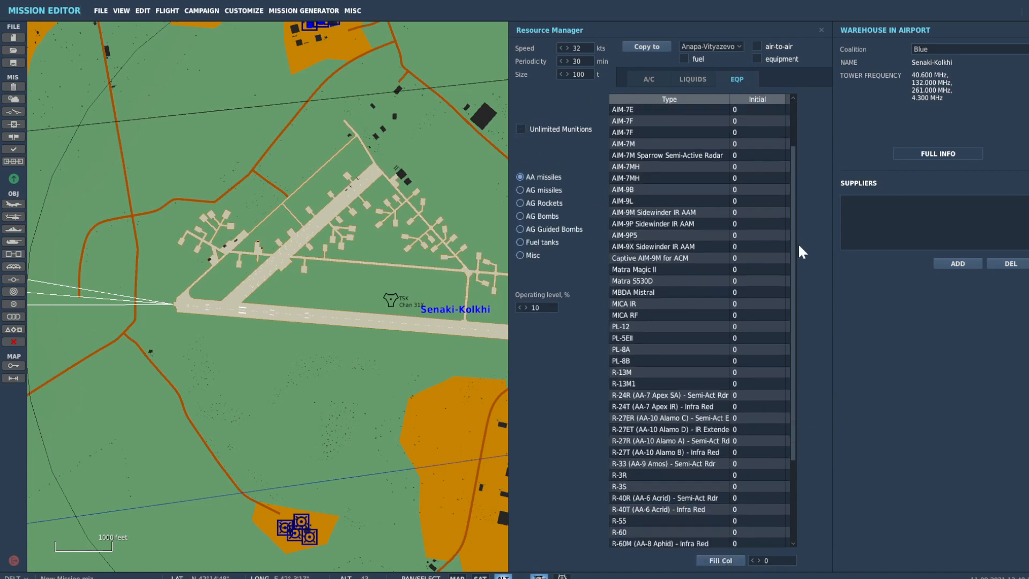
pyautogui.click(520, 189)
pyautogui.click(520, 203)
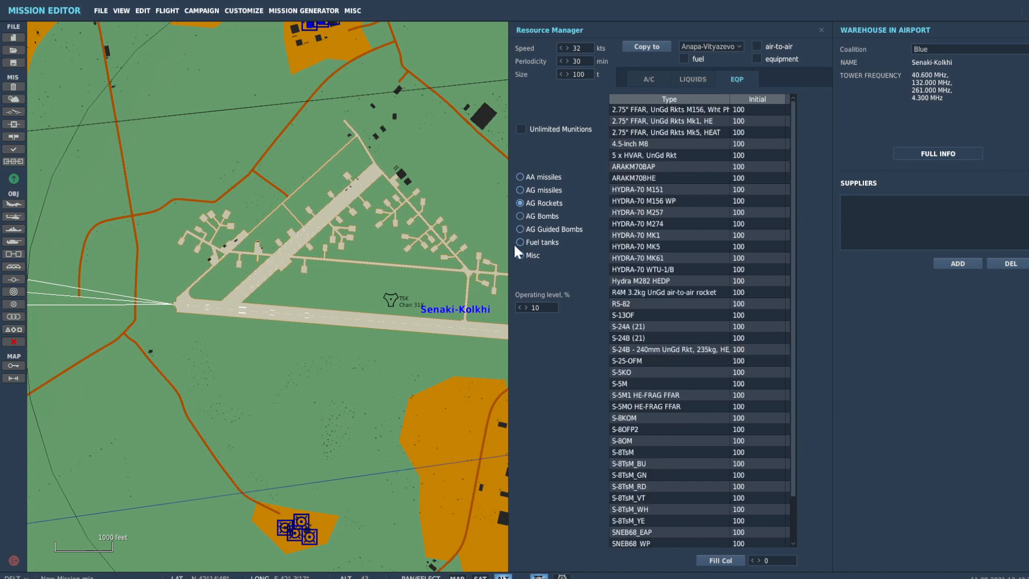
pyautogui.click(522, 256)
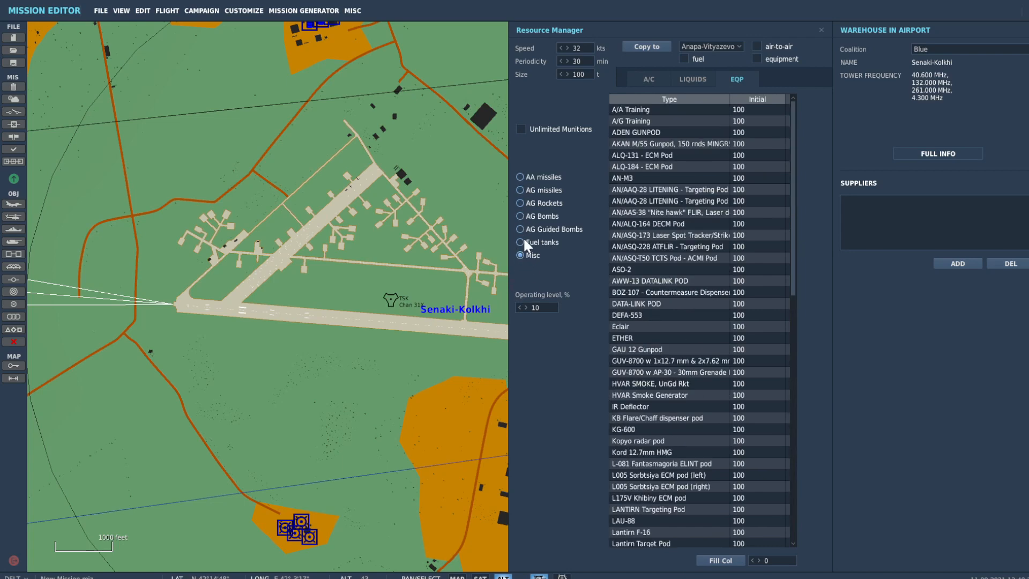
pyautogui.click(519, 178)
pyautogui.click(520, 128)
# Re-enable Unlimited Aircraft for Senaki-Kolkhi and close the Resource Manager and the airfield's warehouse settings
pyautogui.click(696, 79)
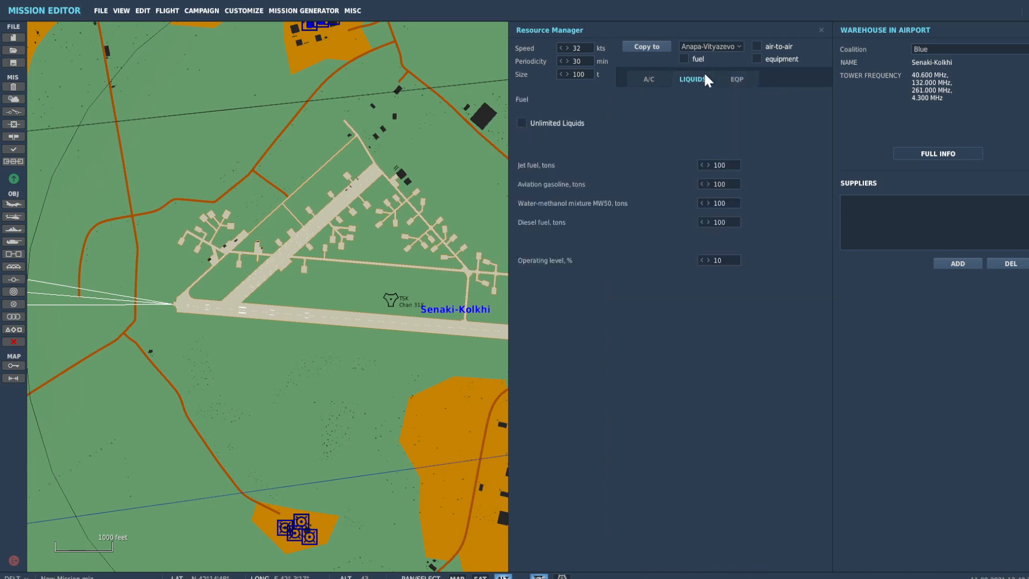
pyautogui.click(647, 81)
pyautogui.click(521, 123)
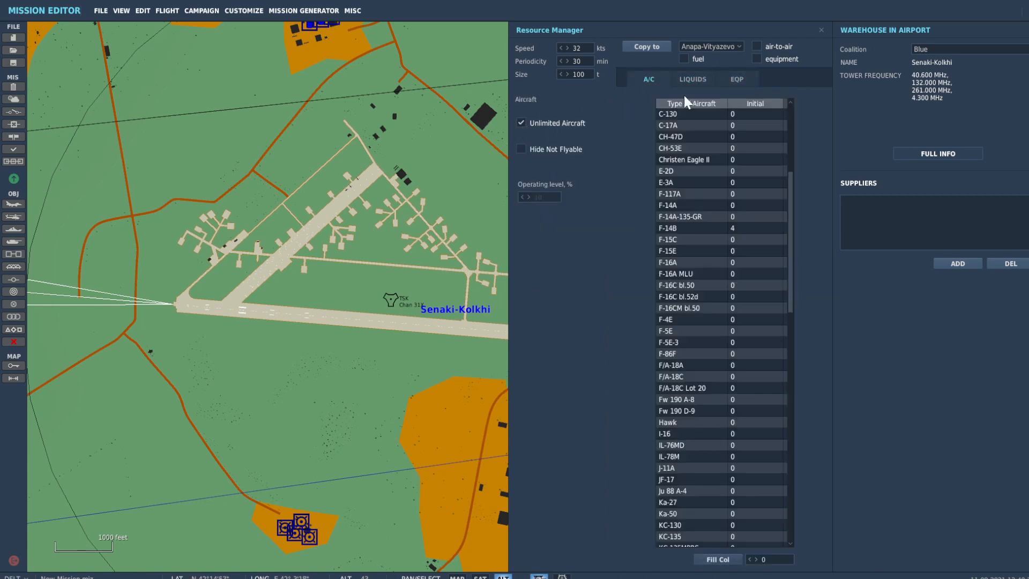
pyautogui.click(738, 82)
pyautogui.scroll(-5, 732, 257)
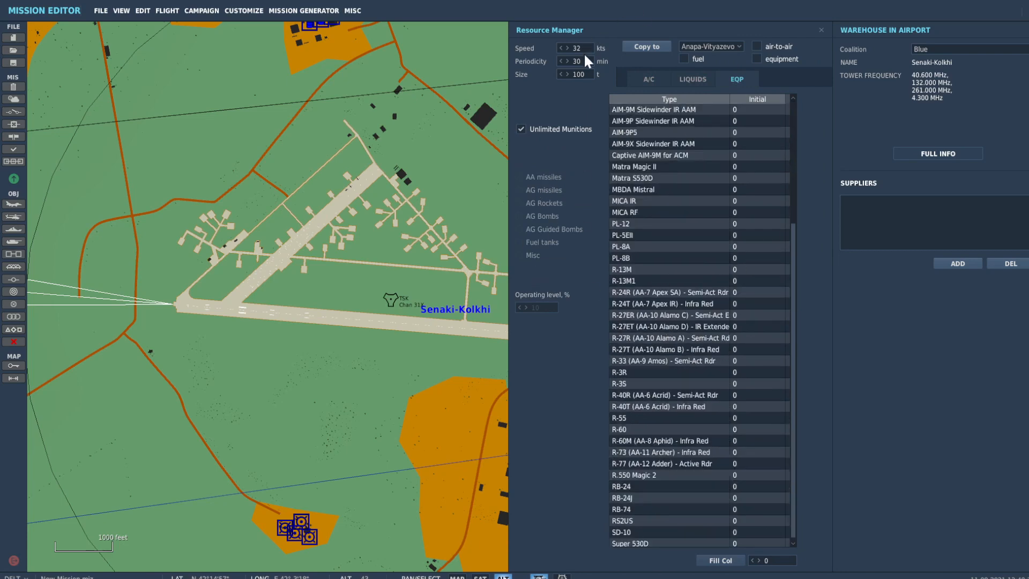
pyautogui.click(822, 30)
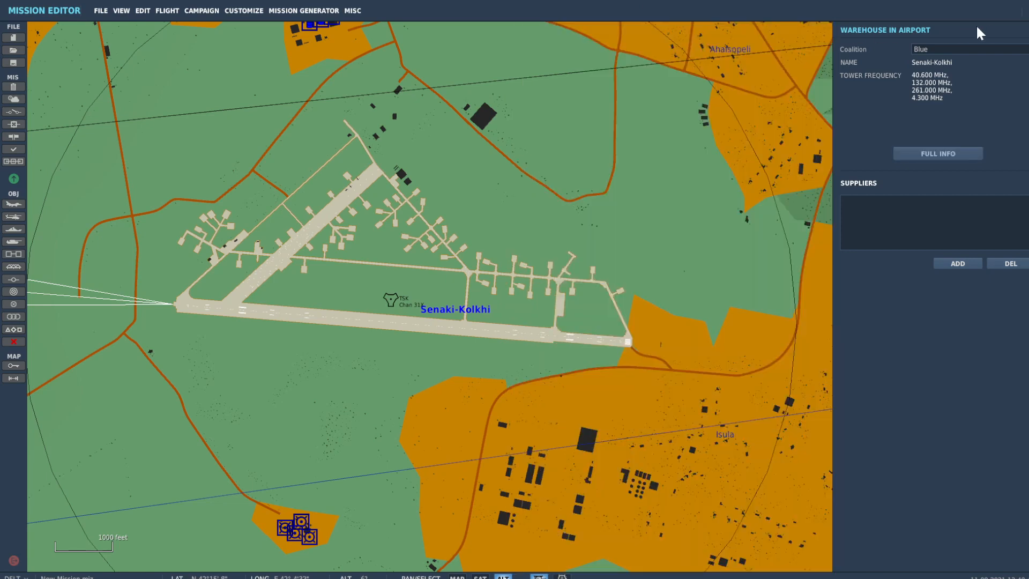
pyautogui.click(1013, 31)
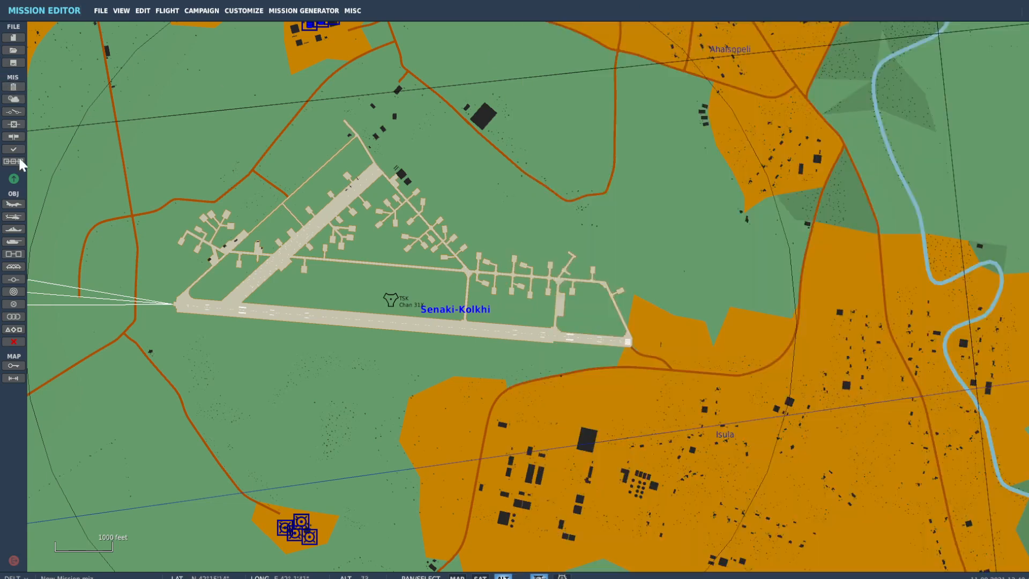
# Look over the mission goals, the battlefield commander roles and the mission options
pyautogui.click(12, 125)
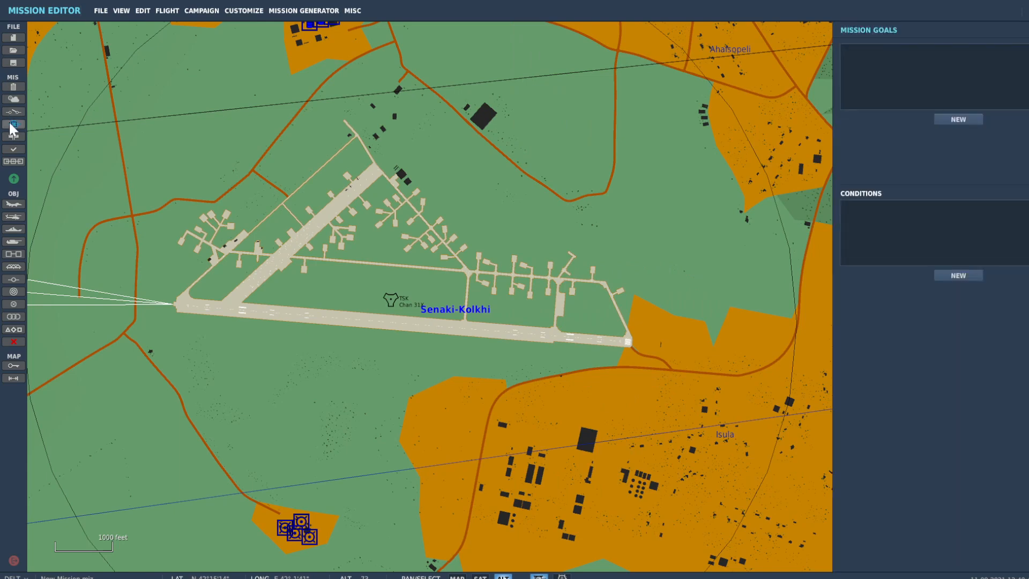
pyautogui.click(13, 137)
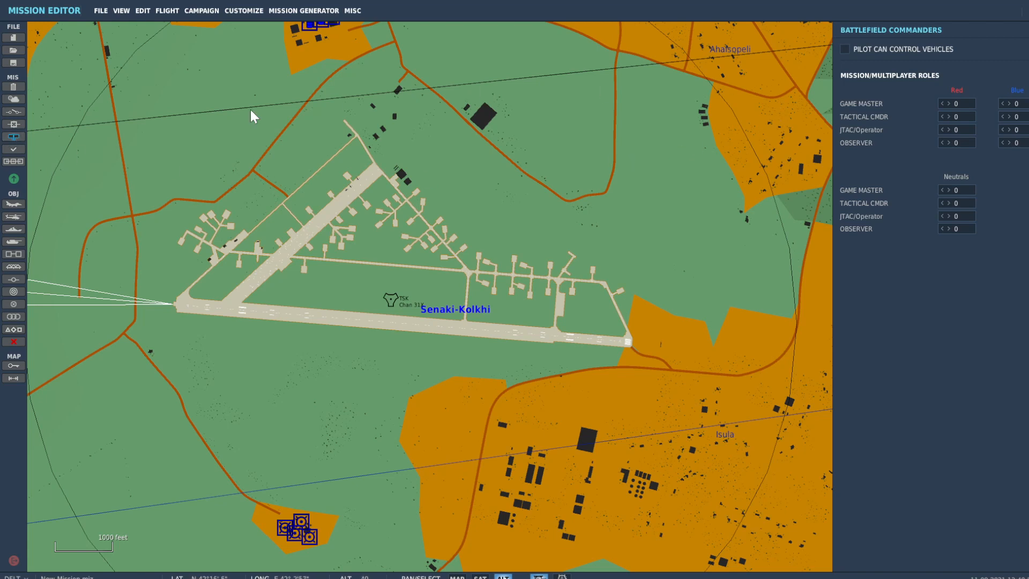
pyautogui.click(13, 149)
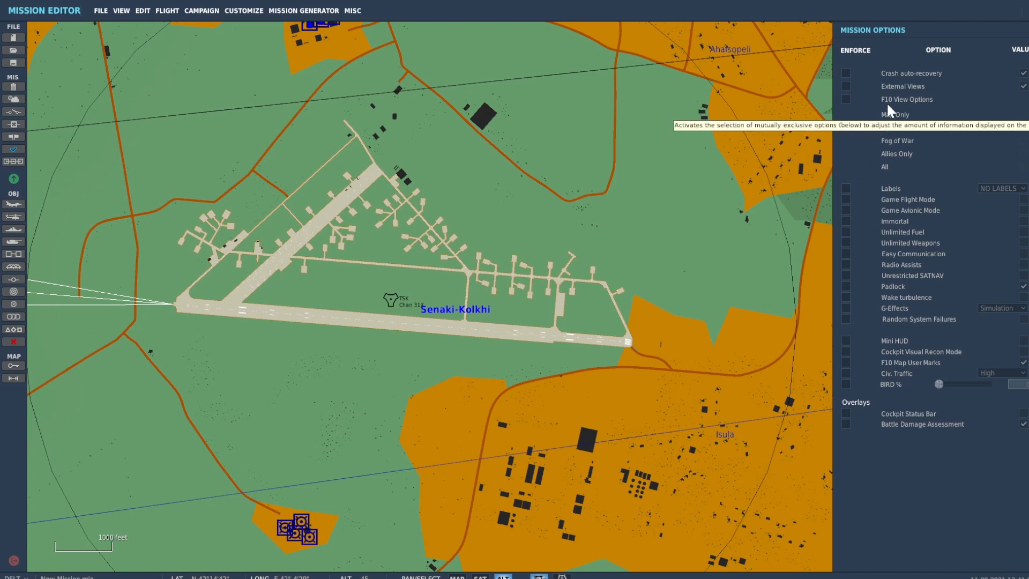
# Enforce the F10 View Options for the mission and set them to Map Only
pyautogui.click(845, 99)
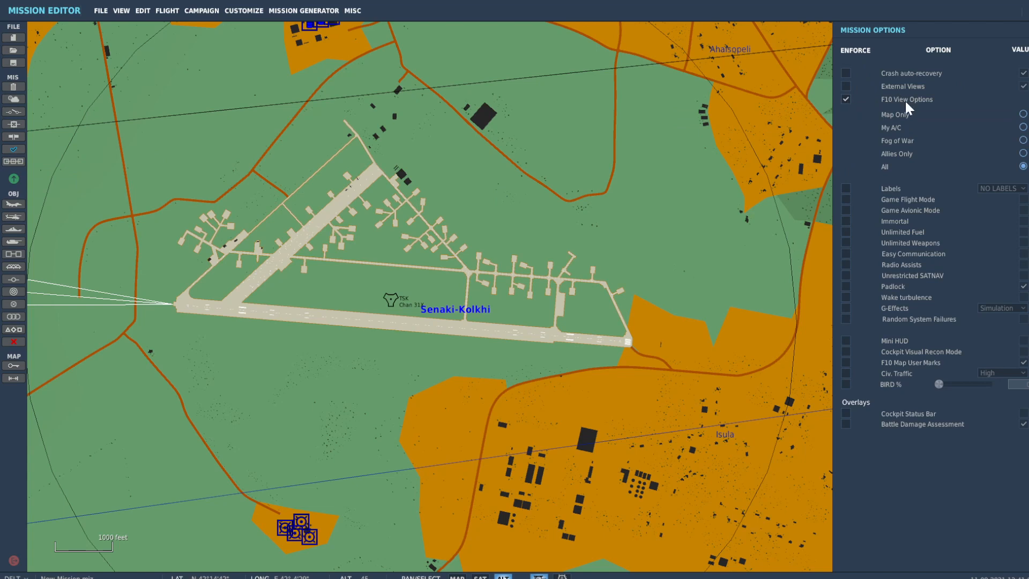
pyautogui.click(1022, 153)
pyautogui.click(1023, 140)
pyautogui.click(1023, 127)
pyautogui.click(1023, 115)
pyautogui.scroll(-10, 561, 195)
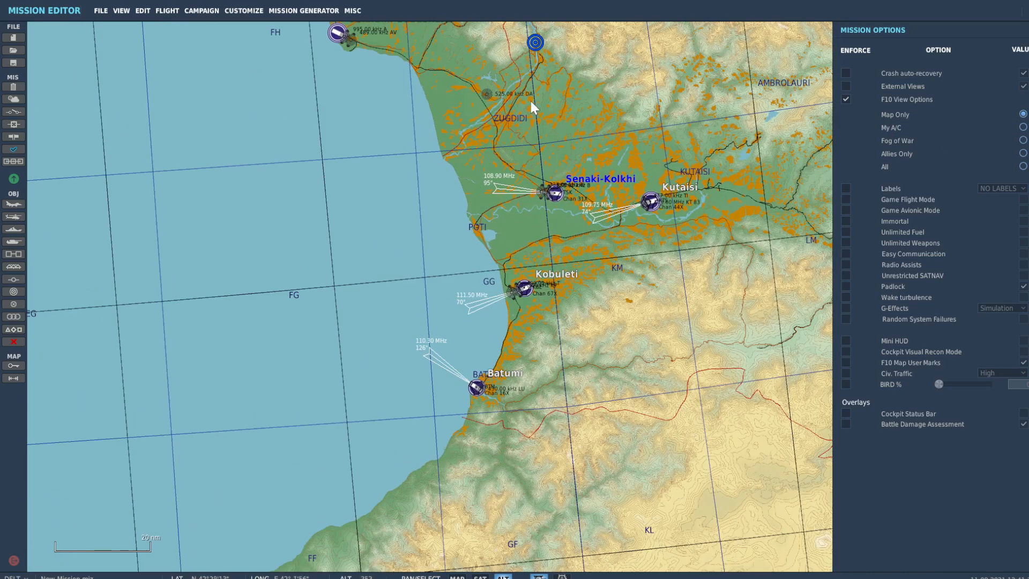
pyautogui.moveTo(530, 104); pyautogui.dragTo(584, 316)
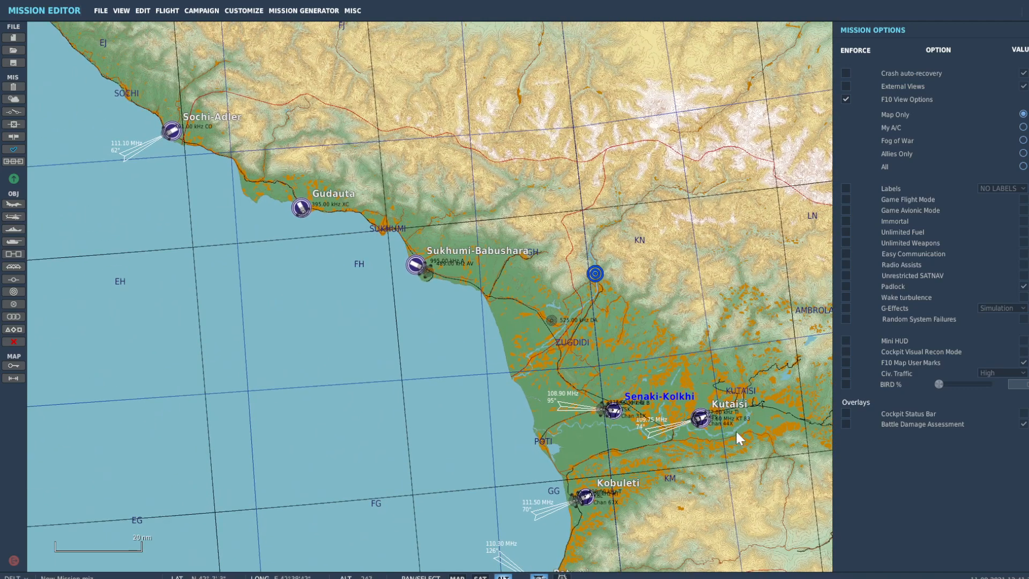
pyautogui.scroll(4, 608, 367)
pyautogui.scroll(2, 555, 244)
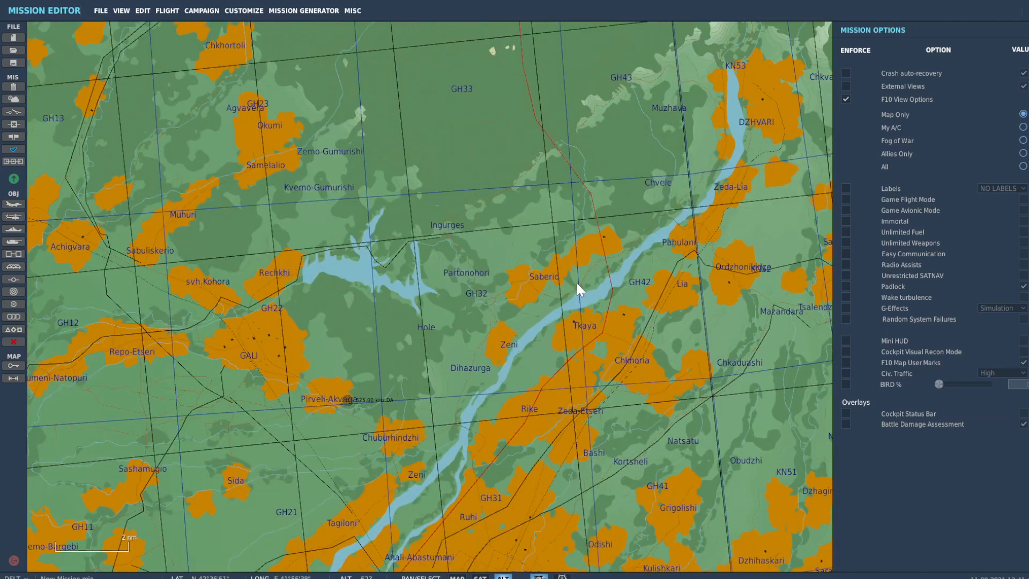
pyautogui.scroll(-3, 732, 78)
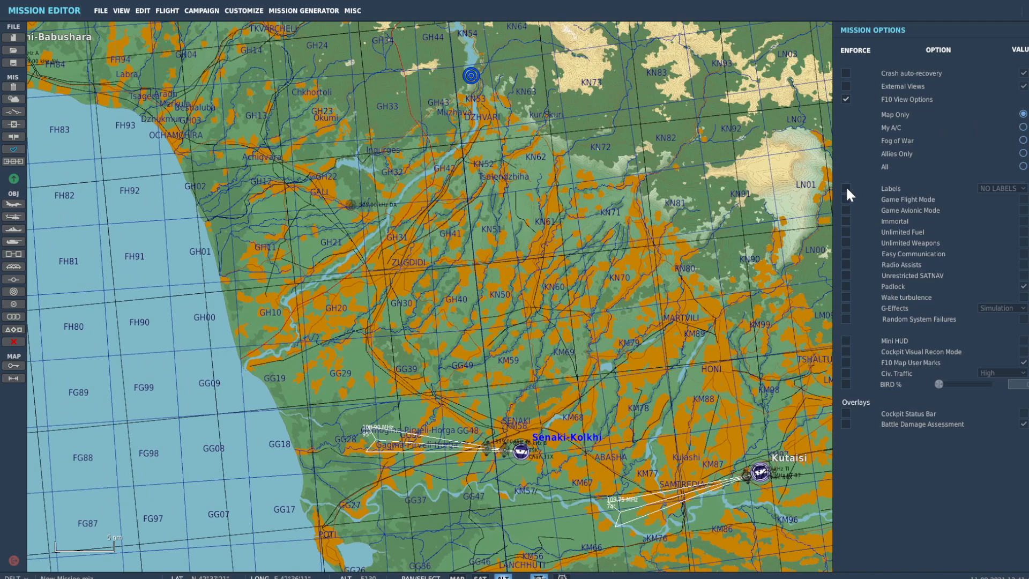
pyautogui.moveTo(753, 302); pyautogui.dragTo(583, 107)
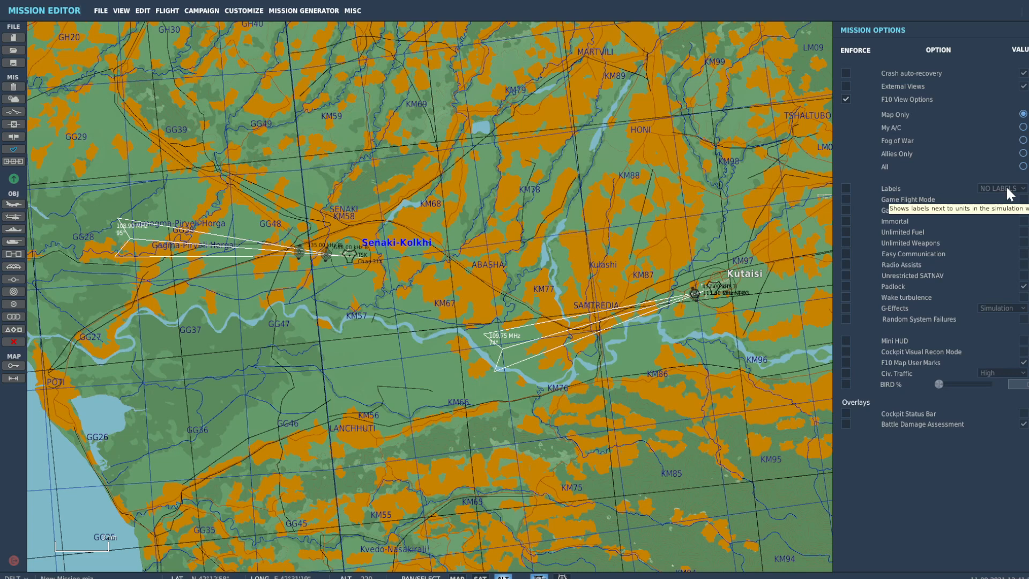
# Try enforcing the Labels option with the Full setting, and revert it to No Labels without enforcement
pyautogui.click(846, 188)
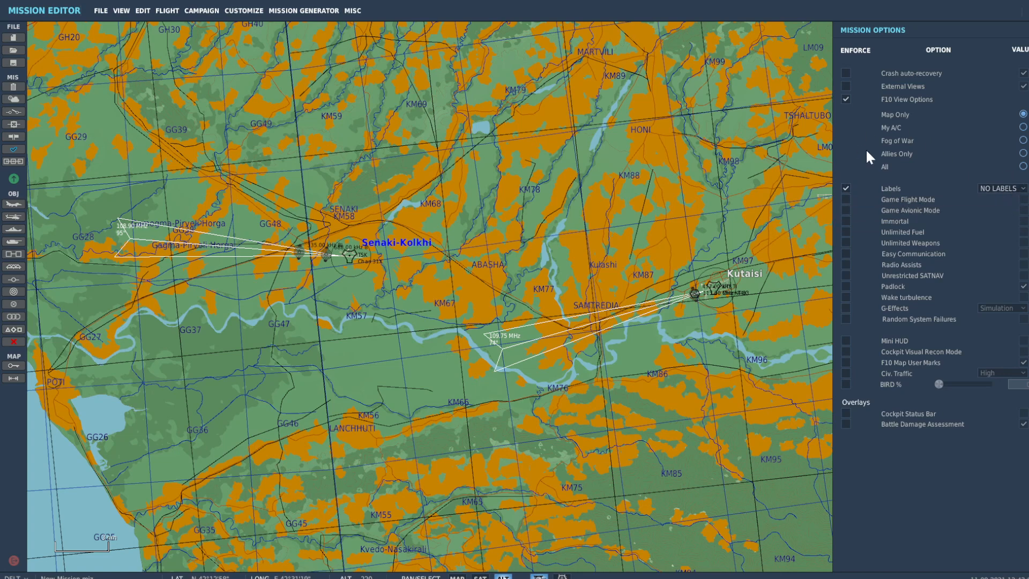
pyautogui.click(1016, 192)
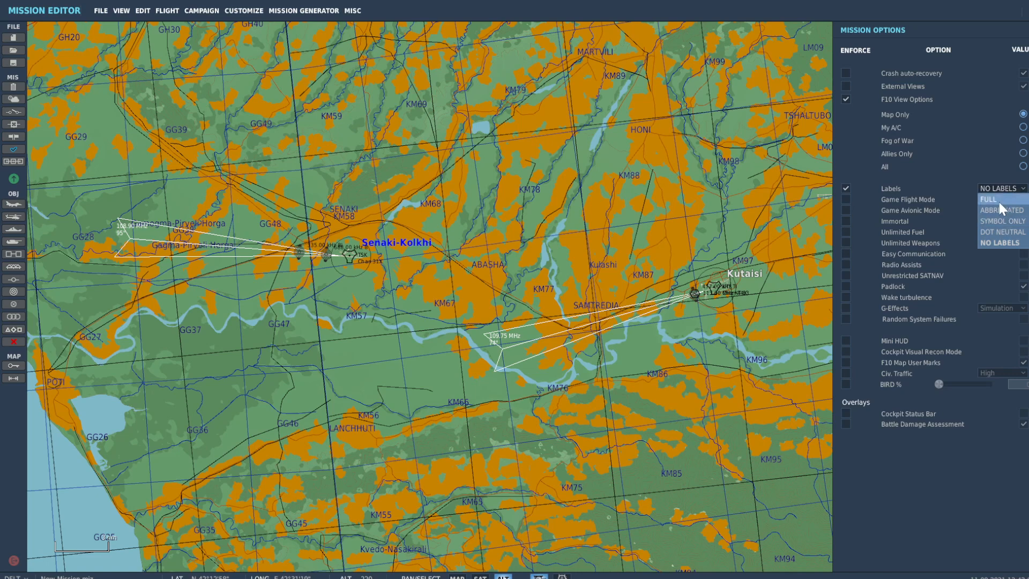
pyautogui.click(998, 200)
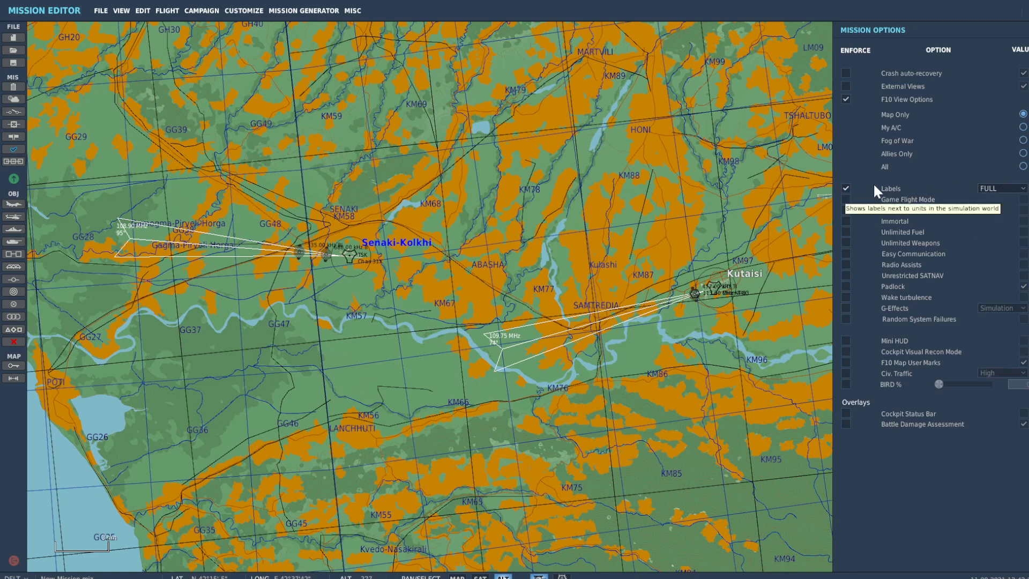
pyautogui.click(1000, 191)
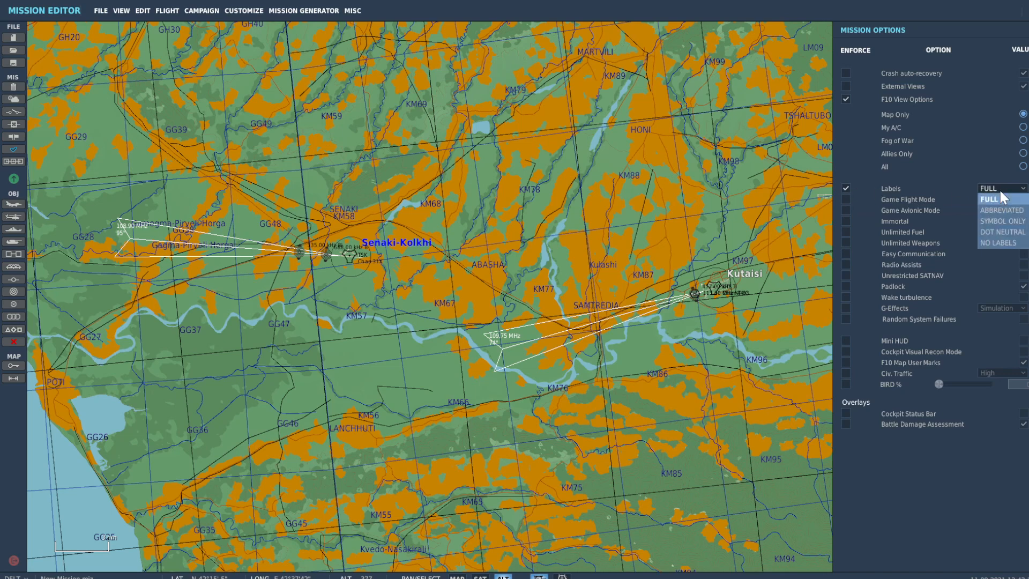
pyautogui.click(1003, 246)
pyautogui.click(847, 186)
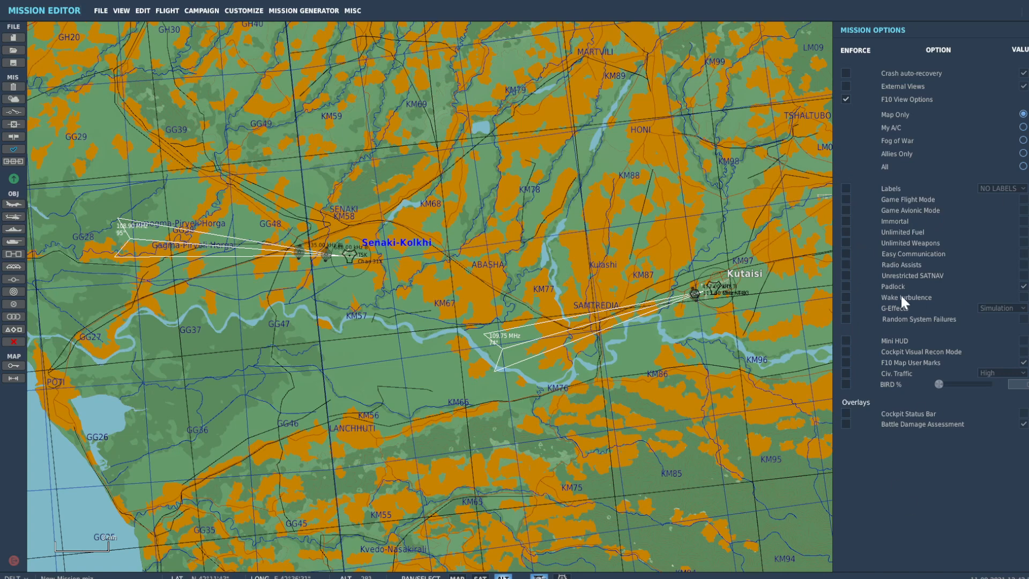
# Close the mission options and place a new USA airplane group on the diagonal apron at Senaki-Kolkhi
pyautogui.scroll(-2, 445, 218)
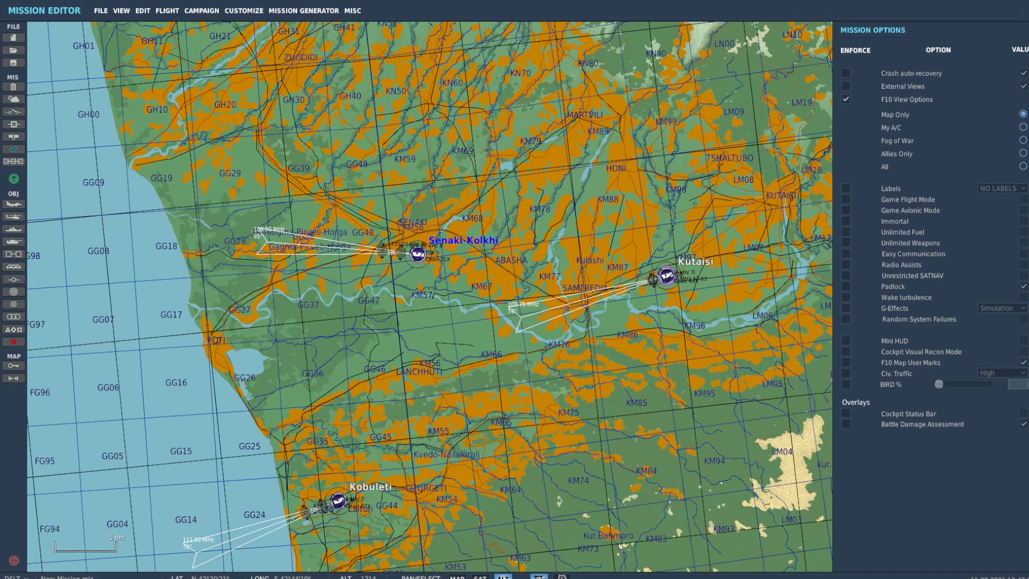
pyautogui.press('Escape')
pyautogui.scroll(2, 418, 268)
pyautogui.scroll(4, 437, 300)
pyautogui.scroll(5, 591, 257)
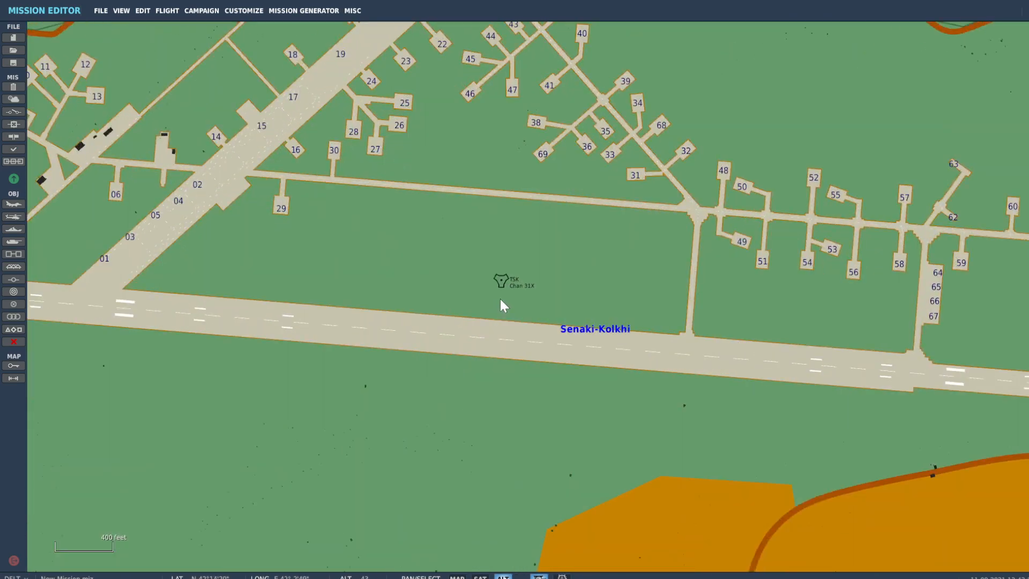
pyautogui.click(15, 205)
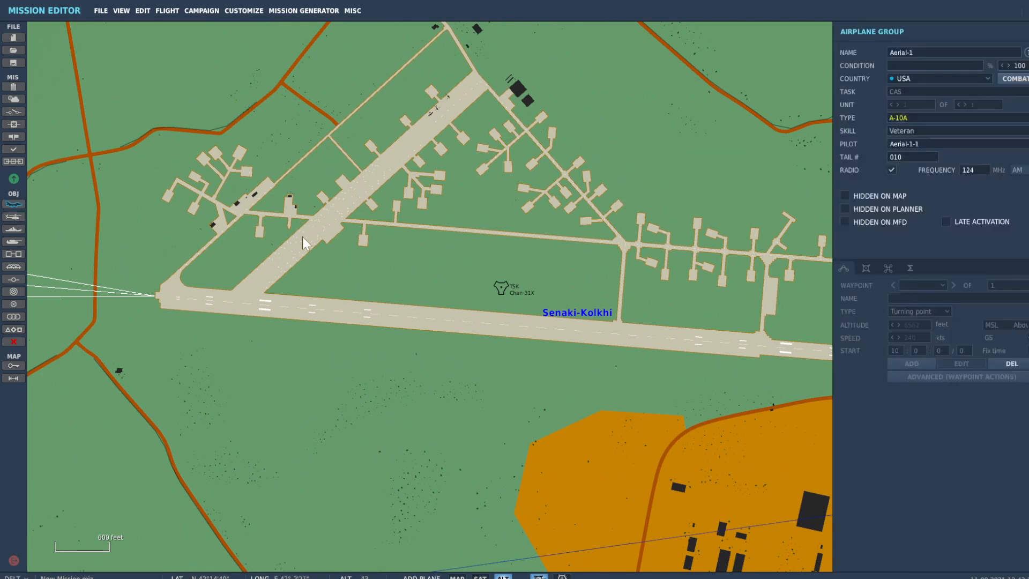
pyautogui.click(330, 225)
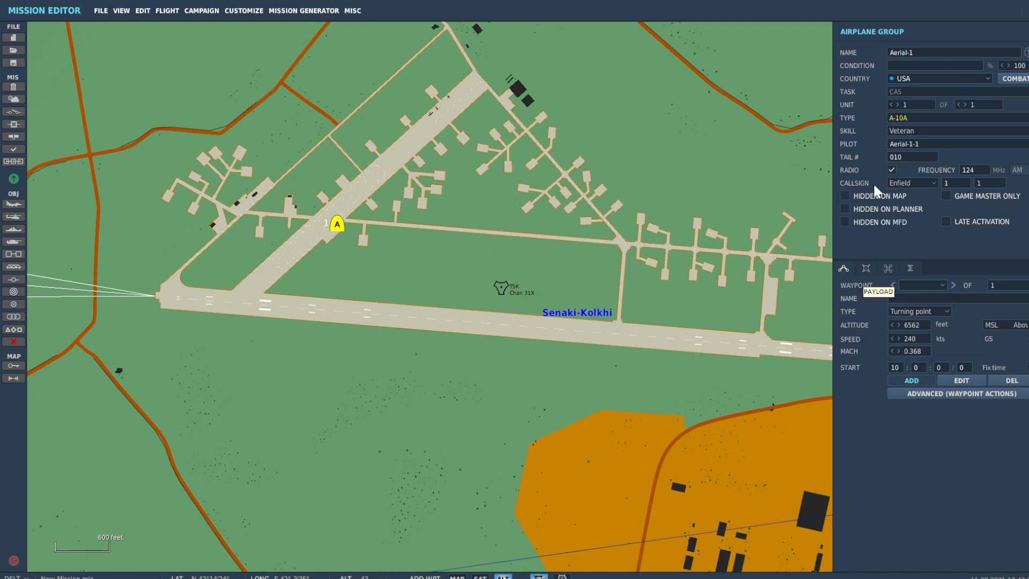
# Set the group's aircraft type to F/A-18C Lot 20 and skill to Player, and name the group Flight 1
pyautogui.click(915, 117)
pyautogui.scroll(-4, 925, 152)
pyautogui.scroll(-3, 914, 151)
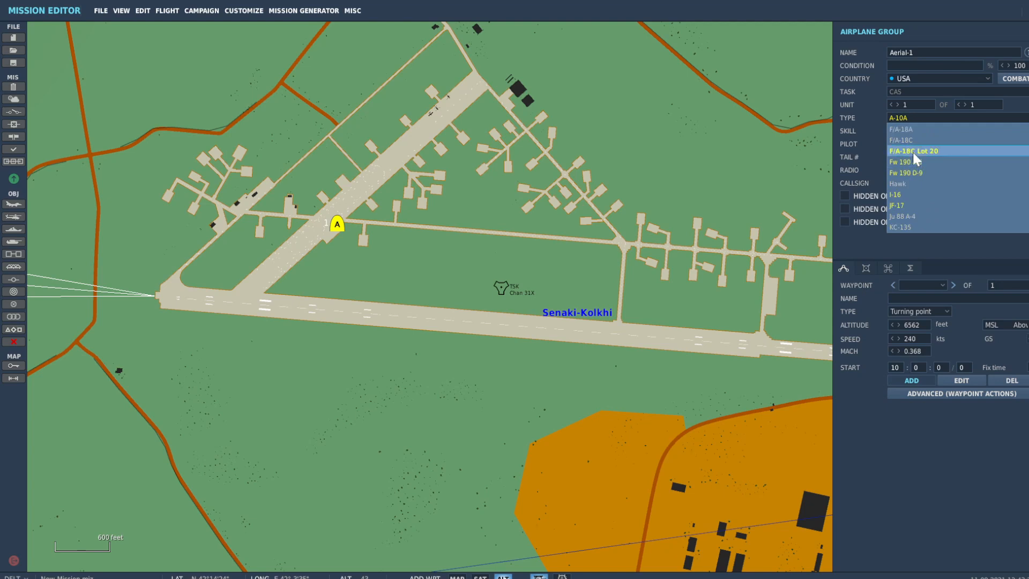
pyautogui.click(912, 150)
pyautogui.click(909, 128)
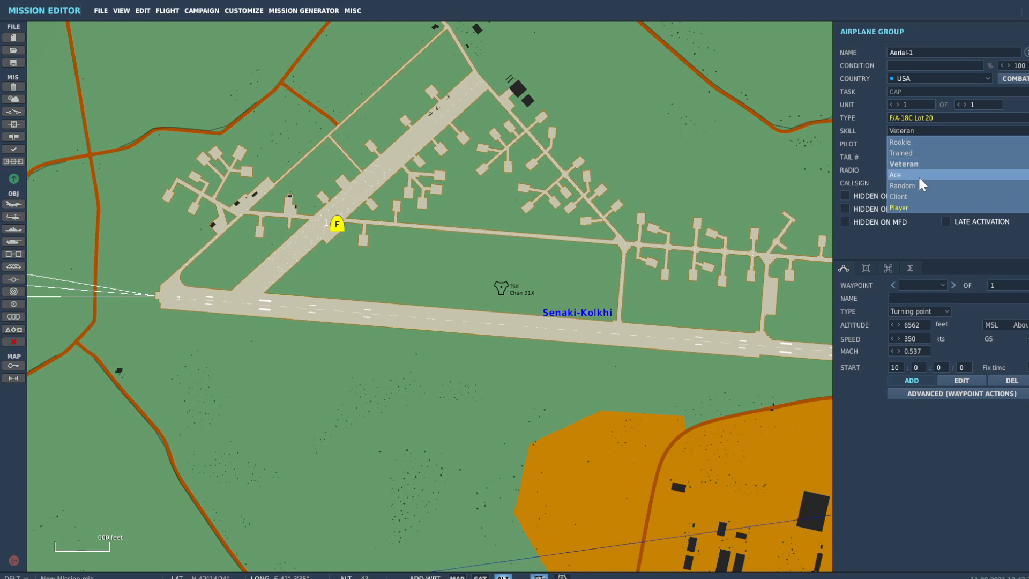
pyautogui.click(905, 207)
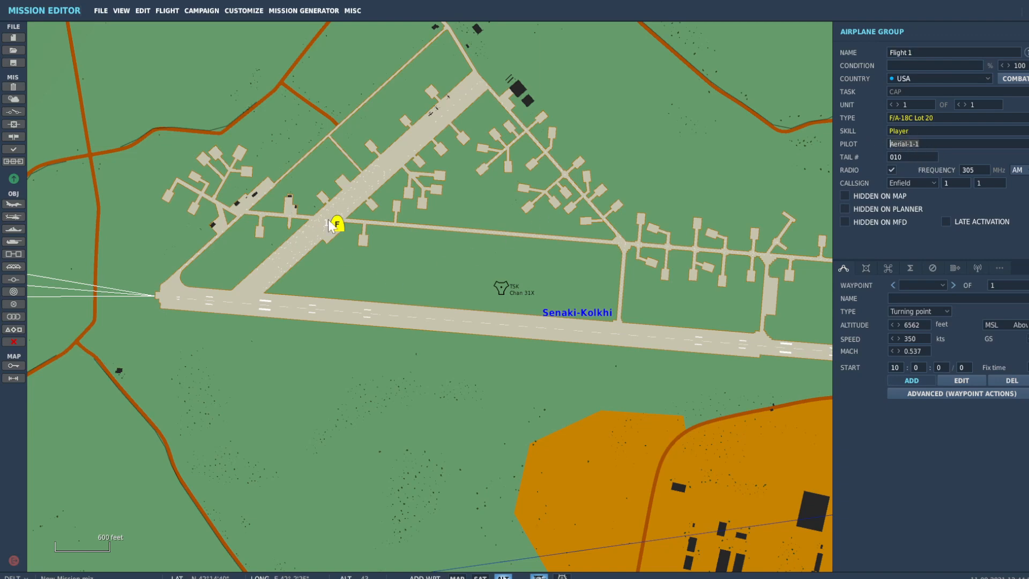
# Add a second aircraft to Flight 1 and switch between the two units
pyautogui.scroll(3, 330, 224)
pyautogui.scroll(2, 370, 236)
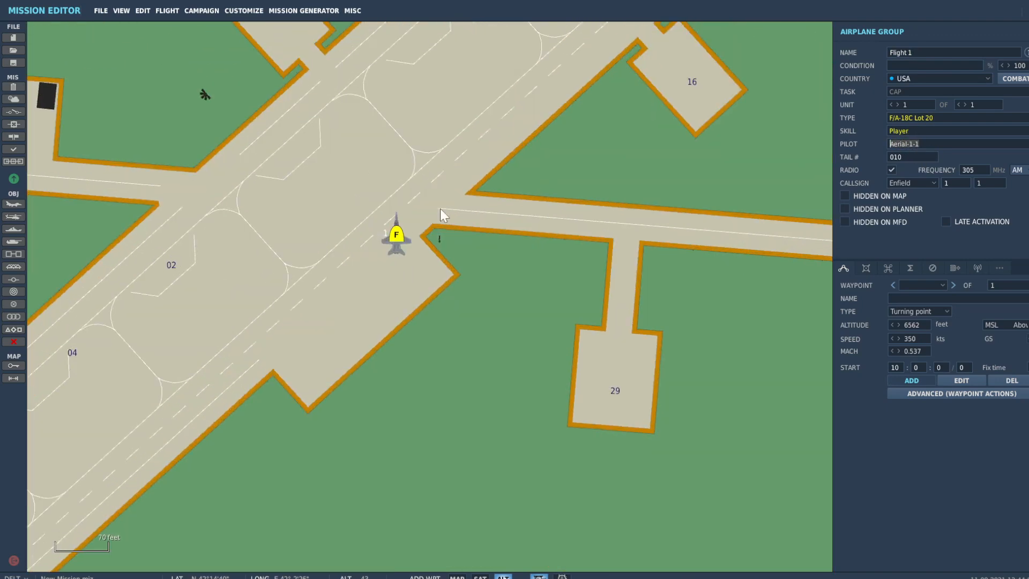
pyautogui.click(965, 103)
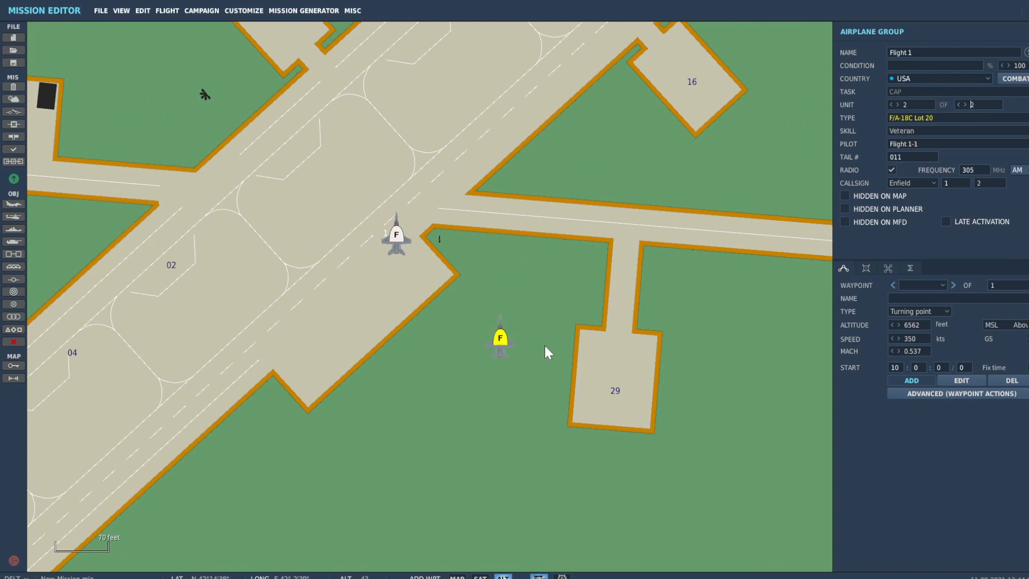
pyautogui.click(892, 105)
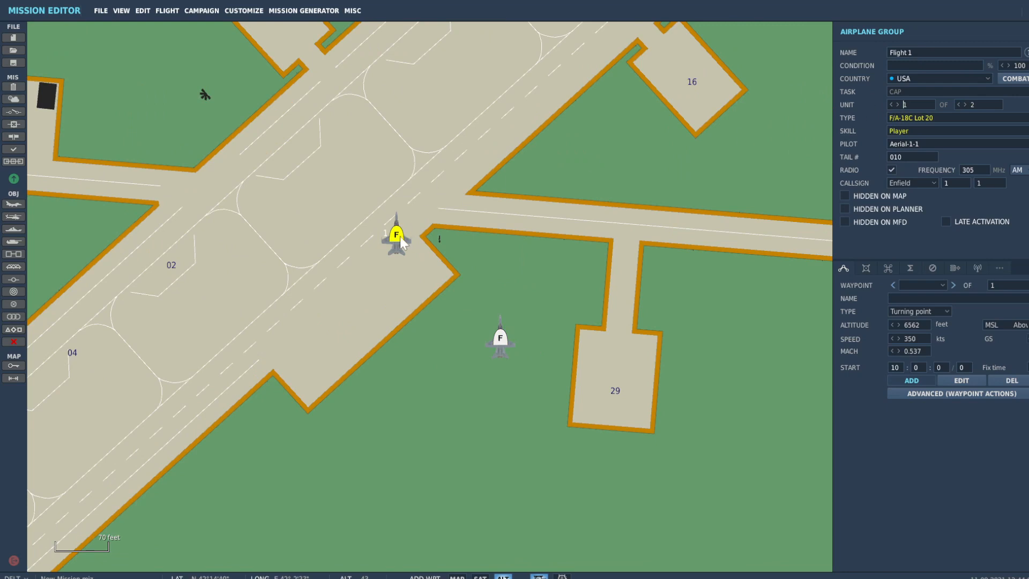
pyautogui.click(898, 105)
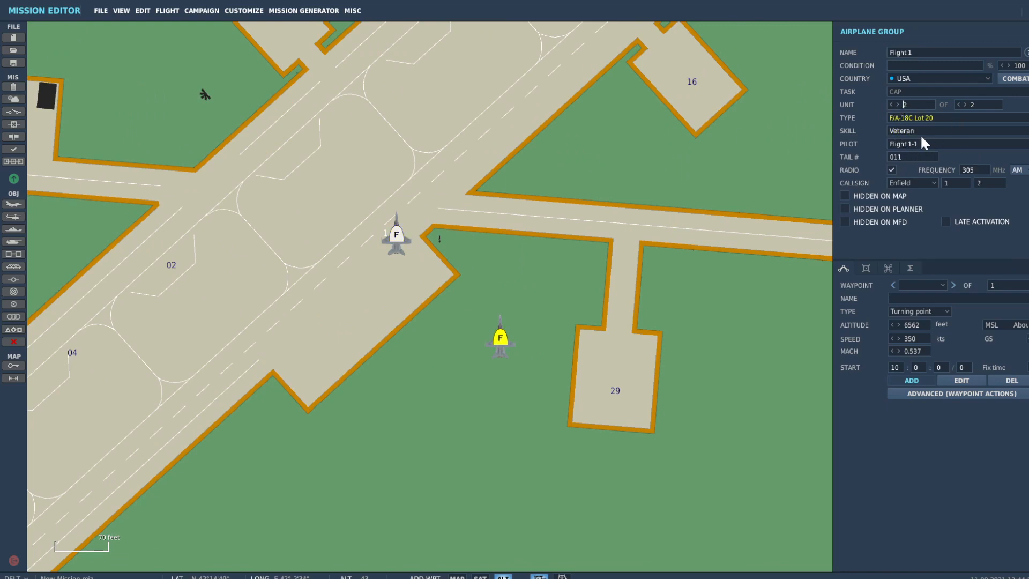
# Name the second unit's pilot "2ng guy" and the first unit's pilot "1st guy", and reduce Flight 1 to one aircraft
pyautogui.click(929, 144)
pyautogui.write('2ng guy')
pyautogui.click(891, 105)
pyautogui.click(915, 143)
pyautogui.write('1st guy')
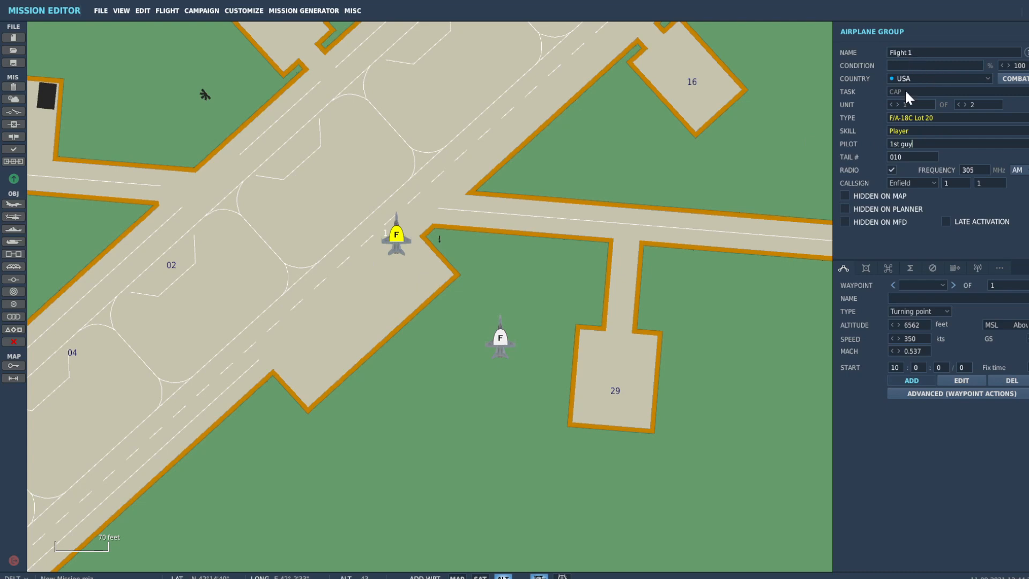
pyautogui.click(898, 104)
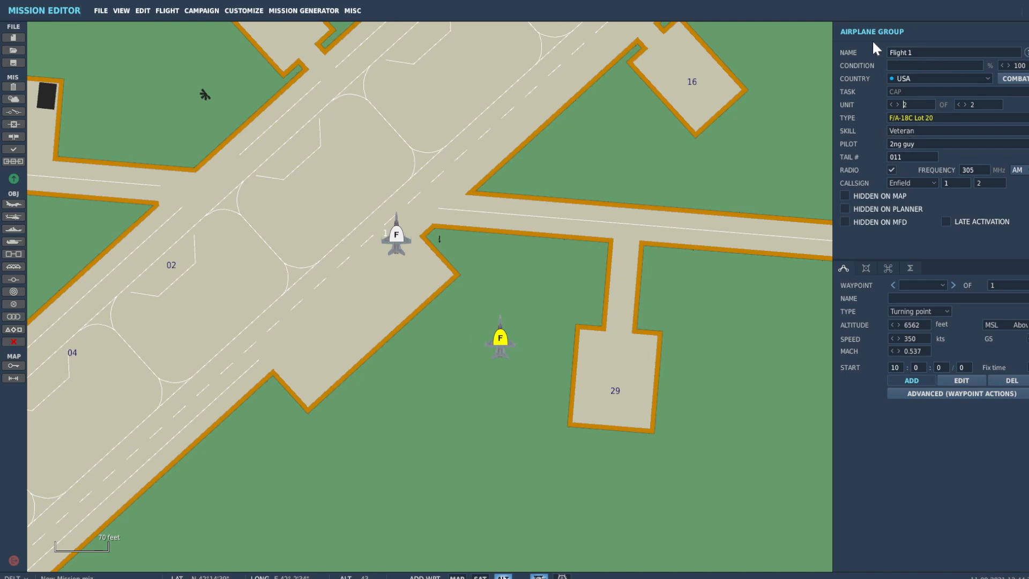
pyautogui.click(957, 104)
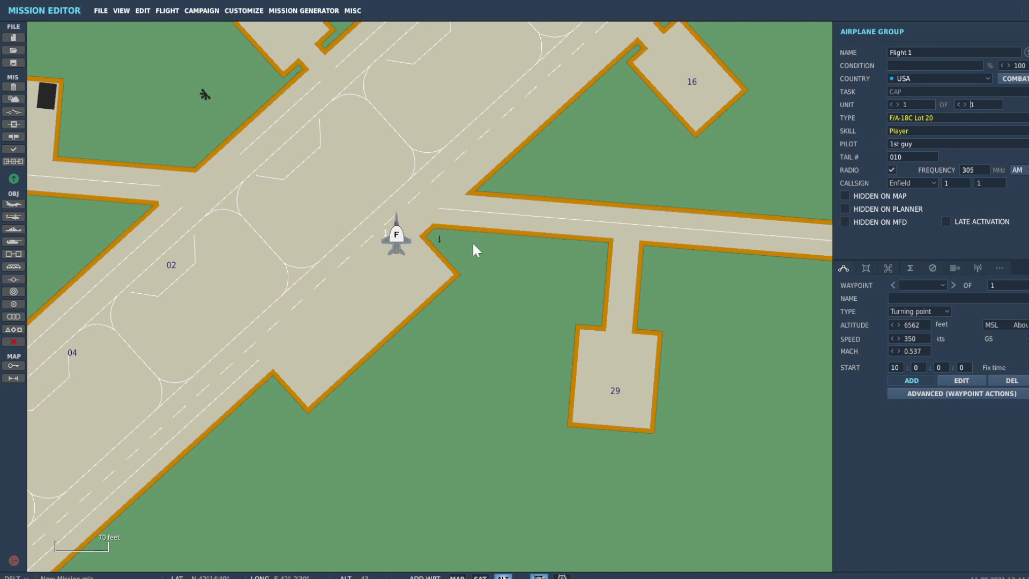
# Set the type of Flight 1's starting waypoint to Fly over point, removing the accidentally added waypoint
pyautogui.moveTo(455, 209); pyautogui.dragTo(580, 234, button='right')
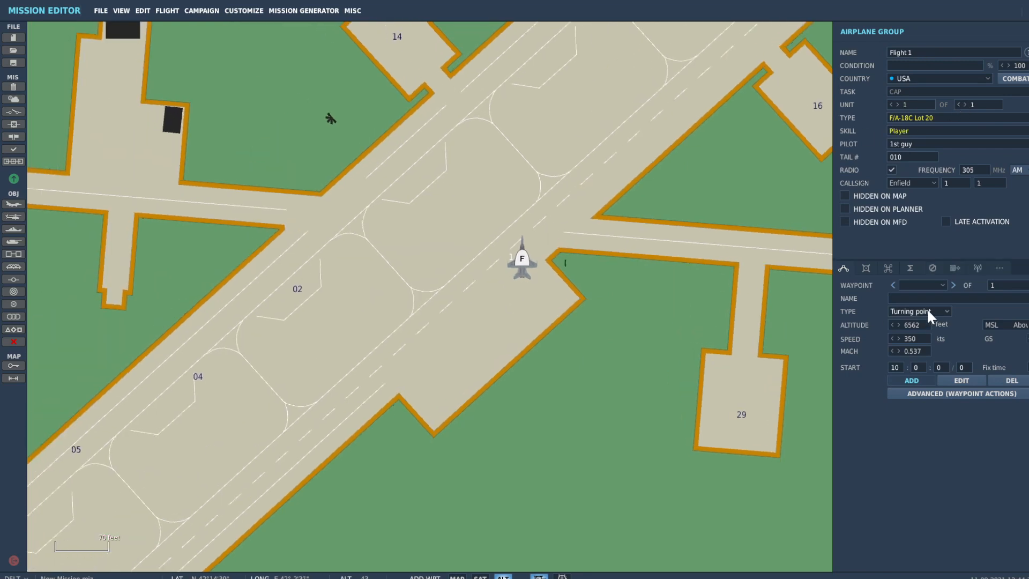
pyautogui.click(914, 311)
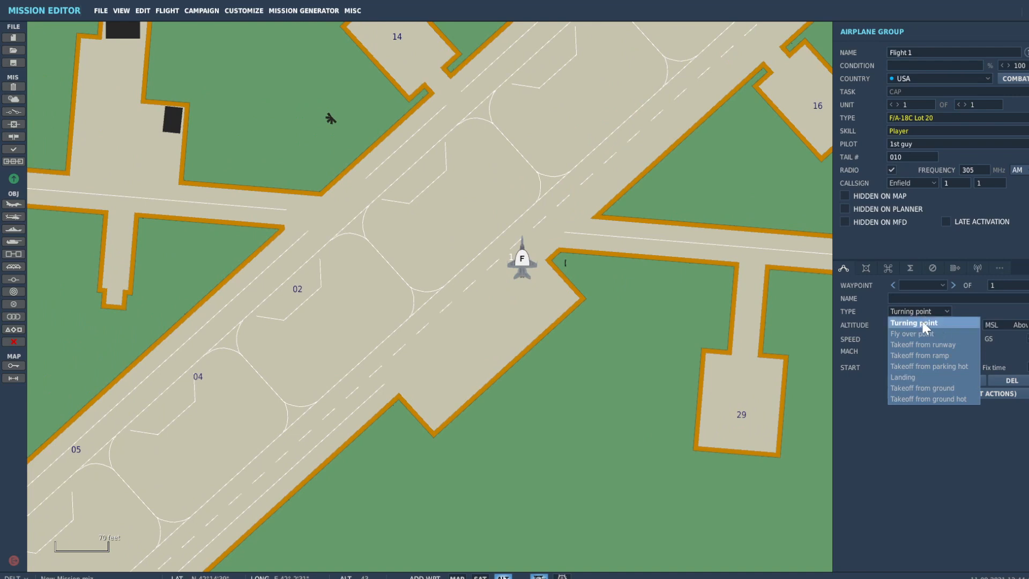
pyautogui.click(636, 216)
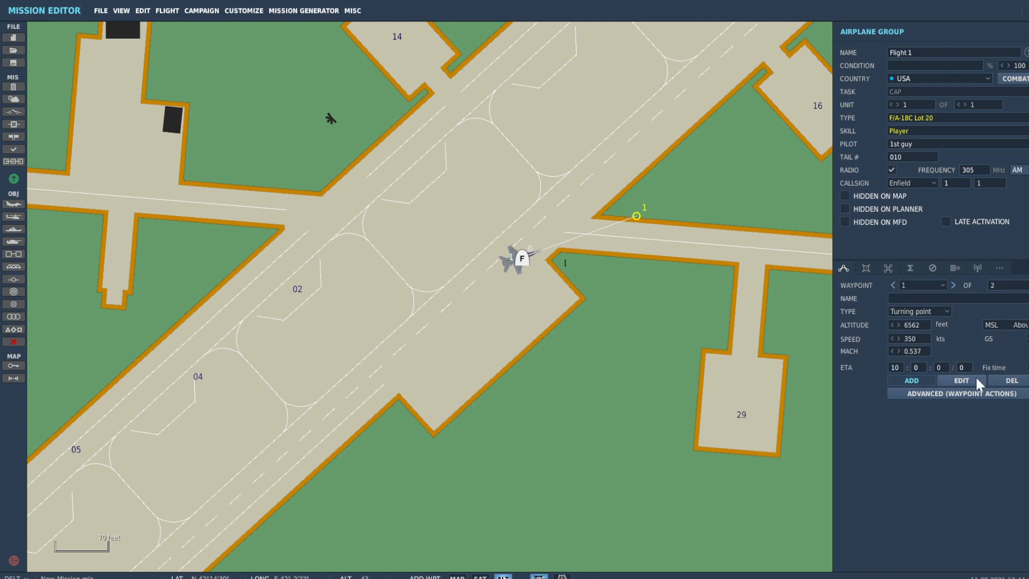
pyautogui.click(1011, 382)
pyautogui.click(933, 312)
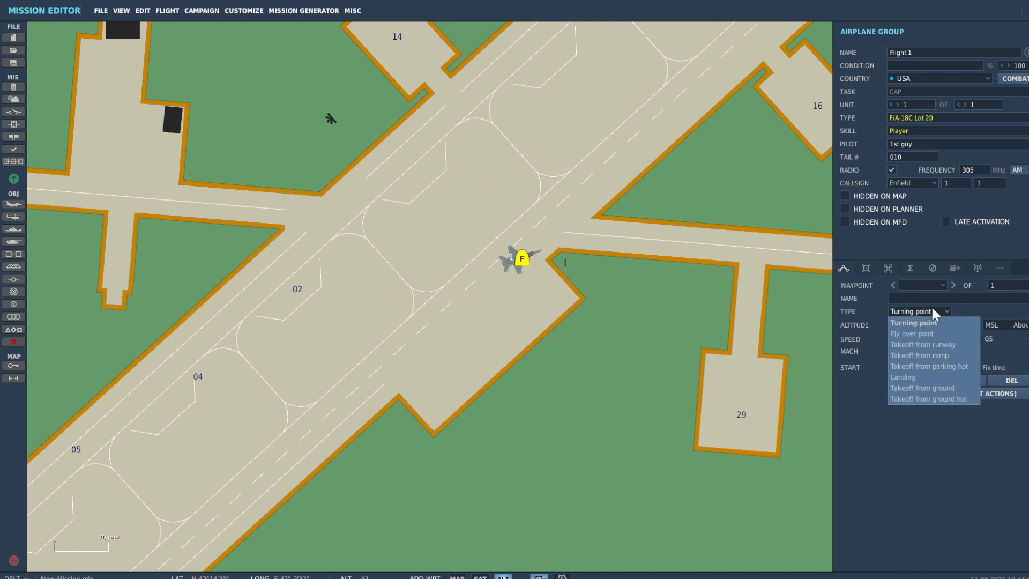
pyautogui.click(919, 333)
# Add three waypoints to Flight 1's route: on the taxiway, south of the runway and northeast of the airfield
pyautogui.scroll(-2, 789, 226)
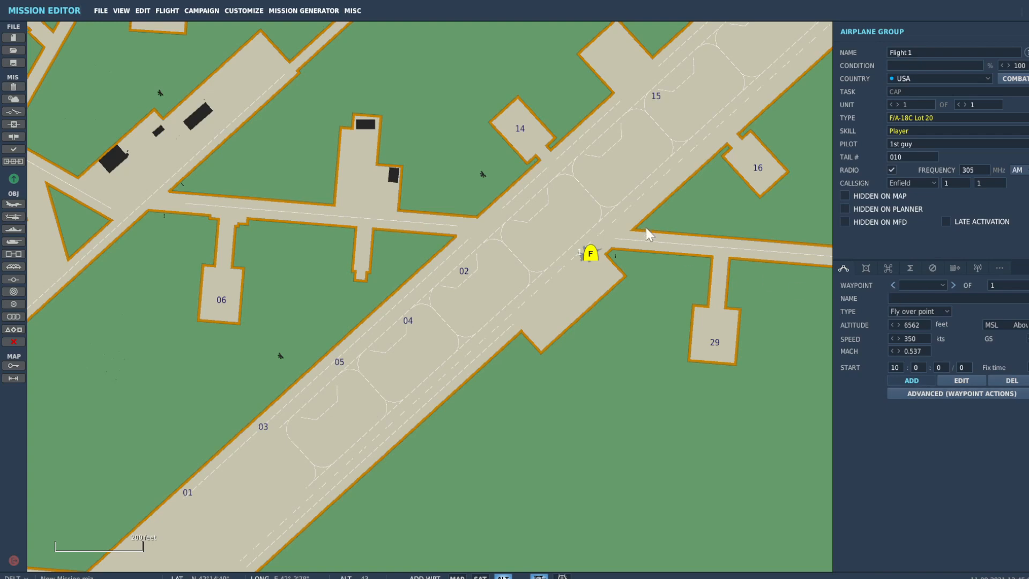
pyautogui.scroll(-2, 646, 241)
pyautogui.scroll(1, 569, 220)
pyautogui.click(571, 216)
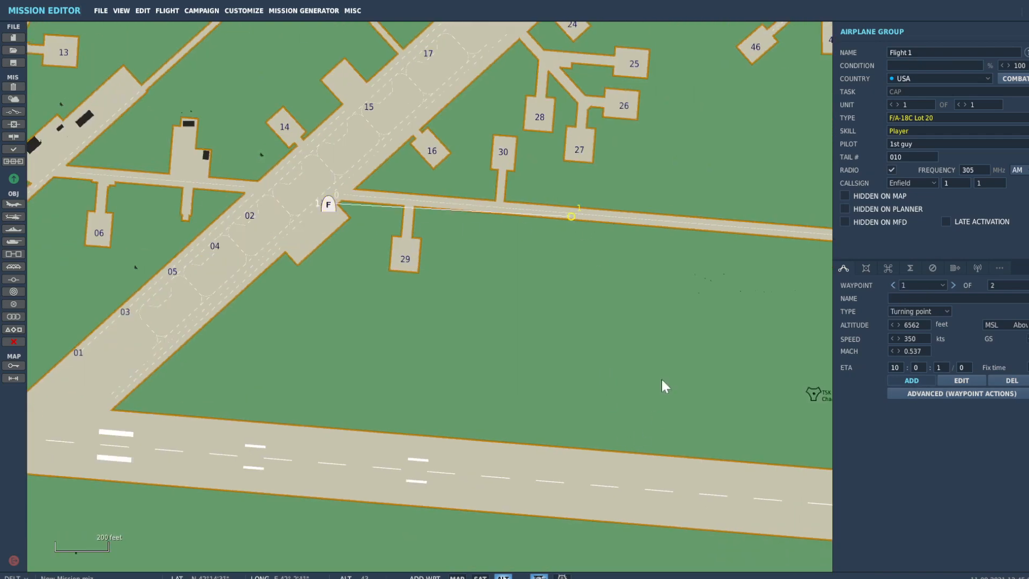
pyautogui.scroll(-5, 275, 195)
pyautogui.click(498, 358)
pyautogui.click(767, 213)
pyautogui.scroll(1, 259, 259)
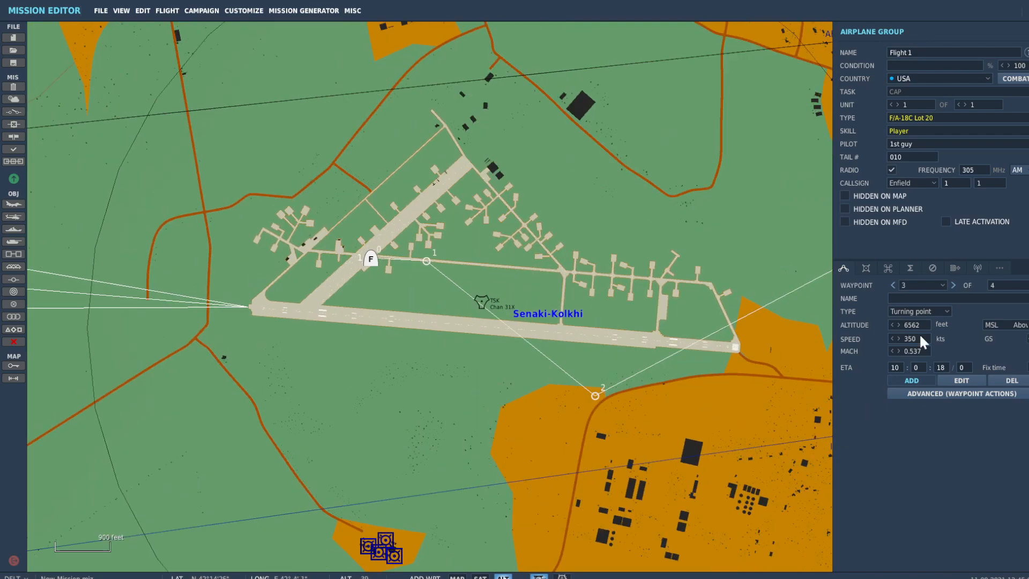
# Switch from adding to editing waypoints and set waypoint 2's type to Fly over point
pyautogui.click(949, 381)
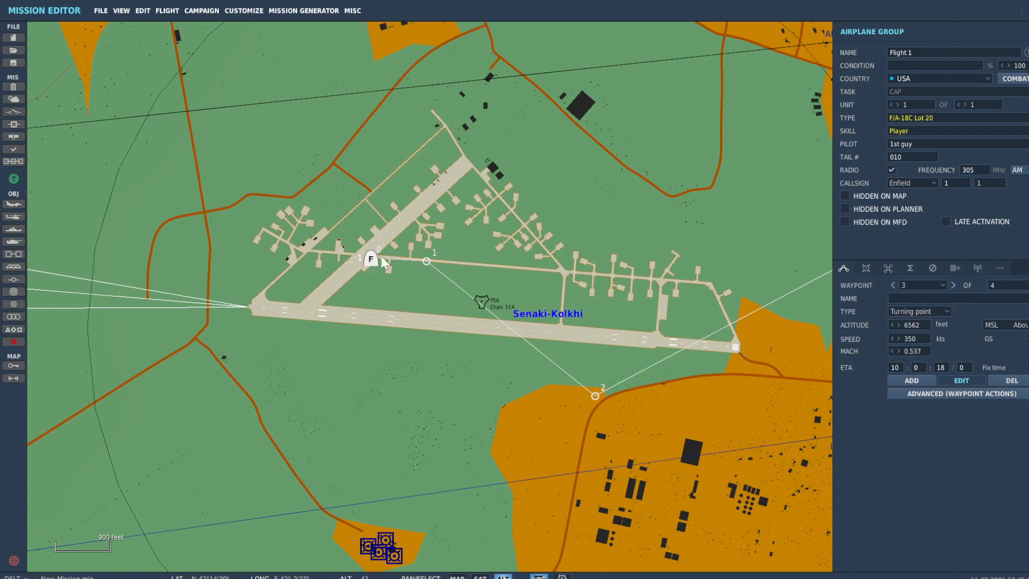
pyautogui.moveTo(574, 361); pyautogui.dragTo(337, 305)
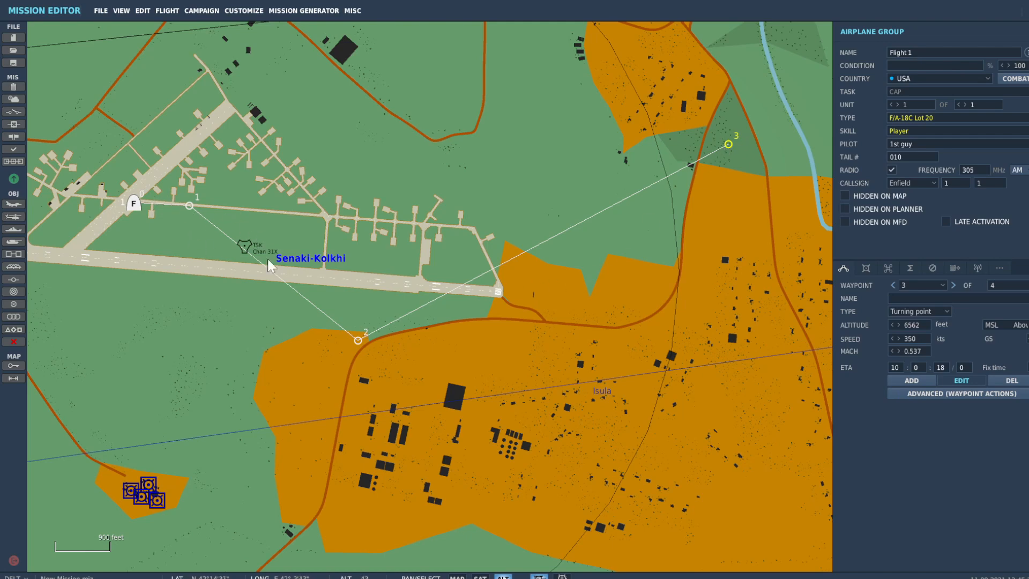
pyautogui.scroll(5, 348, 346)
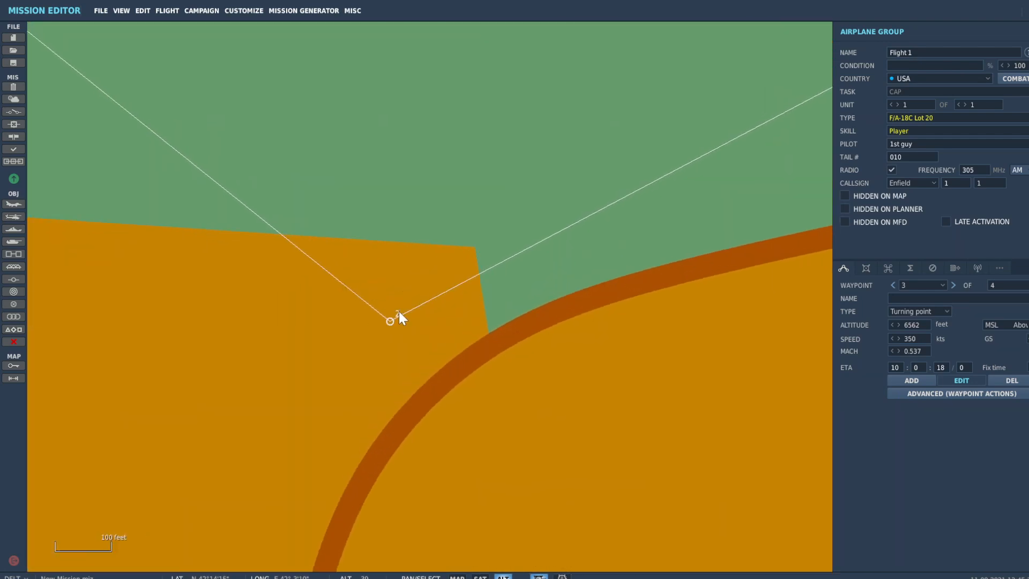
pyautogui.scroll(3, 399, 312)
pyautogui.scroll(-4, 387, 322)
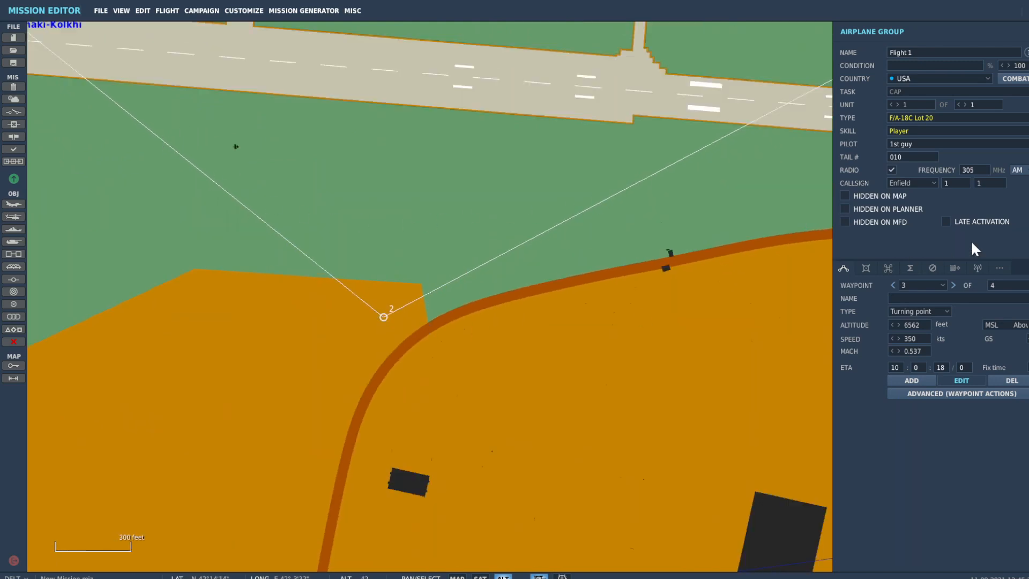
pyautogui.click(892, 284)
pyautogui.click(933, 312)
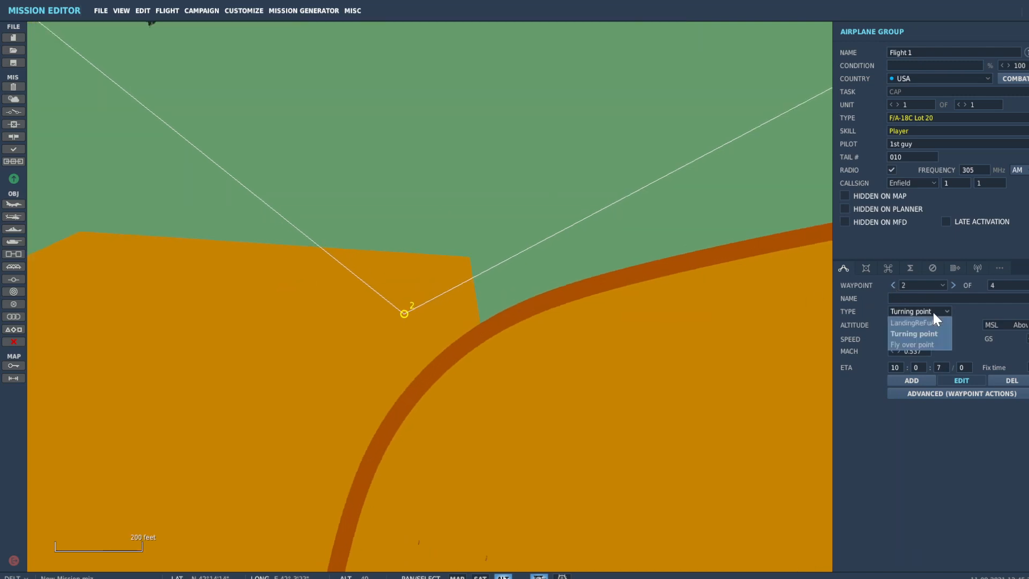
pyautogui.click(925, 344)
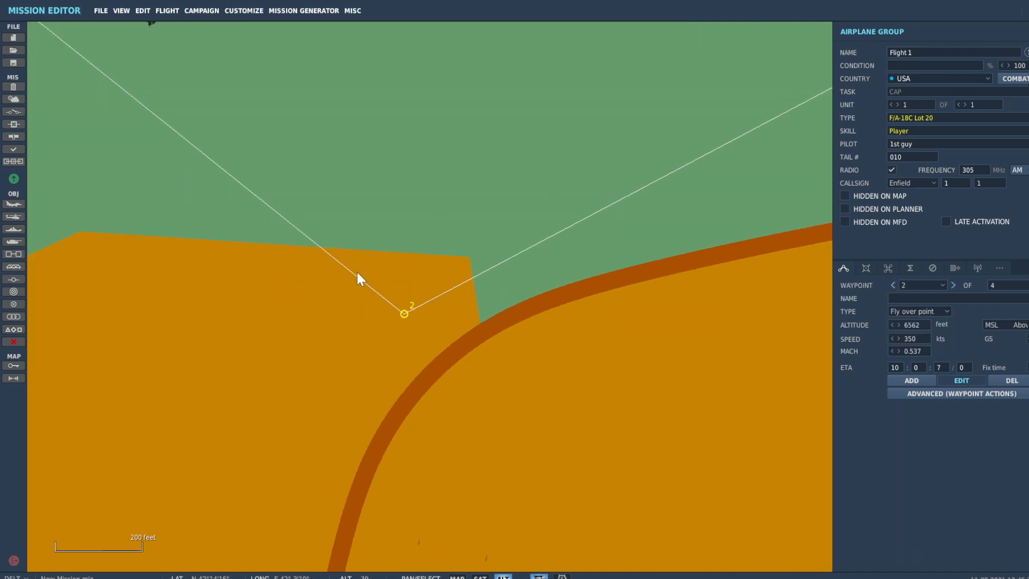
# Delete waypoints 3, 2 and 1 from Flight 1's route, leaving only the starting point
pyautogui.scroll(-3, 396, 314)
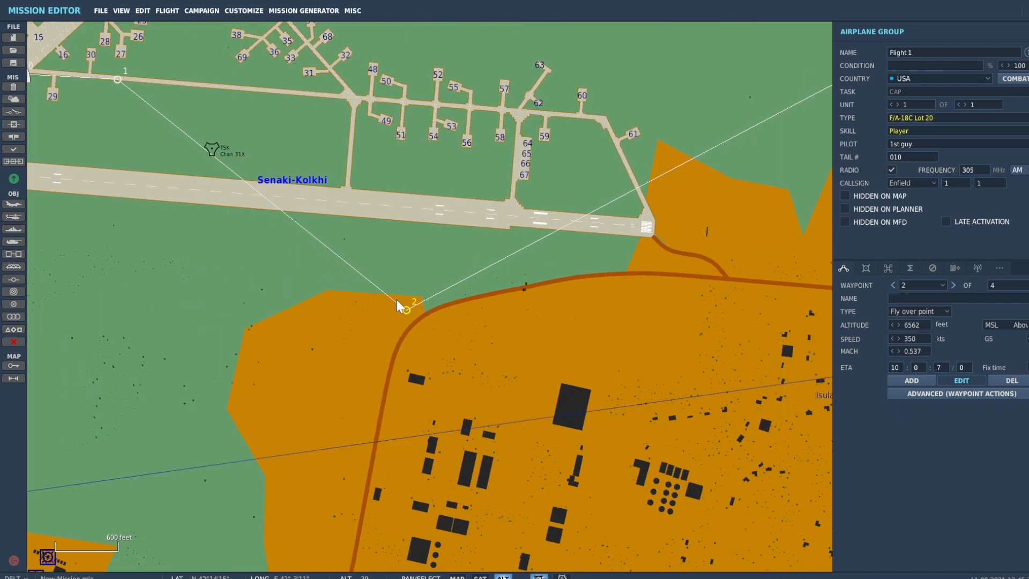
pyautogui.click(952, 285)
pyautogui.click(1011, 380)
pyautogui.click(1012, 382)
pyautogui.click(1012, 381)
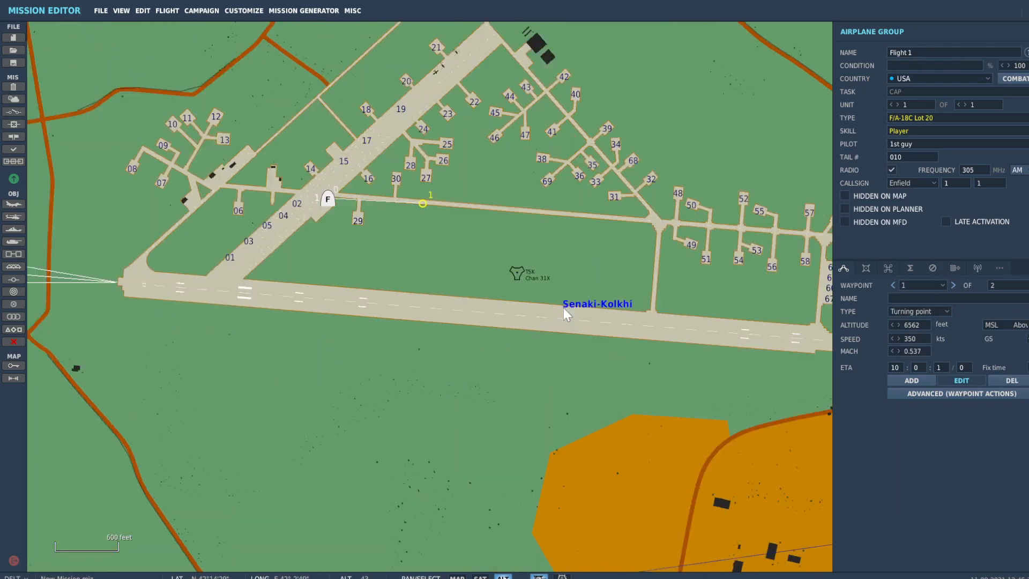
# Set the type of Flight 1's starting waypoint to Takeoff from runway at Senaki-Kolkhi
pyautogui.click(918, 312)
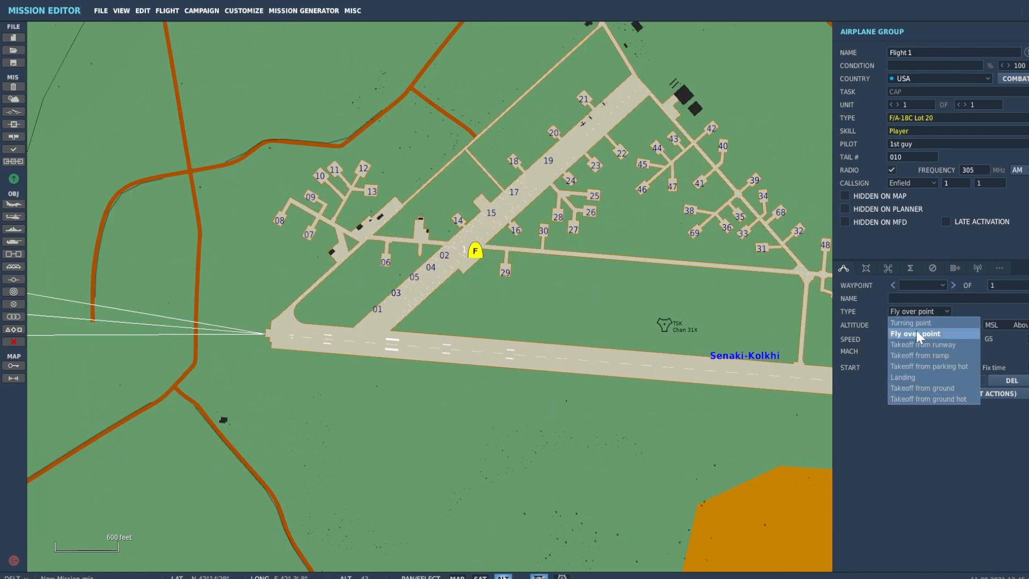
pyautogui.click(955, 346)
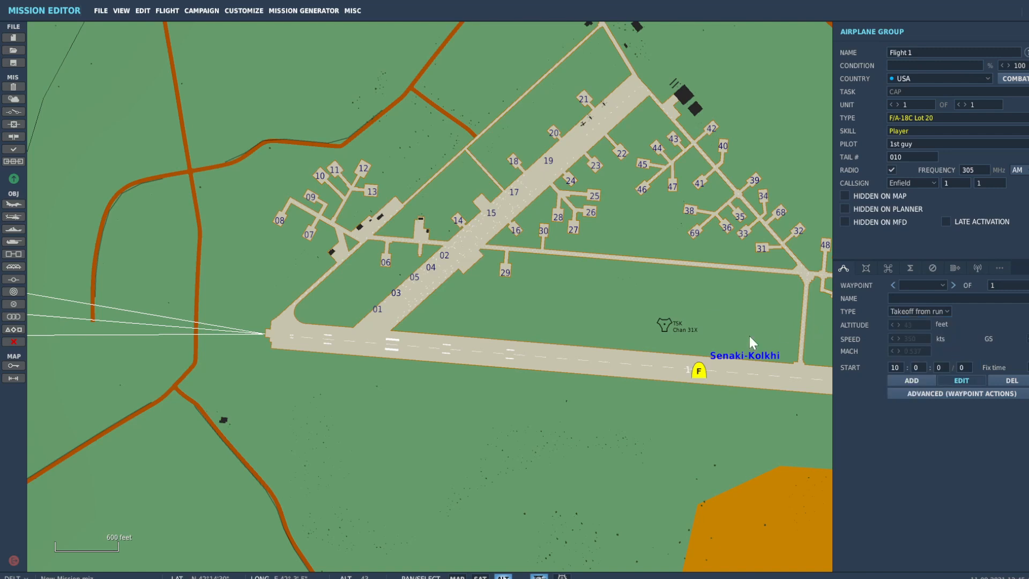
pyautogui.moveTo(716, 344); pyautogui.dragTo(624, 305)
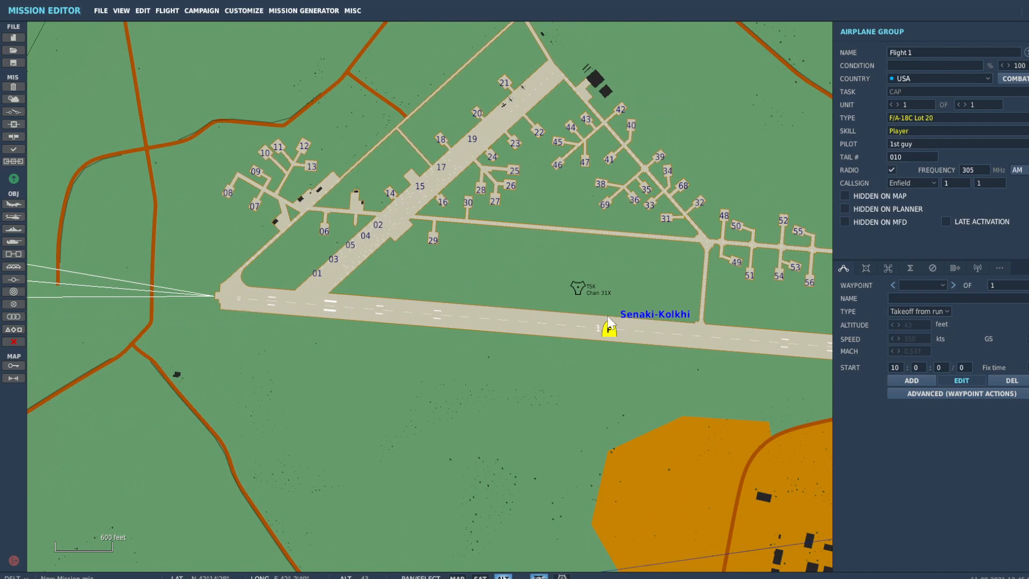
# Change Flight 1's starting waypoint type to Takeoff from ramp and look over the airfield's numbered parking spots
pyautogui.click(921, 311)
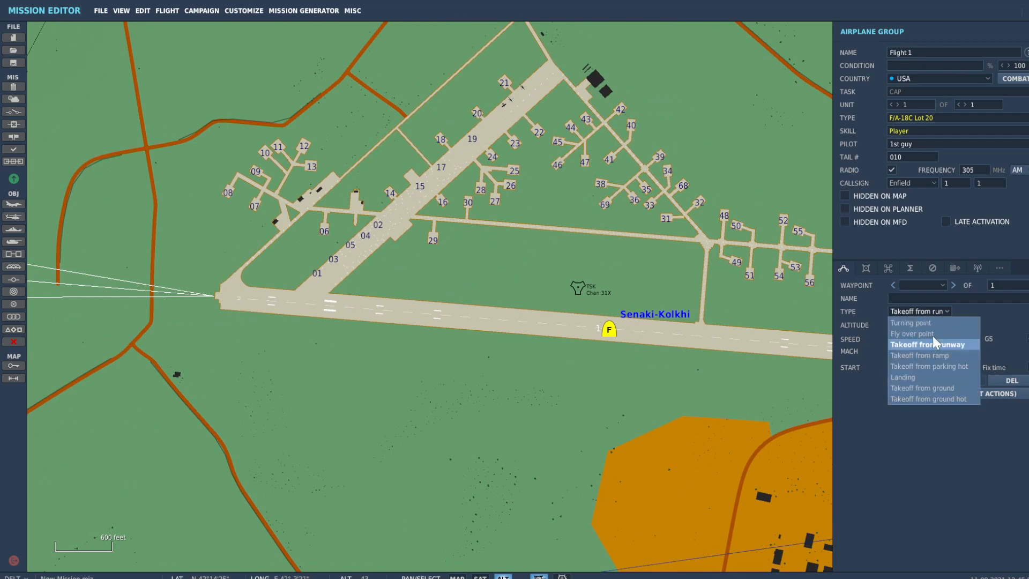
pyautogui.click(939, 356)
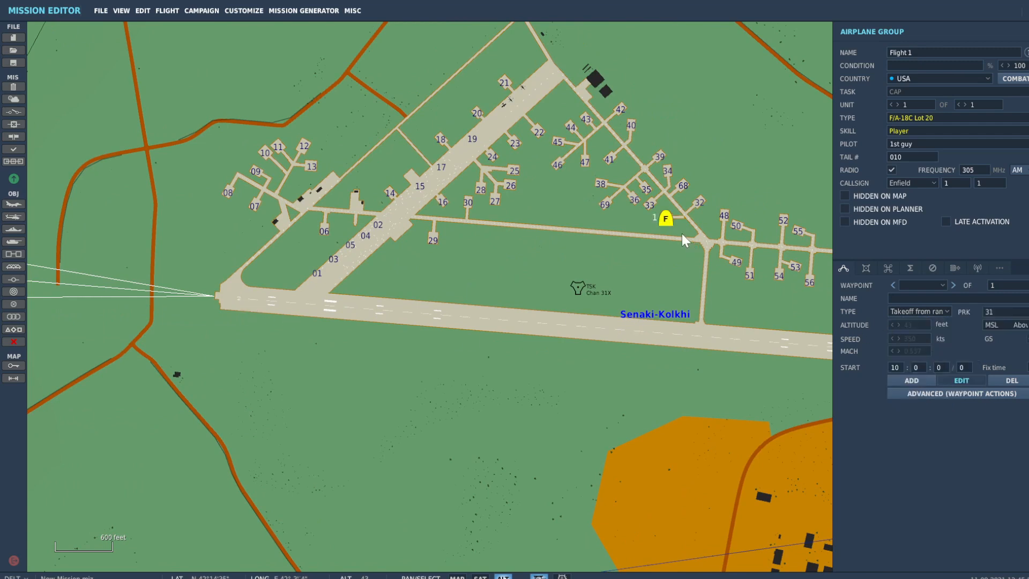
pyautogui.scroll(1, 696, 207)
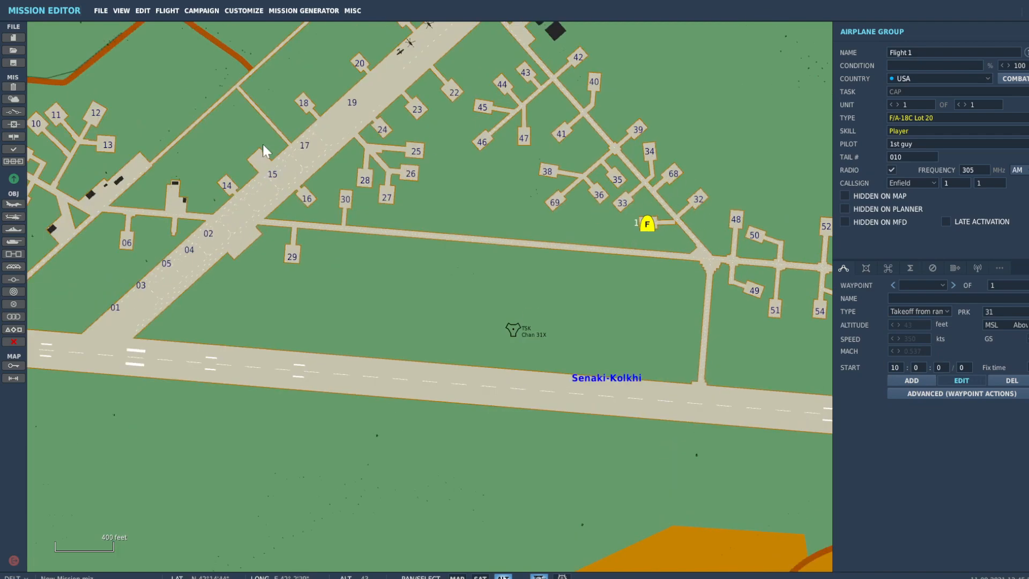
pyautogui.moveTo(150, 107); pyautogui.dragTo(231, 123)
pyautogui.moveTo(86, 100); pyautogui.dragTo(190, 116)
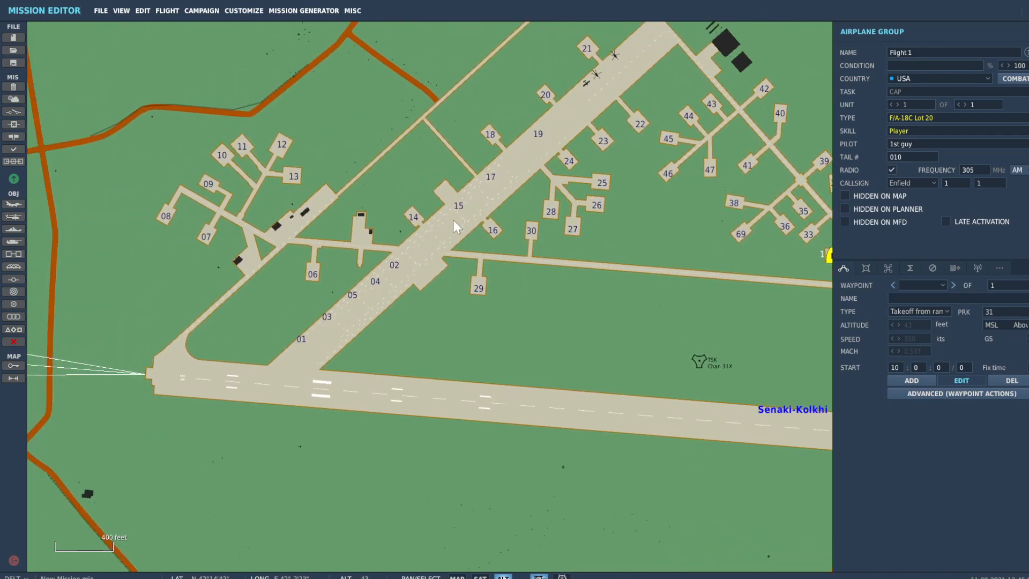
pyautogui.moveTo(804, 235); pyautogui.dragTo(436, 151)
pyautogui.moveTo(361, 207); pyautogui.dragTo(561, 259, button='right')
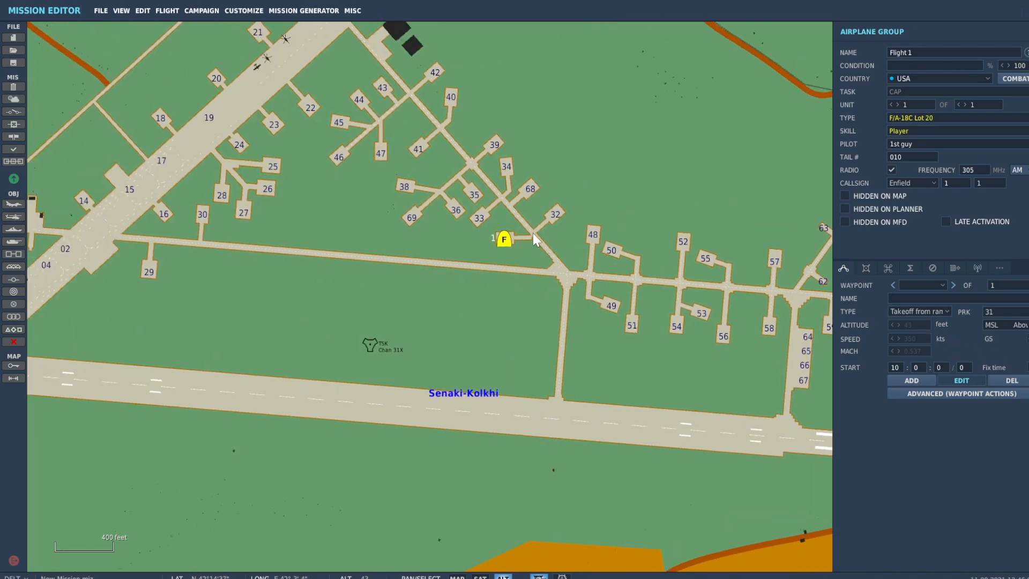
pyautogui.scroll(2, 482, 241)
pyautogui.scroll(-2, 485, 261)
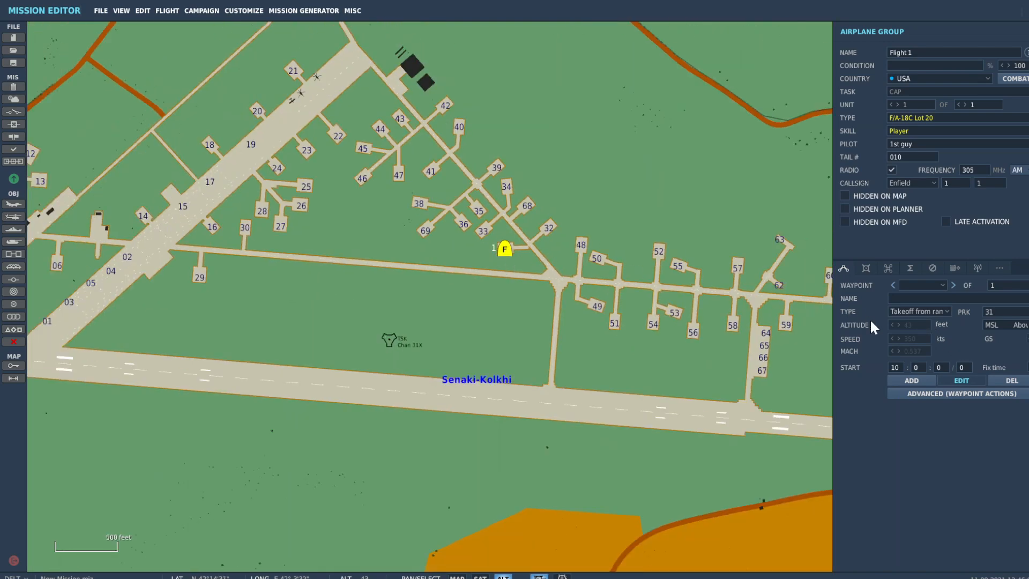
# Switch Flight 1's starting waypoint to Takeoff from parking hot and back to Takeoff from ramp
pyautogui.click(925, 310)
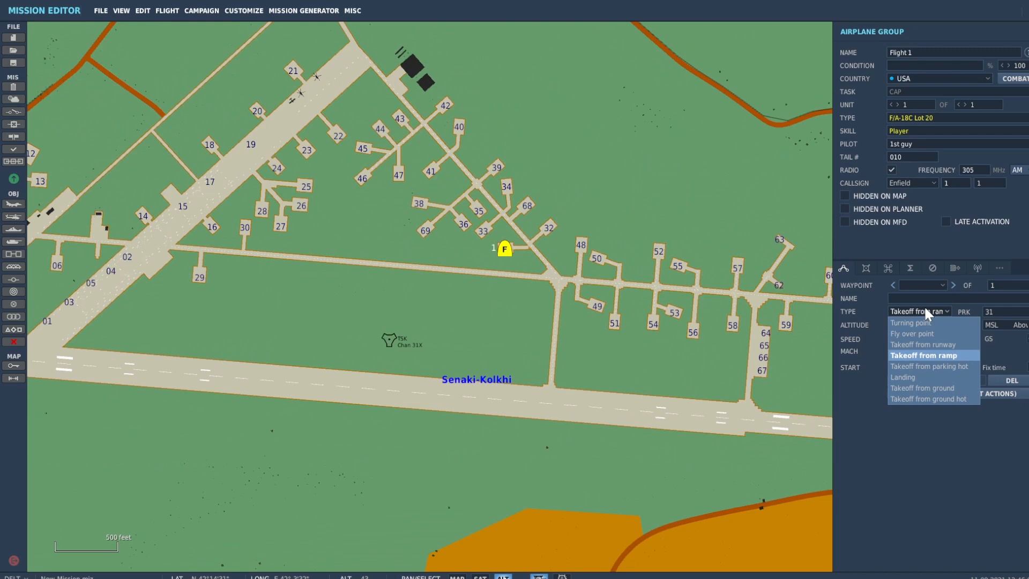
pyautogui.click(944, 368)
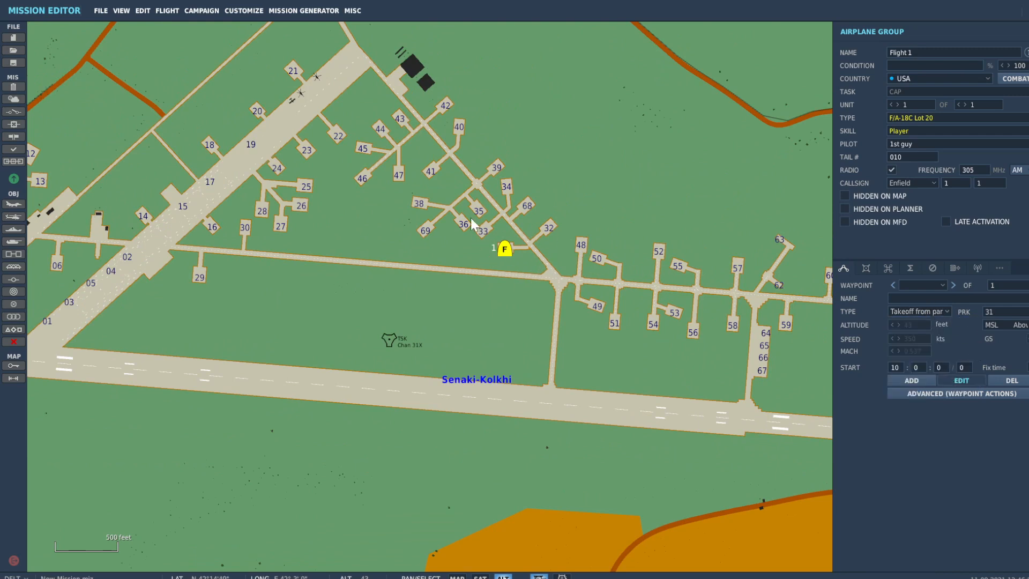
pyautogui.moveTo(471, 253); pyautogui.dragTo(595, 277)
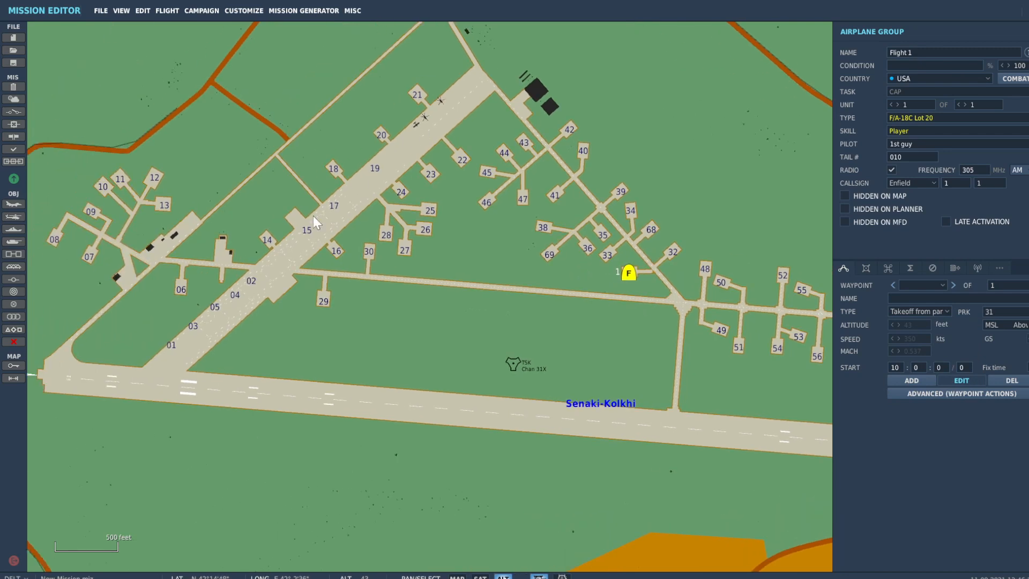
pyautogui.click(926, 311)
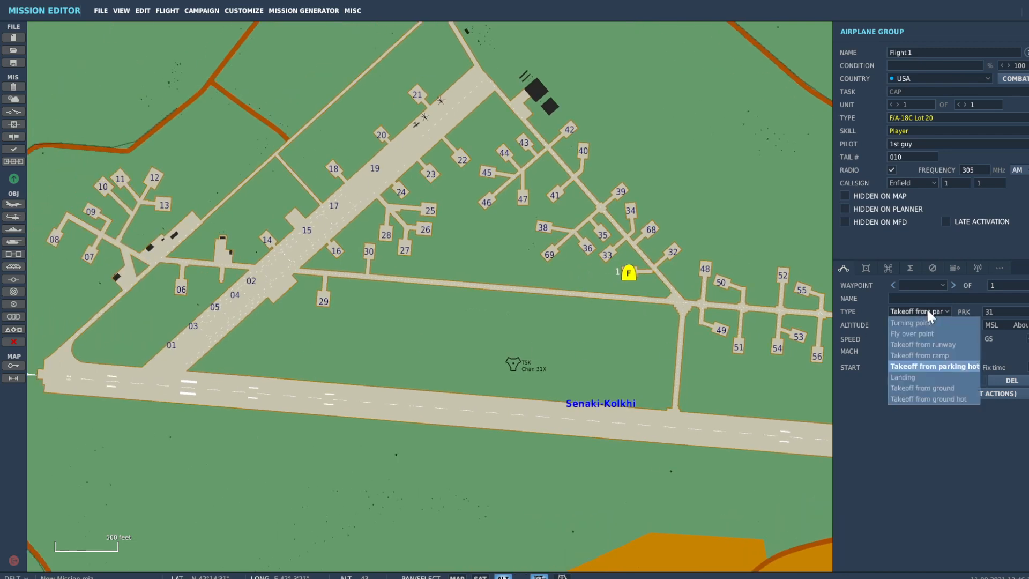
pyautogui.click(928, 355)
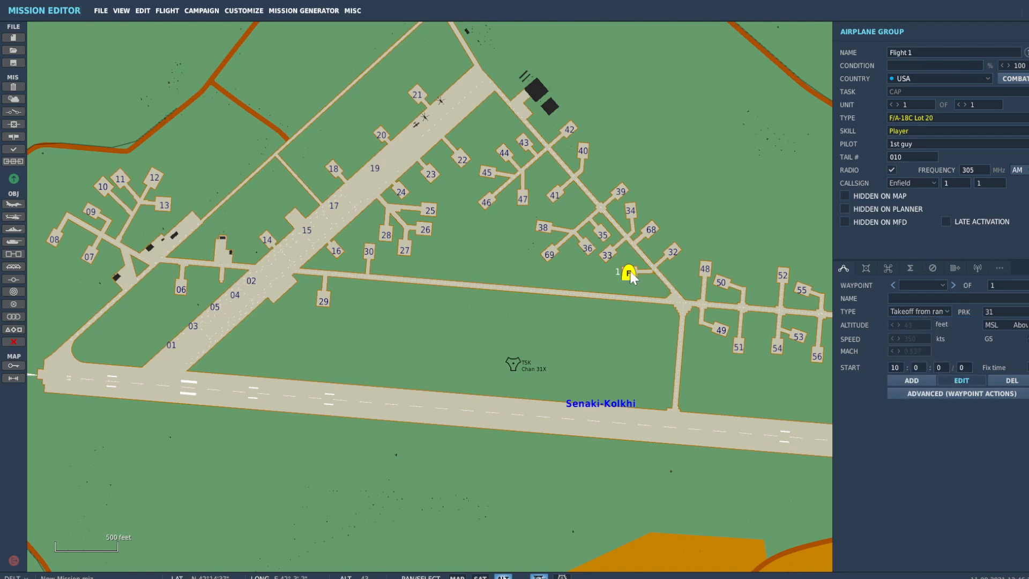
# Set Flight 1's starting waypoint to Takeoff from parking hot and assign it parking spot 01
pyautogui.click(921, 312)
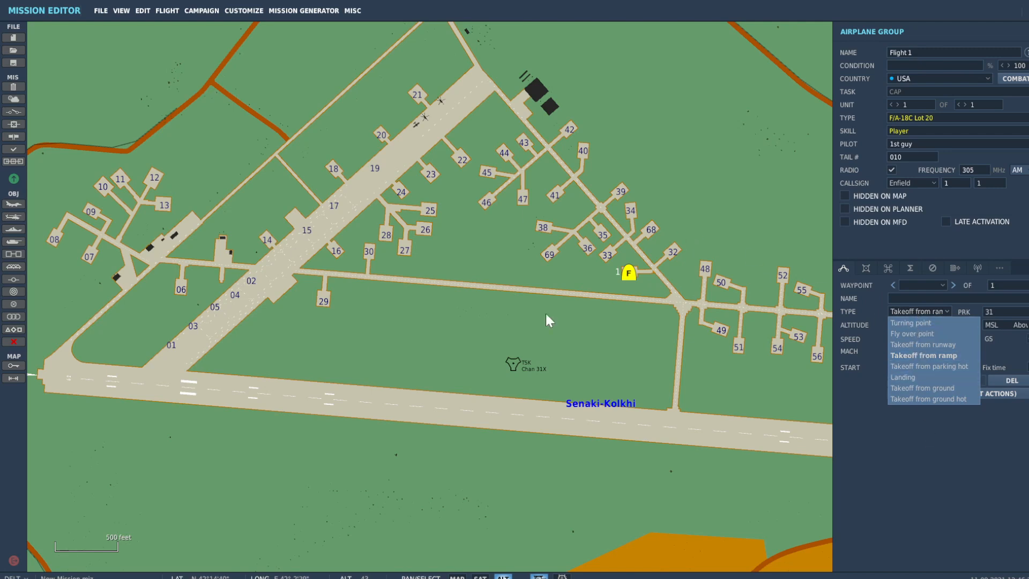
pyautogui.click(949, 366)
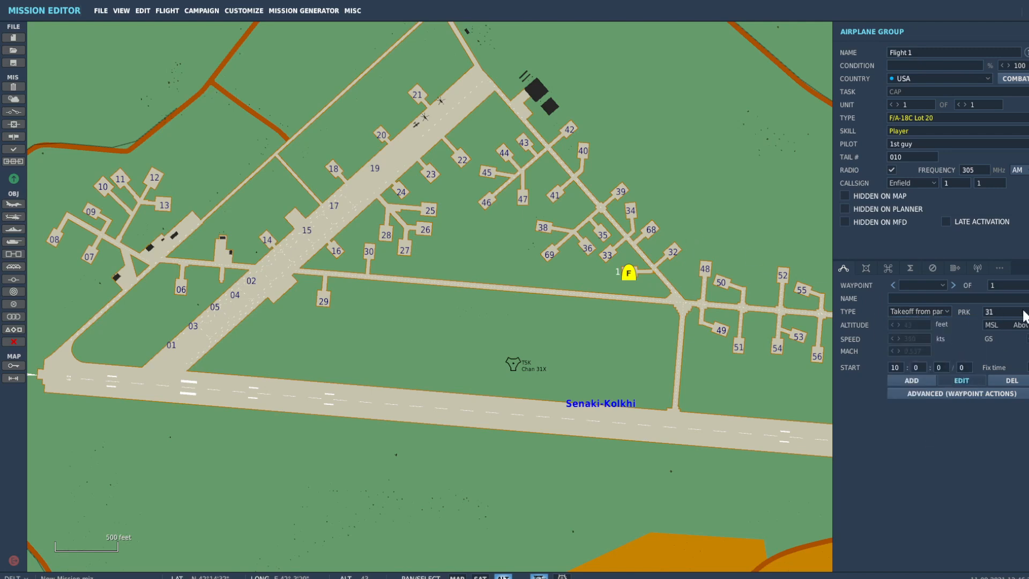
pyautogui.click(1011, 315)
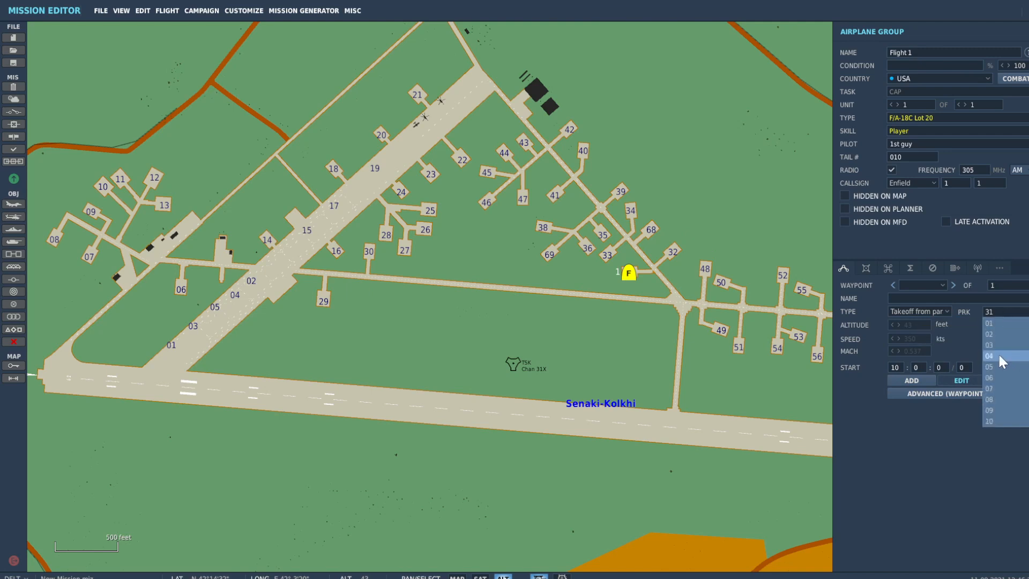
pyautogui.click(1006, 324)
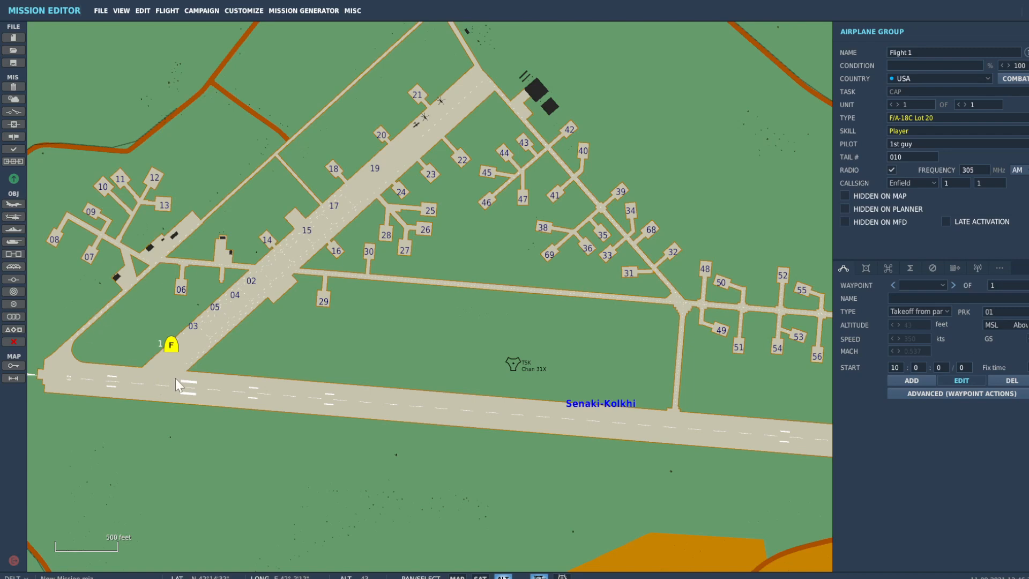
pyautogui.moveTo(223, 343); pyautogui.dragTo(399, 253)
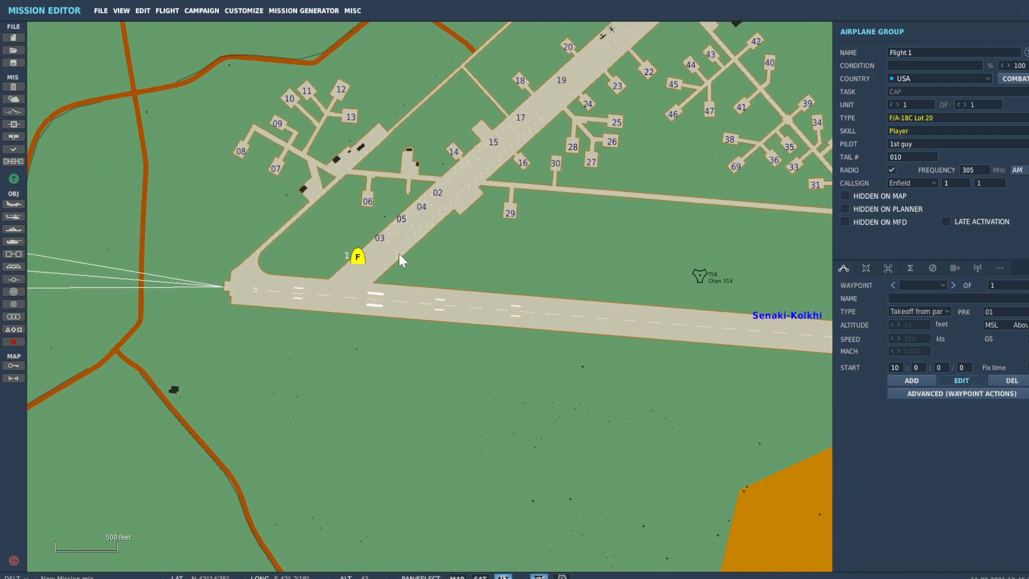
# Open Flight 1's paint and loadout settings and set the group's task to CAS
pyautogui.click(864, 267)
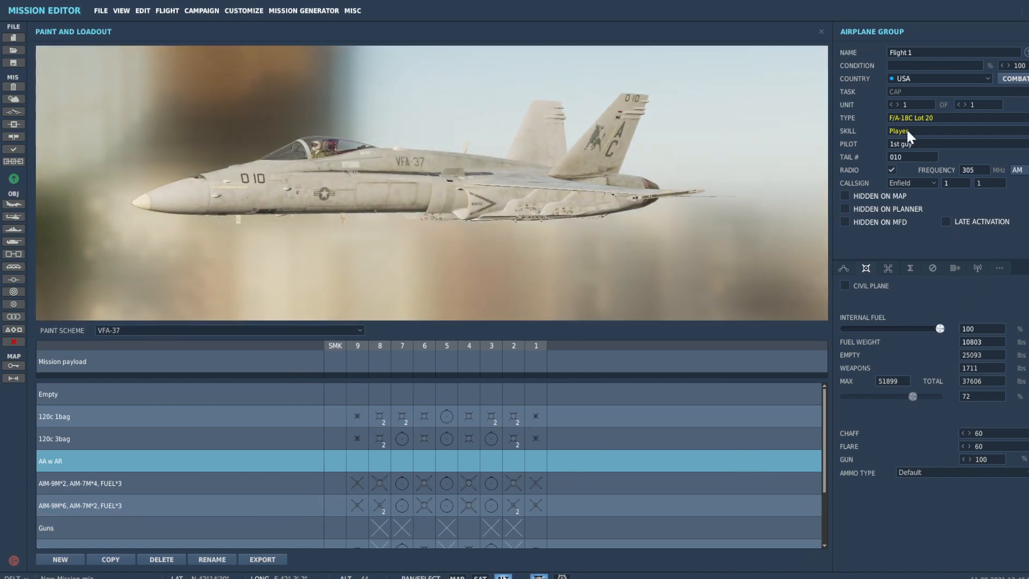
pyautogui.click(908, 90)
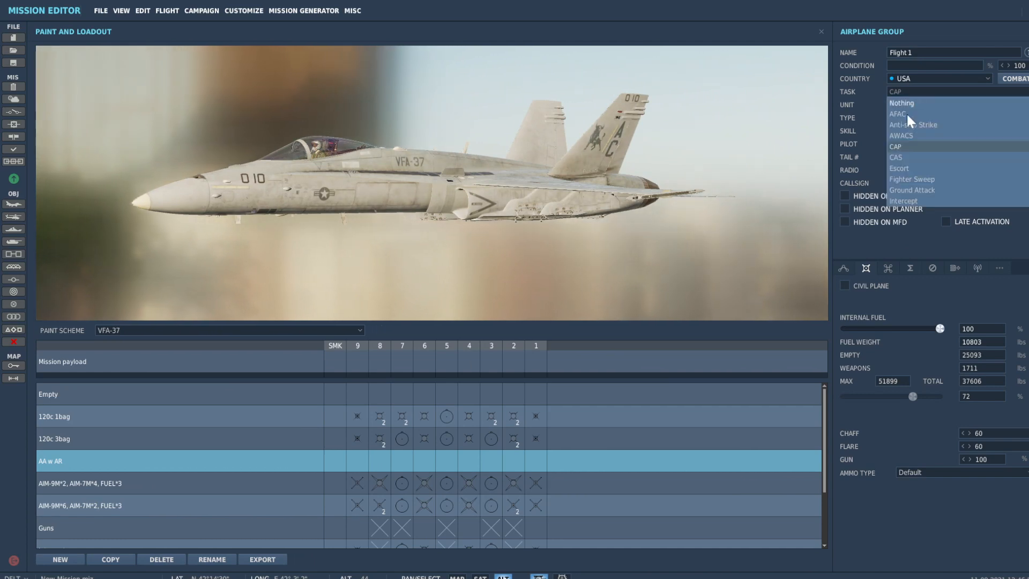
pyautogui.click(910, 159)
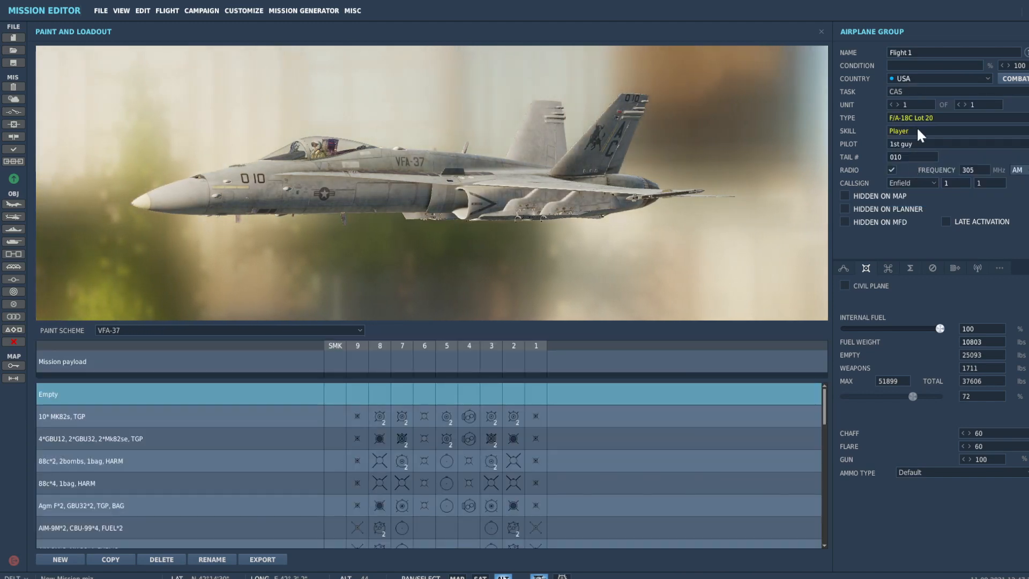
pyautogui.click(911, 91)
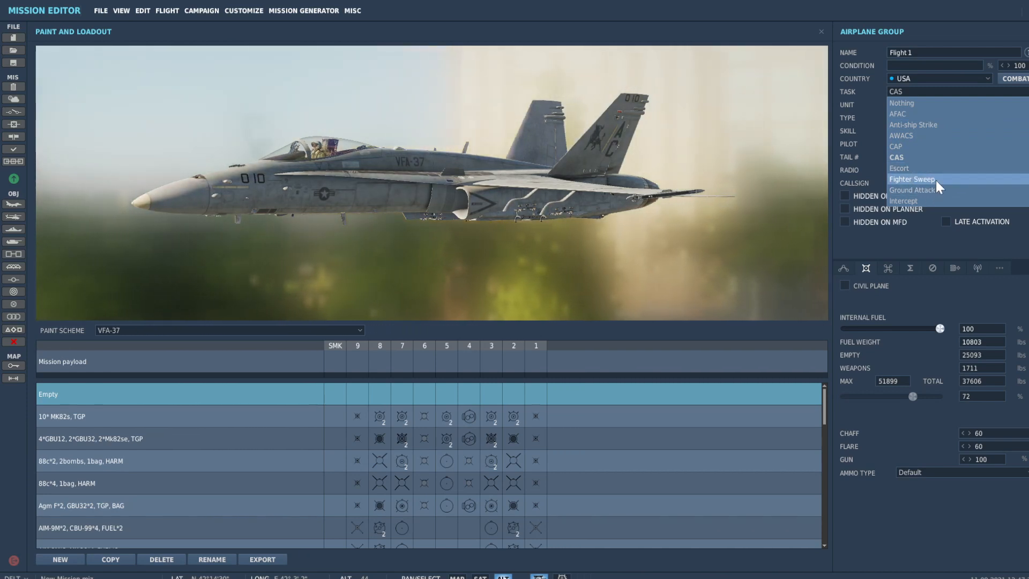
pyautogui.scroll(-3, 928, 180)
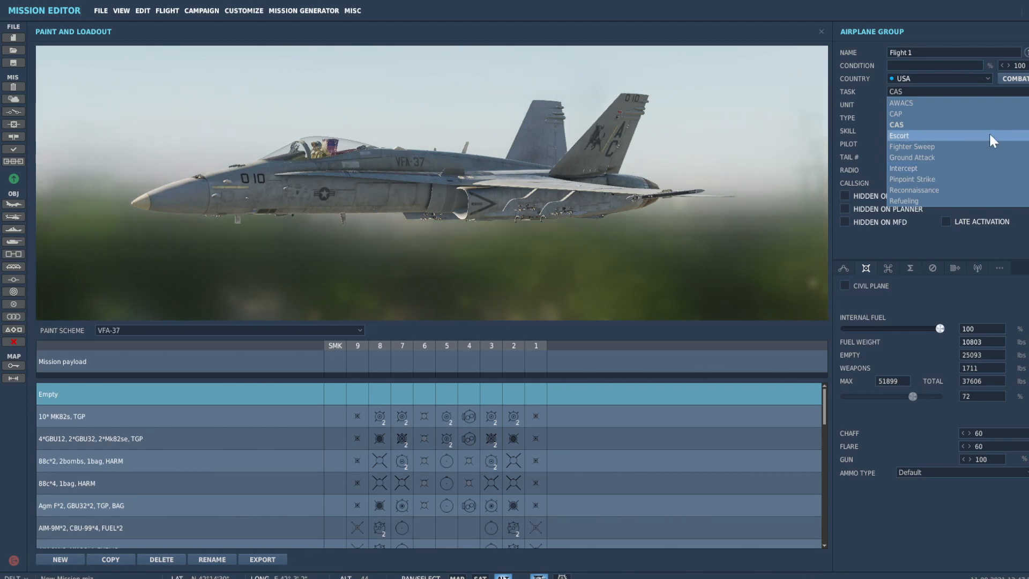
pyautogui.click(899, 125)
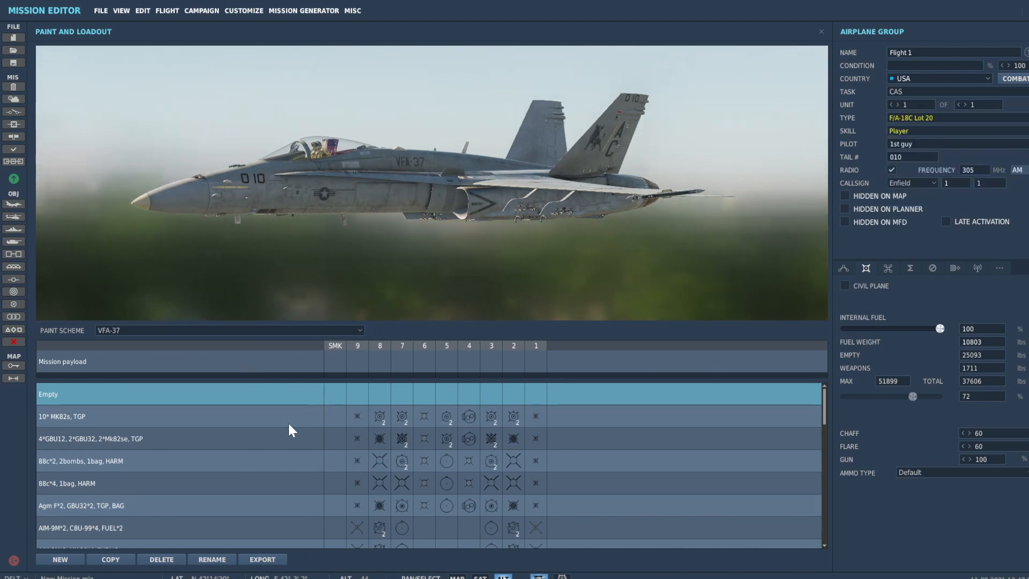
# Load the AIM-9M*2, MK-20*4, FUEL*2 payload preset onto the F/A-18C
pyautogui.scroll(-4, 289, 425)
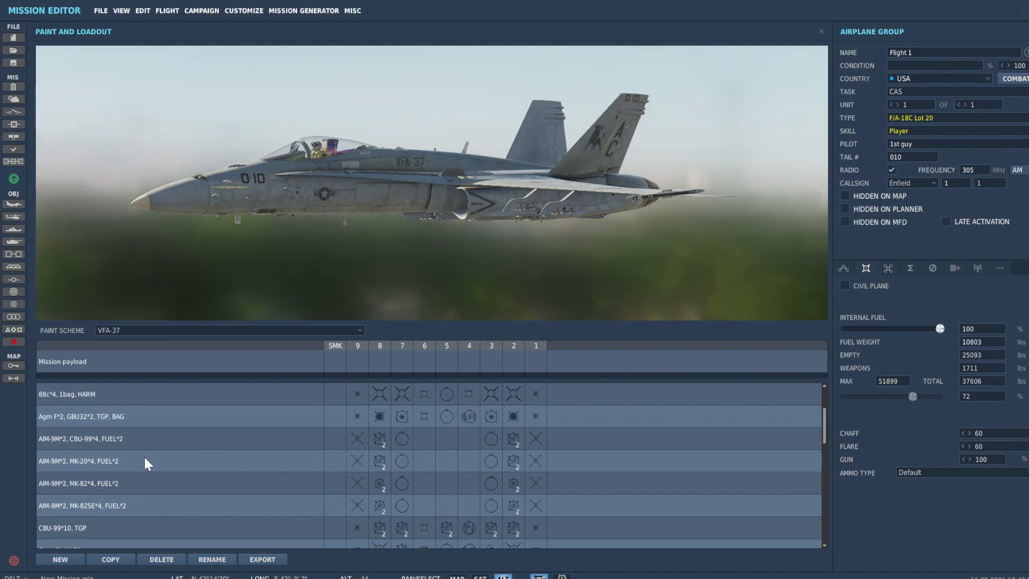
pyautogui.click(221, 460)
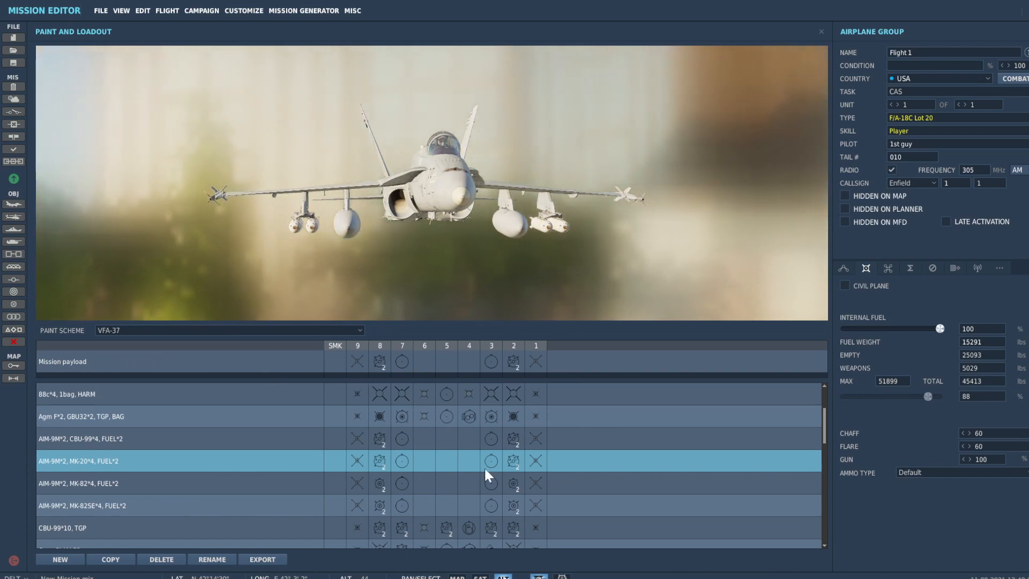
pyautogui.scroll(-3, 424, 473)
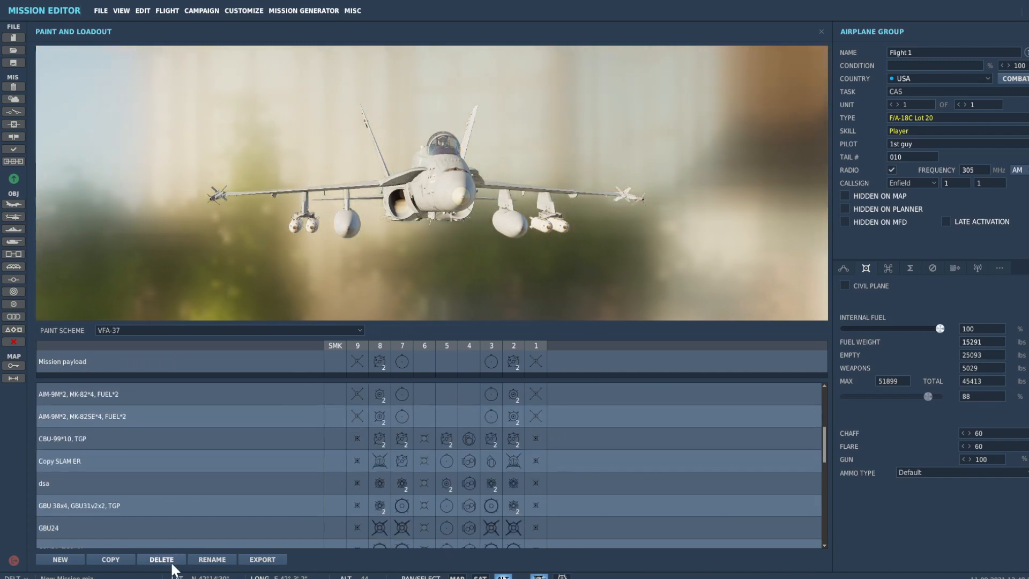
pyautogui.scroll(3, 483, 439)
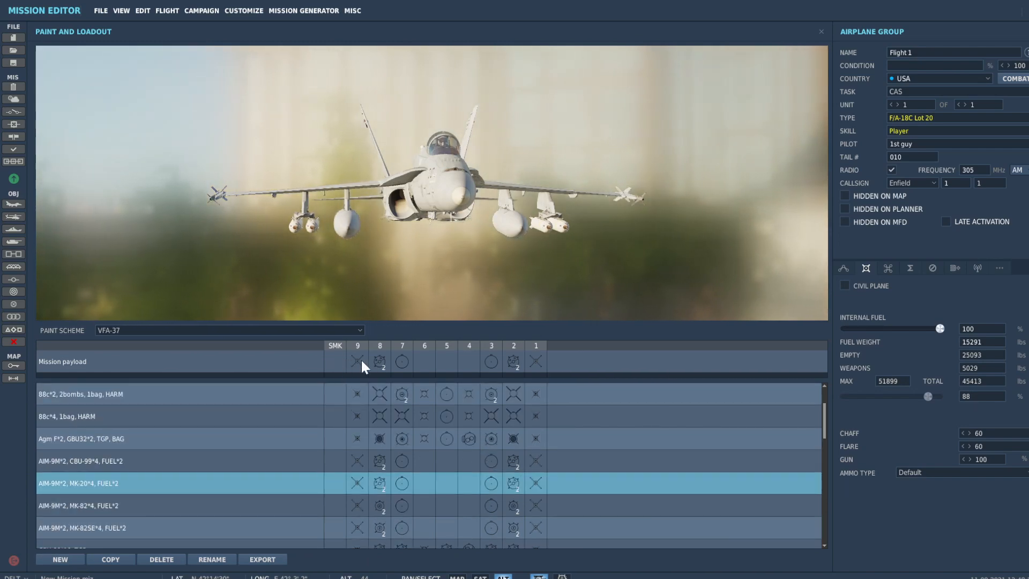
# Add an AIM-120C-5 AMRAAM to stations 6 and 4 of the AIM-9M*2, MK-20*4, FUEL*2 payload
pyautogui.moveTo(224, 201); pyautogui.dragTo(248, 217)
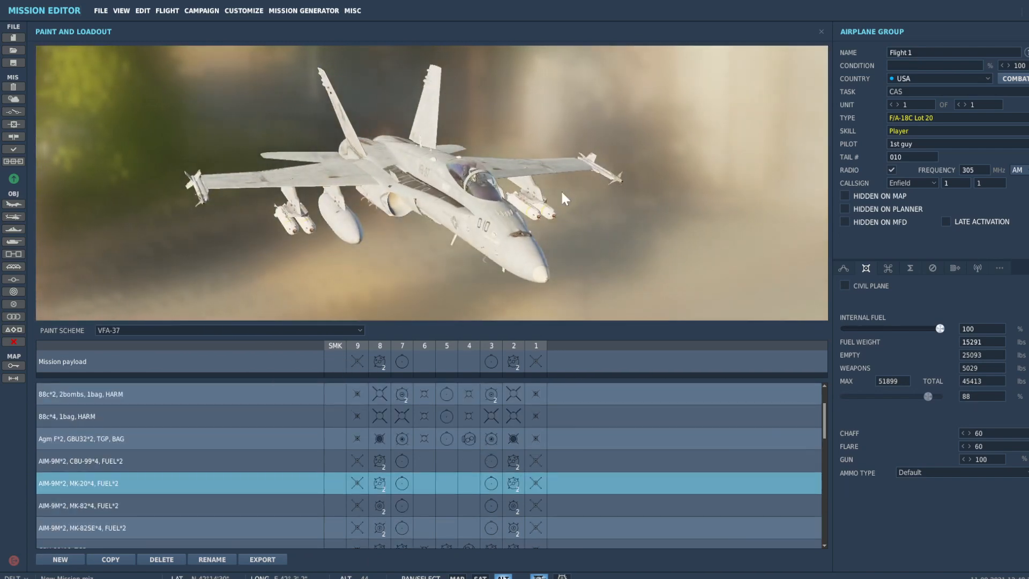
pyautogui.moveTo(530, 291); pyautogui.dragTo(516, 232)
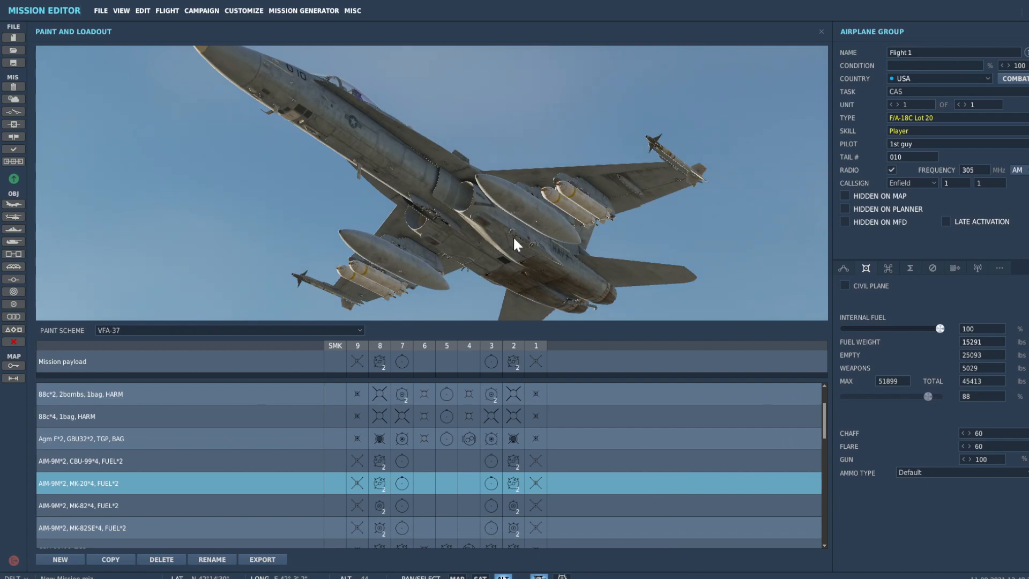
pyautogui.moveTo(459, 250); pyautogui.dragTo(472, 241)
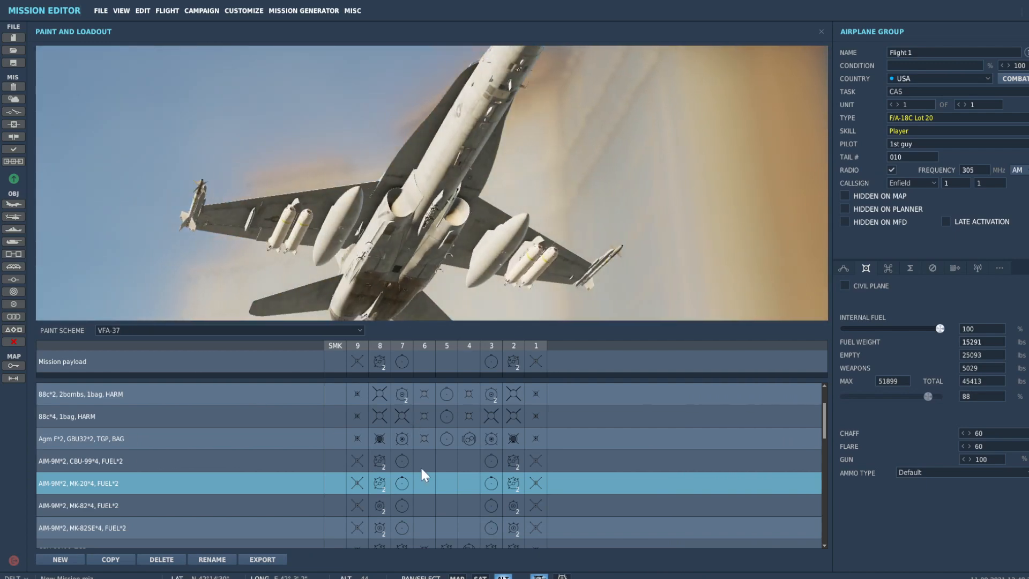
pyautogui.rightClick(420, 488)
pyautogui.moveTo(469, 494)
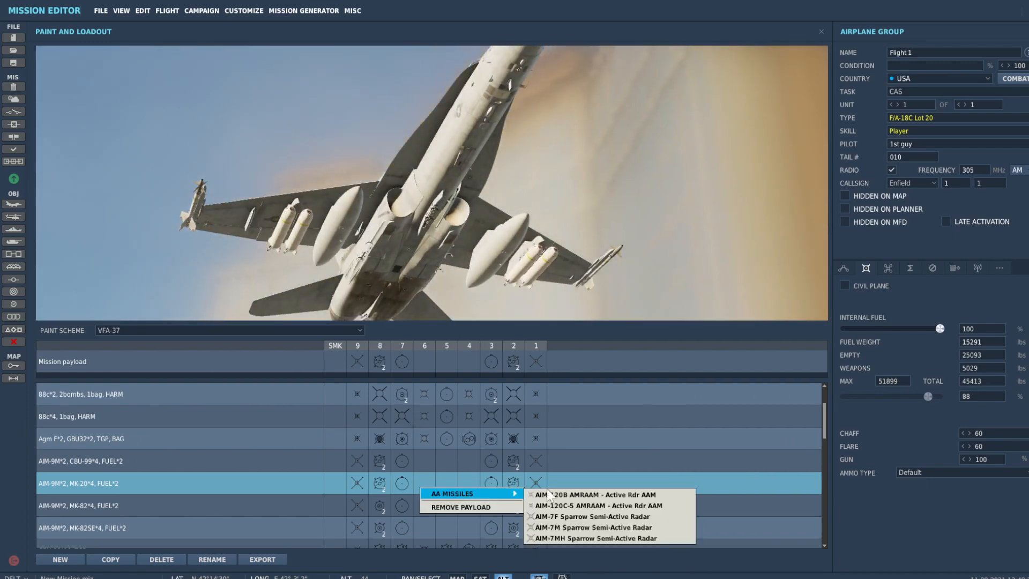
pyautogui.click(589, 506)
pyautogui.rightClick(467, 481)
pyautogui.moveTo(526, 493)
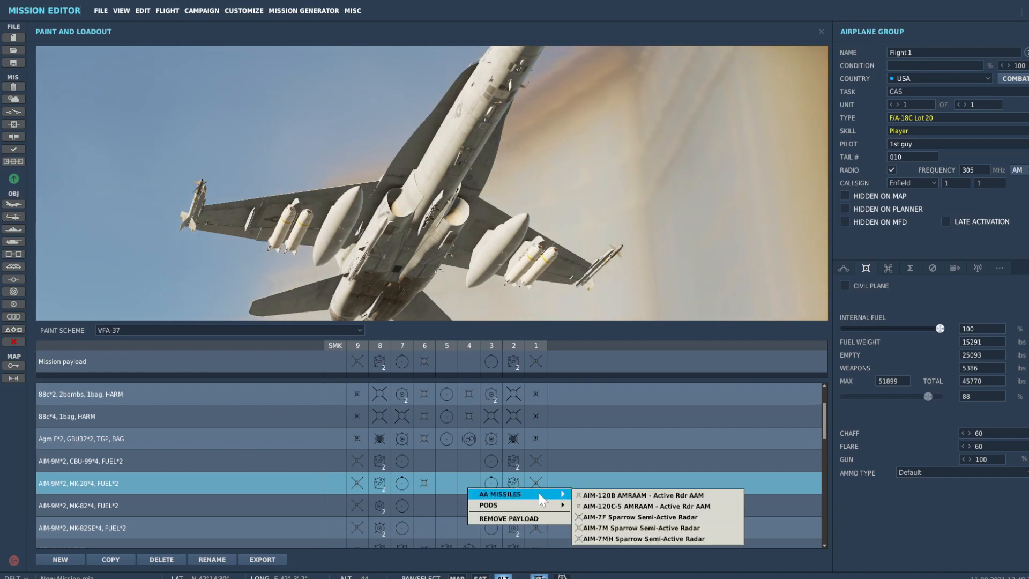
pyautogui.click(620, 507)
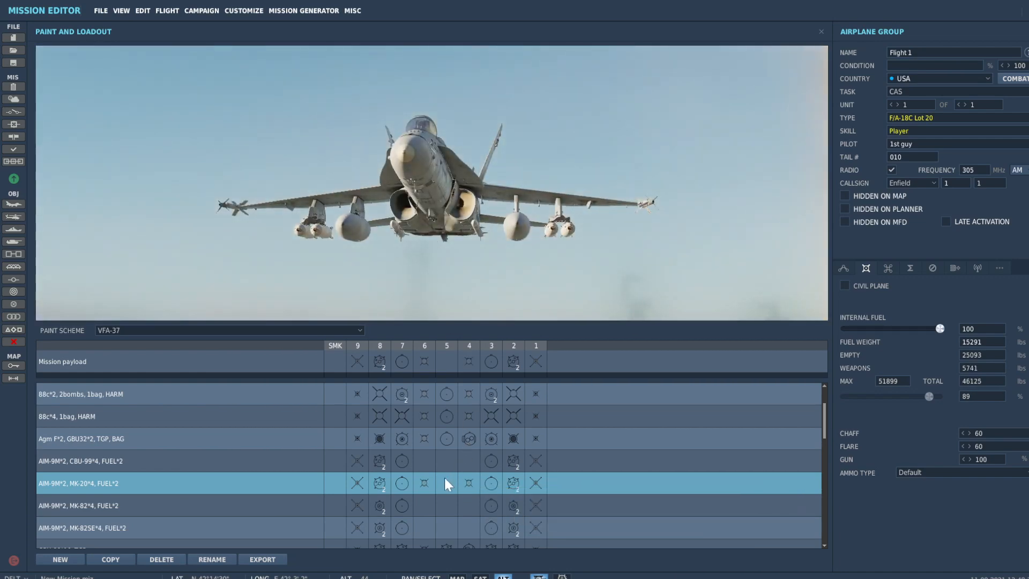
# Remove the pylon from station 5 of the AIM-9M*2, MK-20*4, FUEL*2 payload and set the paint scheme to VMFA-251
pyautogui.rightClick(449, 488)
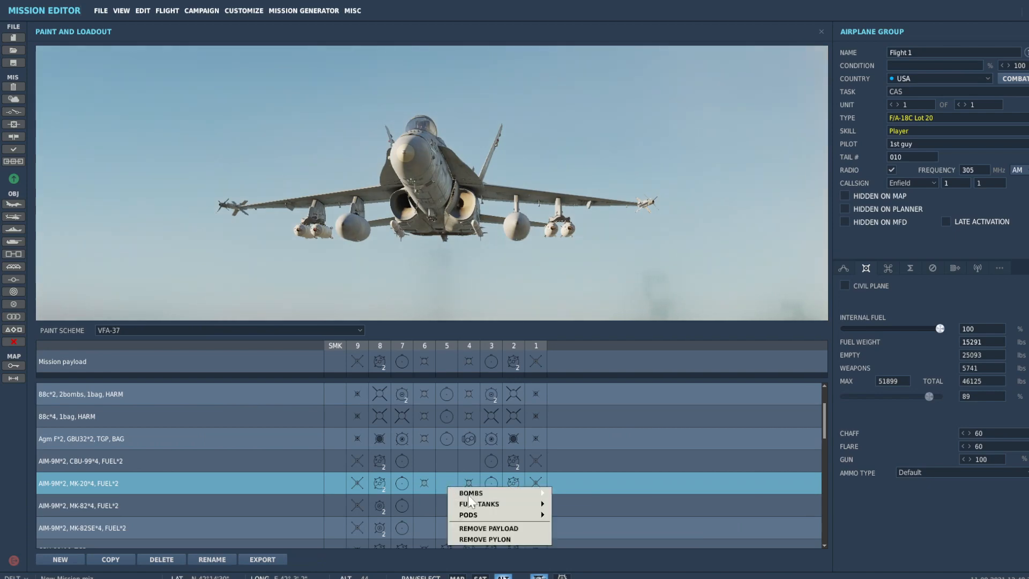
pyautogui.click(486, 541)
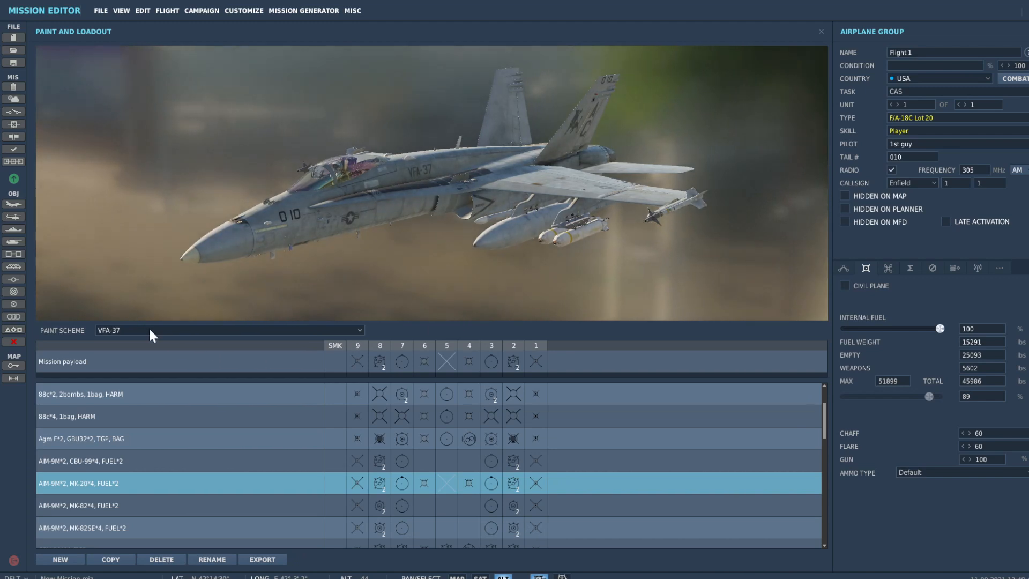
pyautogui.click(147, 328)
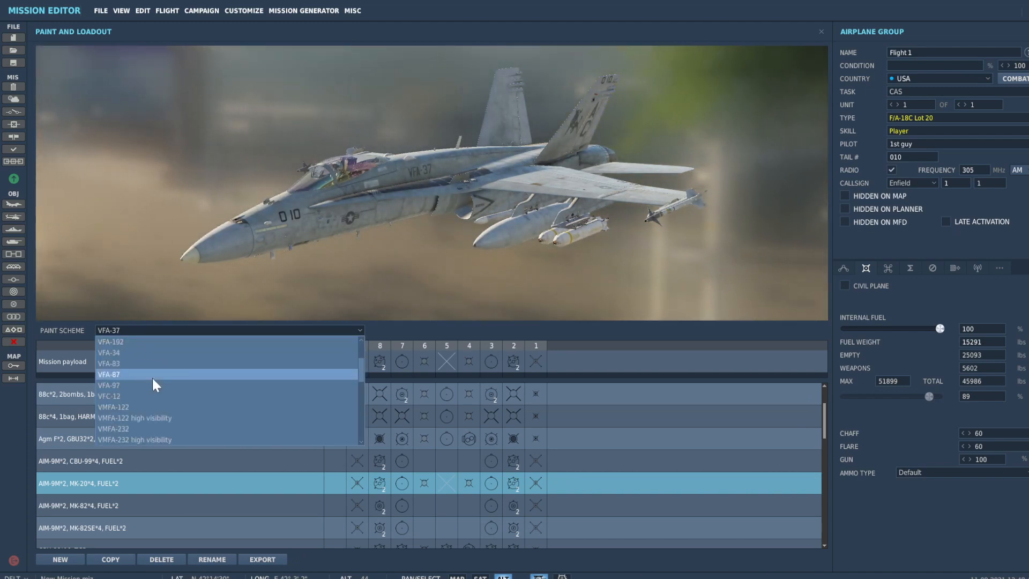
pyautogui.scroll(-3, 152, 376)
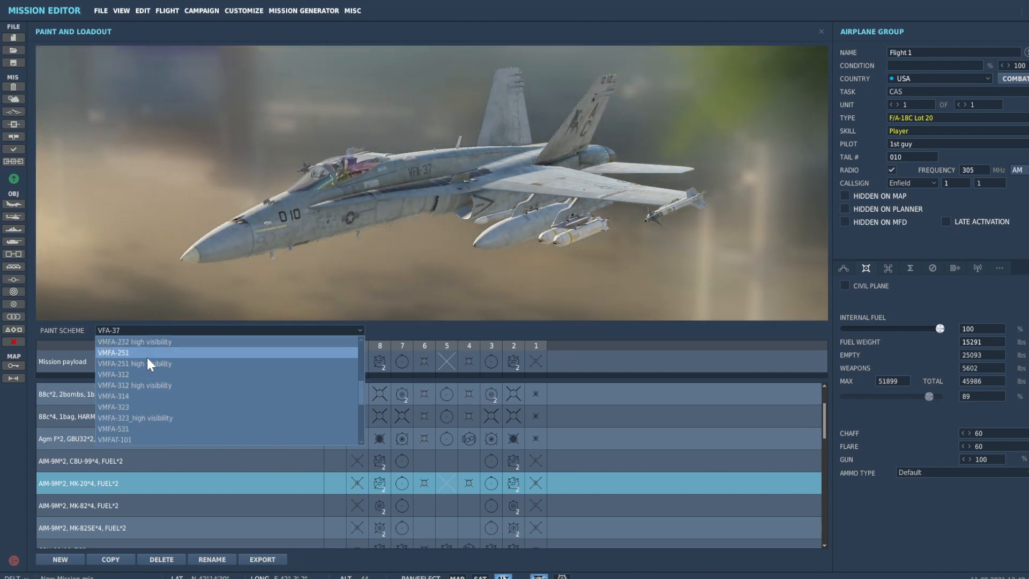
pyautogui.click(136, 354)
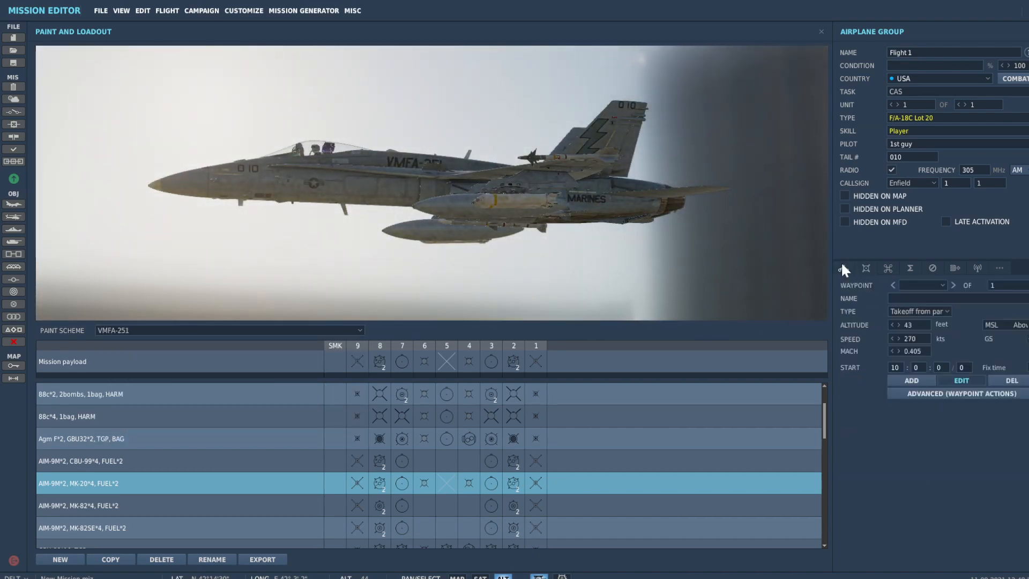
# Start adding waypoints to Flight 1's route, placing the first turning point east of Senaki-Kolkhi in line with the runway, near Gagma-Zanati
pyautogui.click(843, 268)
pyautogui.scroll(-3, 552, 254)
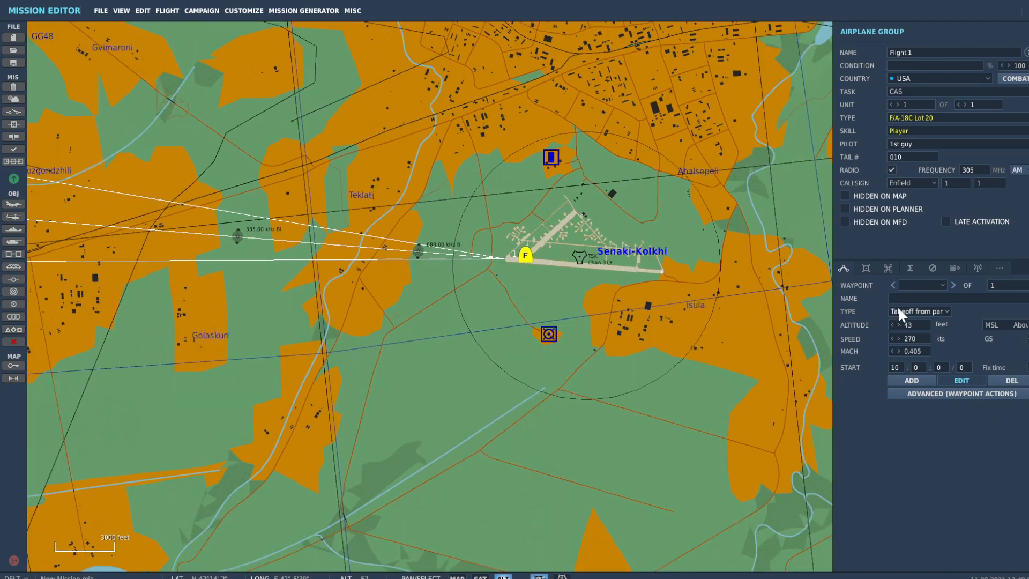
pyautogui.scroll(5, 553, 219)
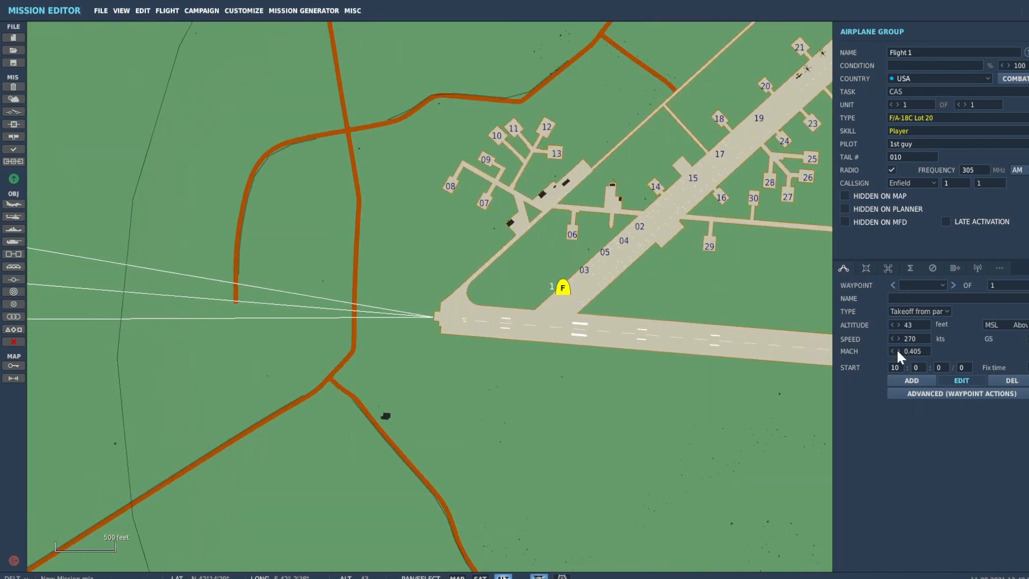
pyautogui.click(902, 382)
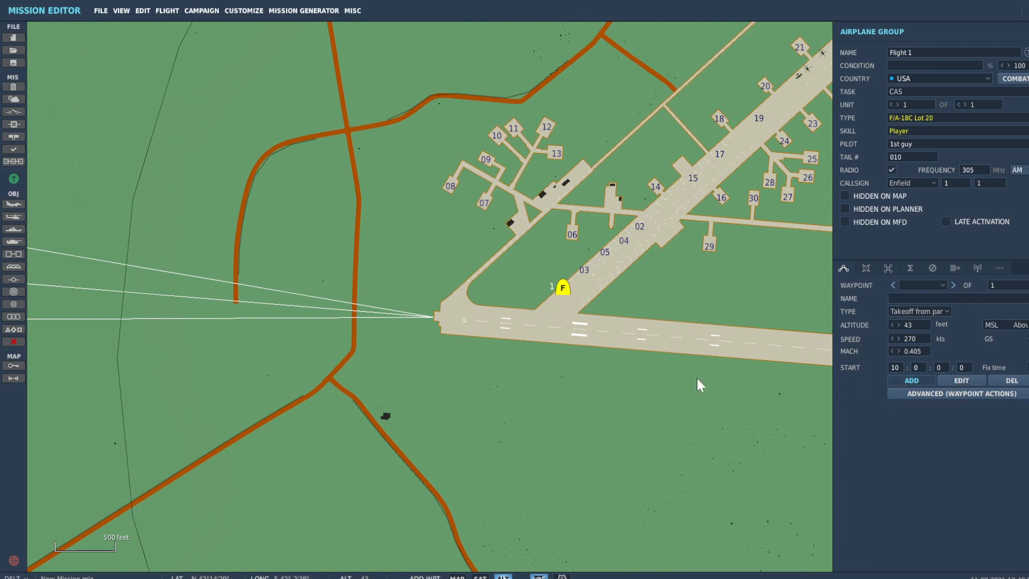
pyautogui.scroll(-6, 589, 343)
pyautogui.scroll(1, 588, 342)
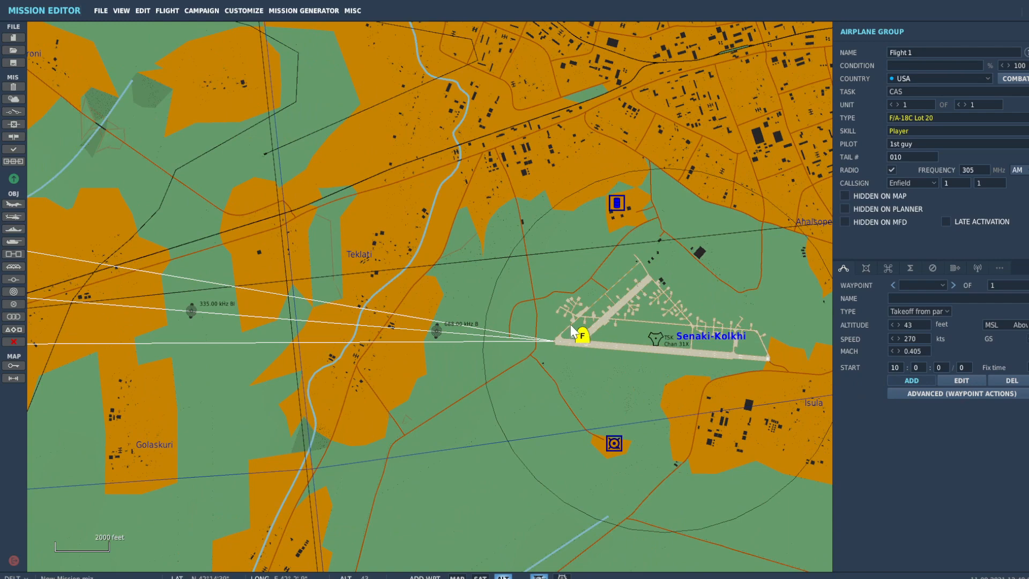
pyautogui.scroll(1, 590, 319)
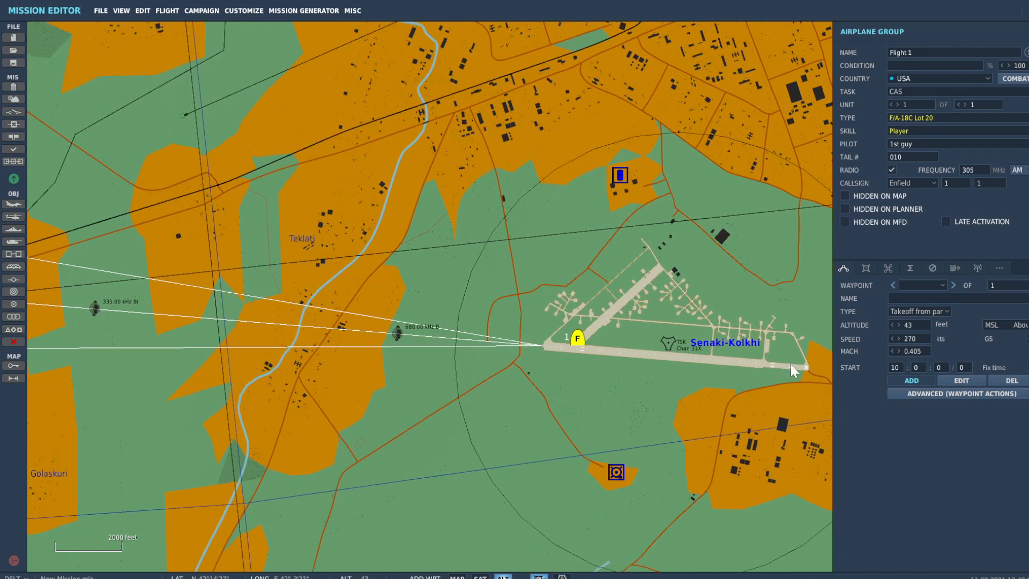
pyautogui.scroll(-4, 777, 356)
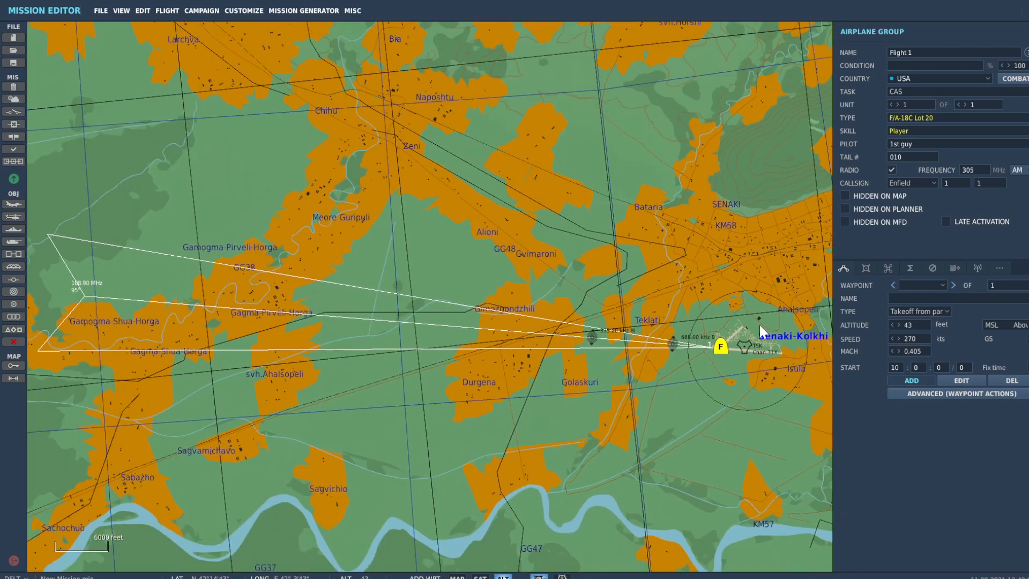
pyautogui.scroll(1, 204, 290)
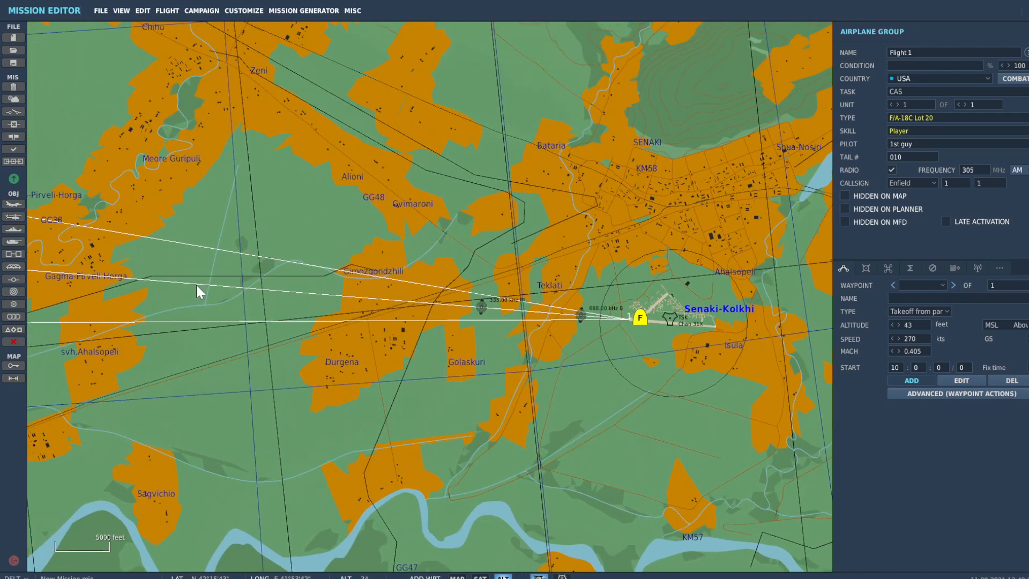
pyautogui.moveTo(196, 286); pyautogui.dragTo(555, 226, button='right')
pyautogui.scroll(-1, 616, 240)
pyautogui.click(555, 224)
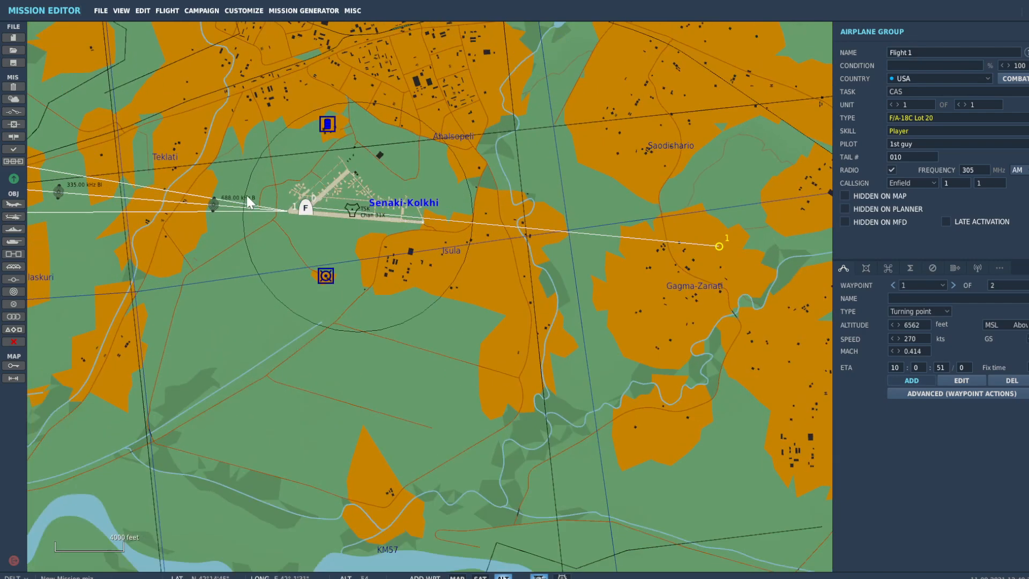
# Add a second turning point to Flight 1's route northeast of Senaki-Kolkhi, just west of Honi
pyautogui.scroll(11, 509, 237)
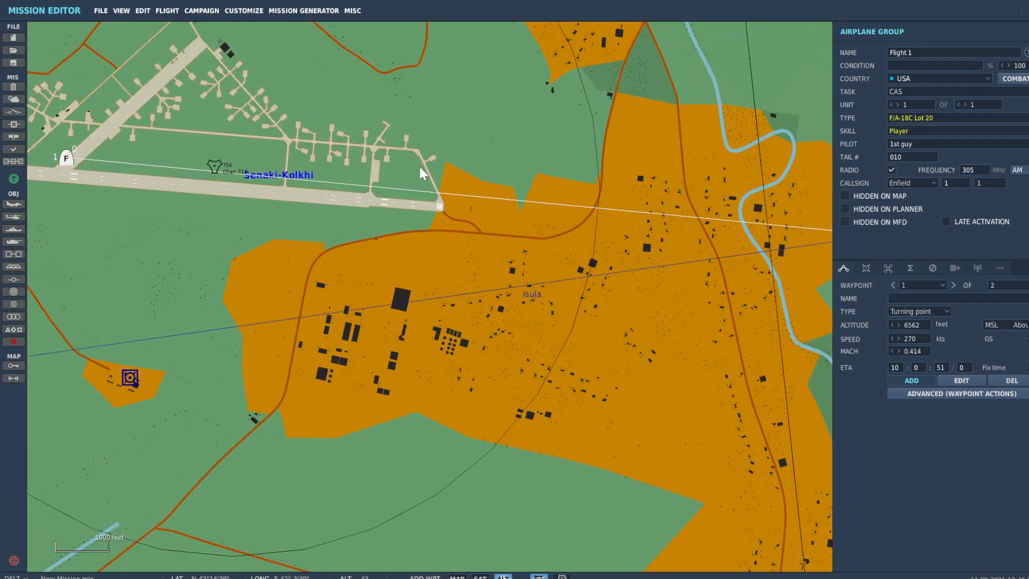
pyautogui.scroll(-5, 368, 171)
pyautogui.scroll(5, 112, 158)
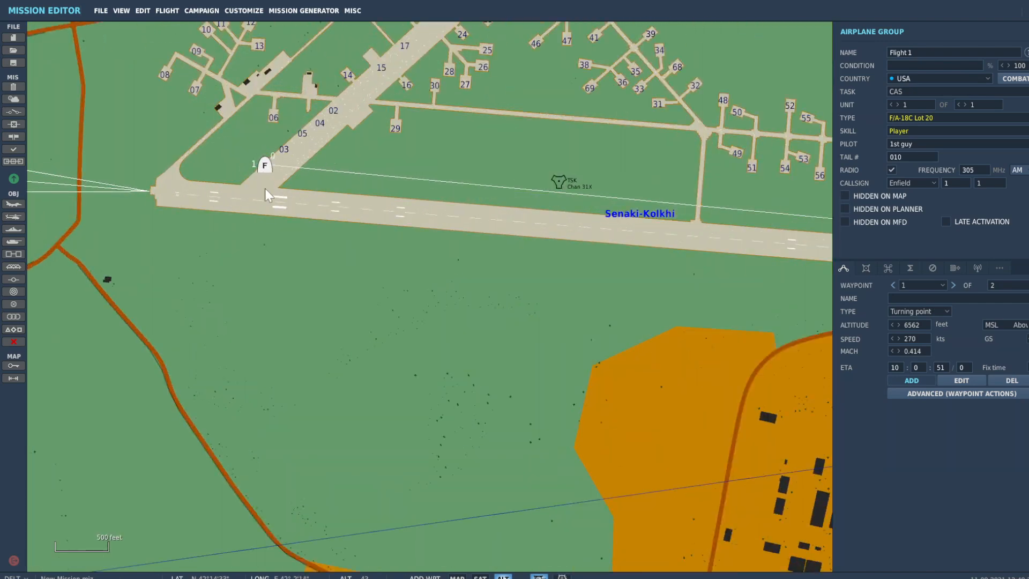
pyautogui.scroll(-7, 266, 193)
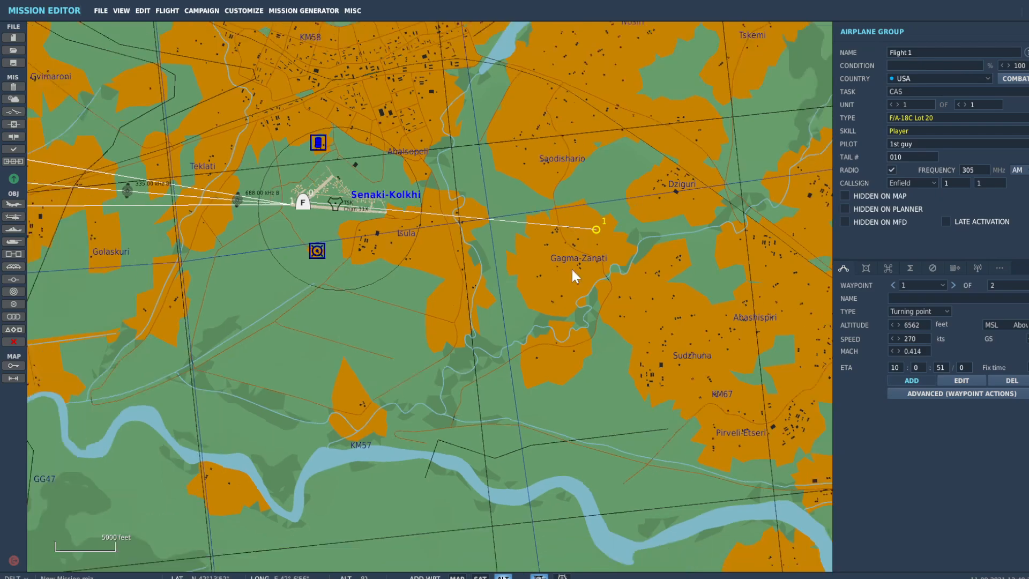
pyautogui.scroll(-8, 575, 232)
pyautogui.scroll(3, 630, 216)
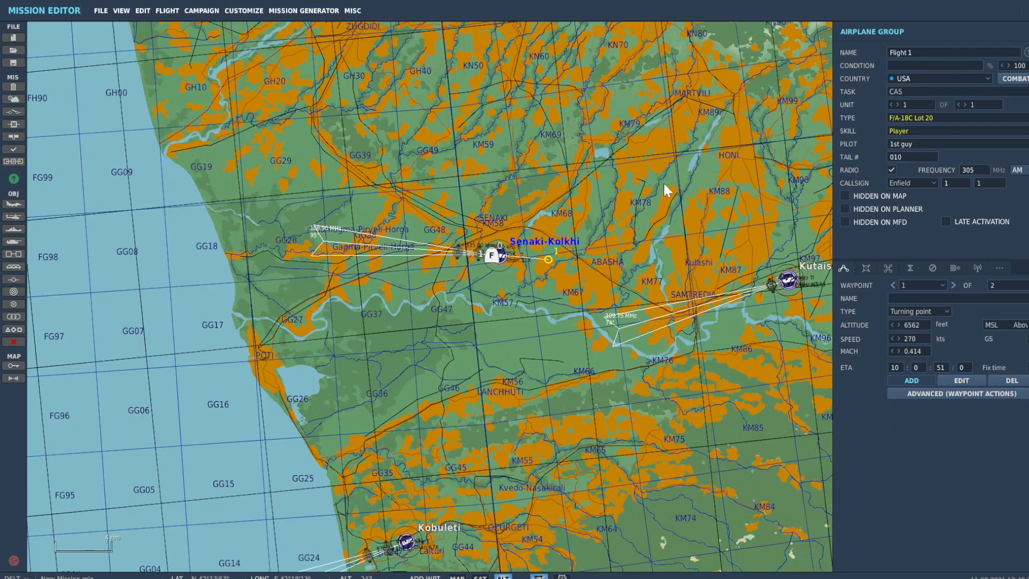
pyautogui.scroll(1, 687, 194)
pyautogui.click(689, 156)
# Add a third turning point to Flight 1's route at Kutaisi airfield
pyautogui.moveTo(823, 253); pyautogui.dragTo(665, 233, button='right')
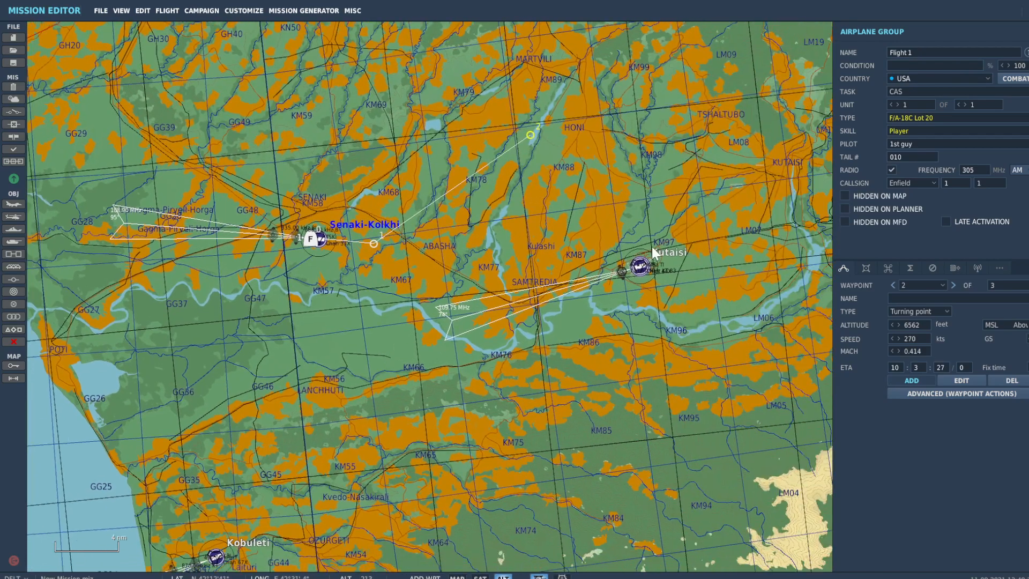
pyautogui.scroll(1, 665, 230)
pyautogui.click(644, 287)
pyautogui.scroll(2, 662, 265)
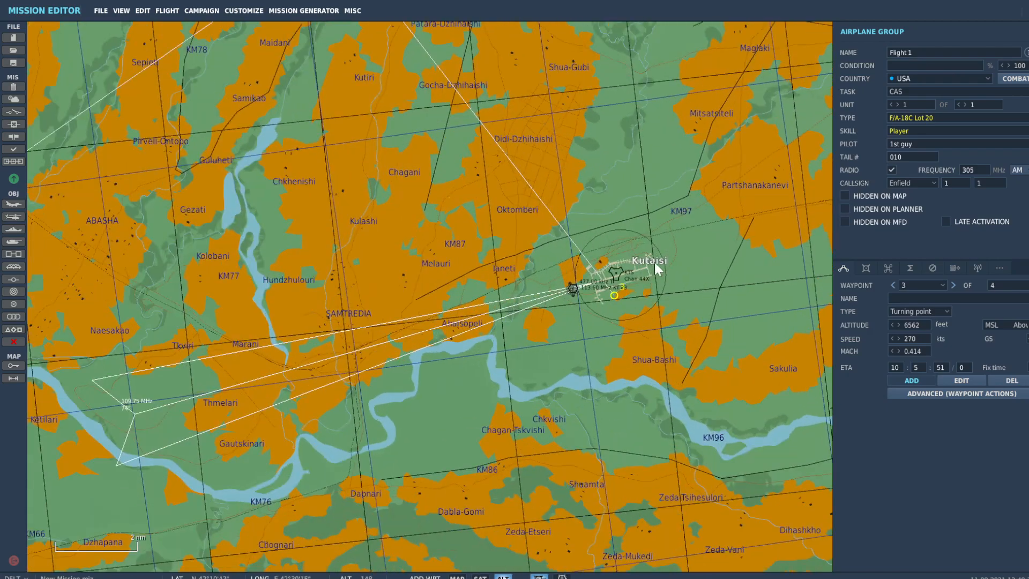
pyautogui.scroll(2, 654, 267)
pyautogui.scroll(-5, 607, 294)
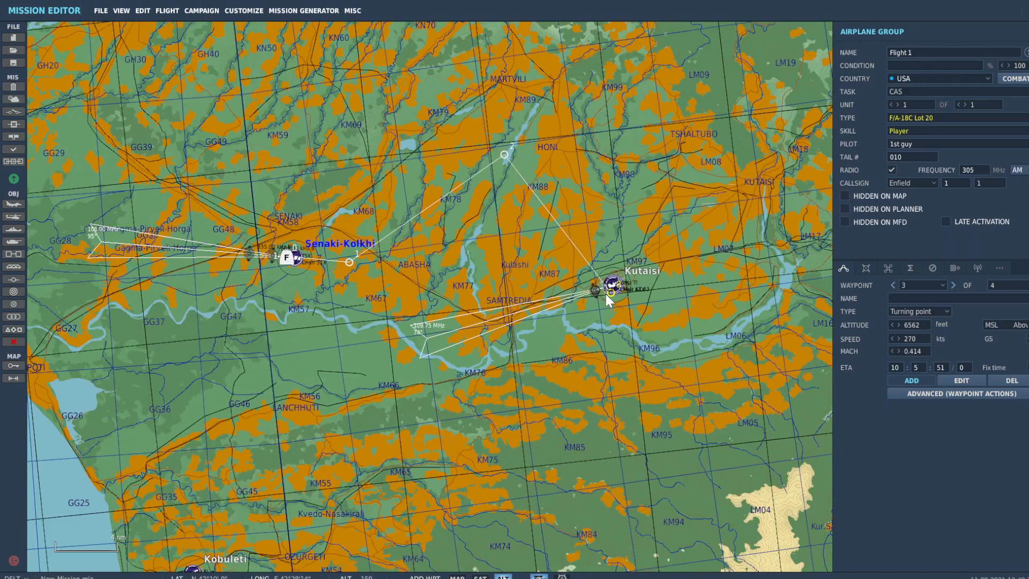
# Add three more turning points leading back west: near Gautskinari, at Sachochuo, and on the runway approach near Gagma-Pirveli-Horga
pyautogui.scroll(2, 538, 313)
pyautogui.click(508, 357)
pyautogui.scroll(1, 388, 322)
pyautogui.click(188, 308)
pyautogui.scroll(1, 227, 230)
pyautogui.click(226, 238)
# Add a final waypoint at Senaki-Kolkhi and set its type to Landing
pyautogui.click(464, 257)
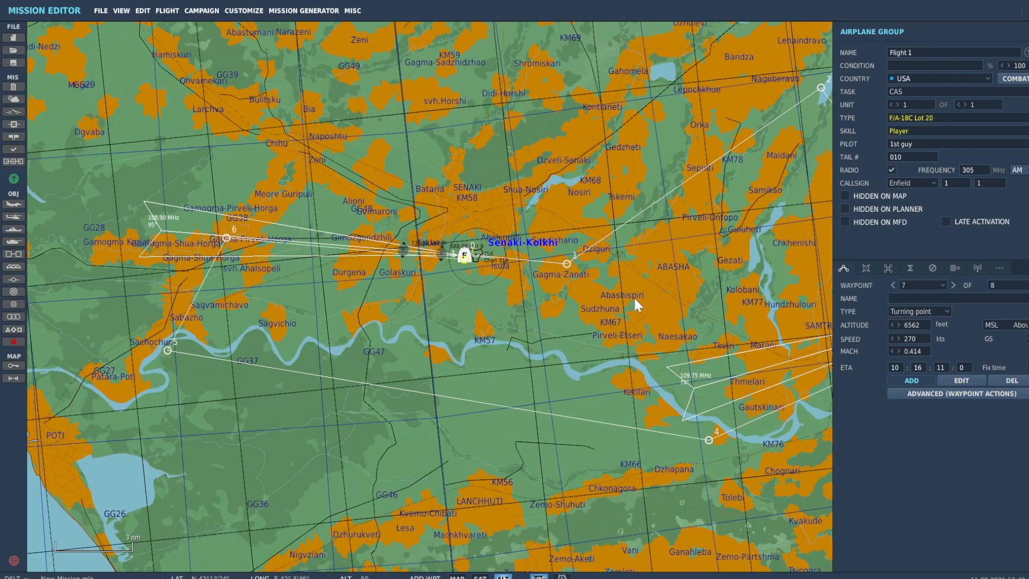
pyautogui.click(921, 311)
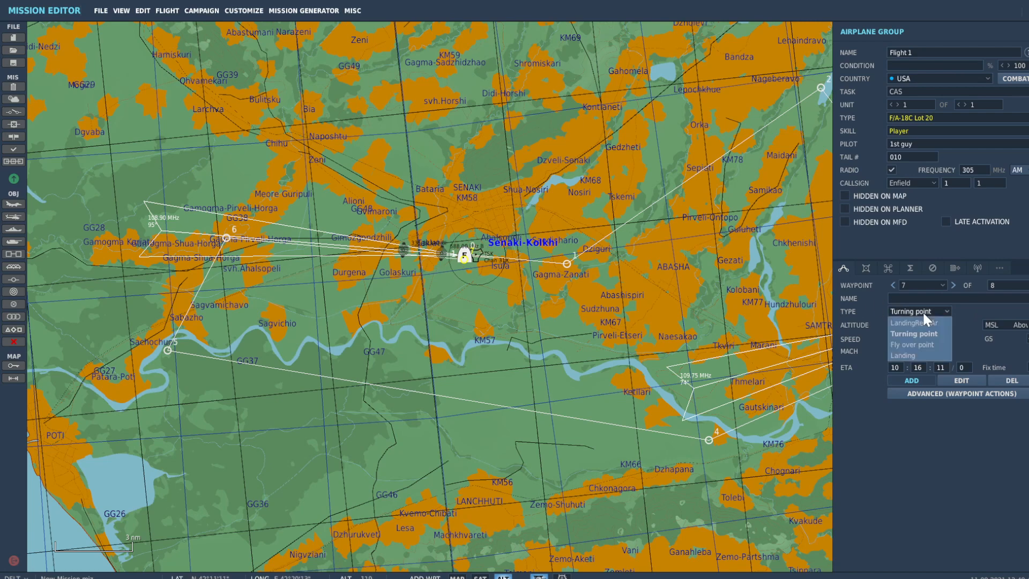
pyautogui.click(917, 353)
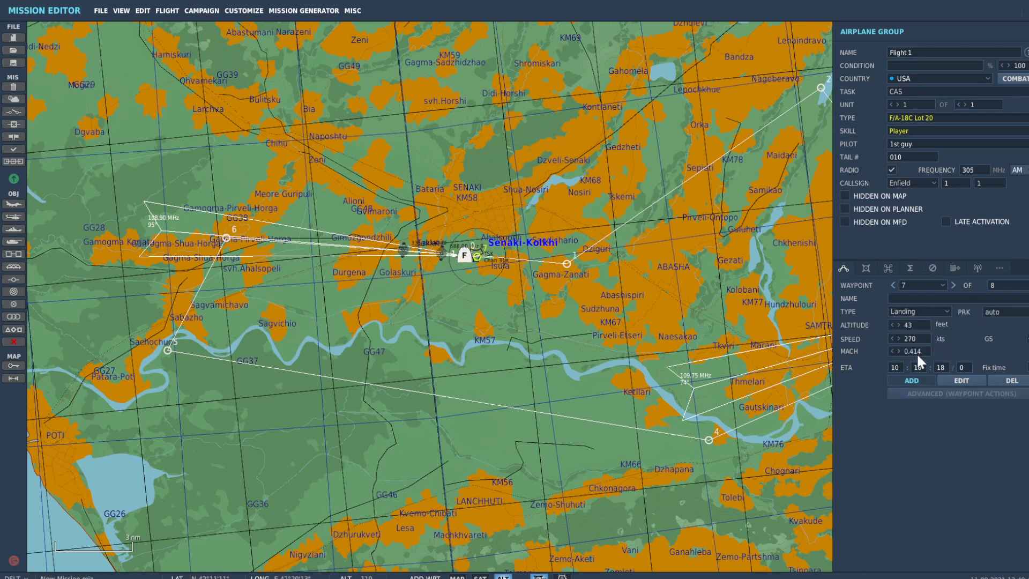
# Switch to editing waypoints and move waypoint 6 slightly west onto the Senaki-Kolkhi runway's approach centerline
pyautogui.click(967, 379)
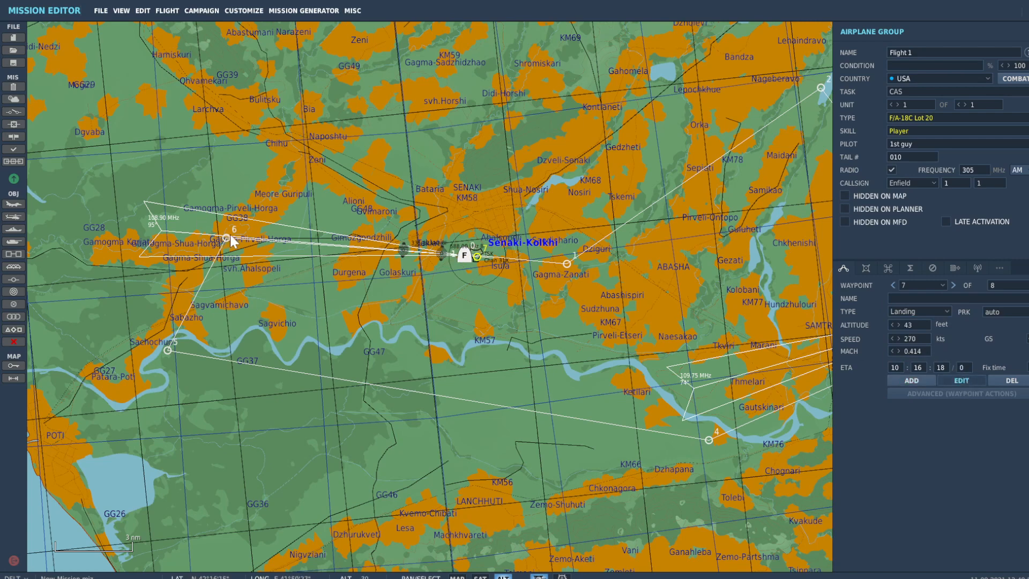
pyautogui.click(893, 285)
pyautogui.scroll(3, 245, 262)
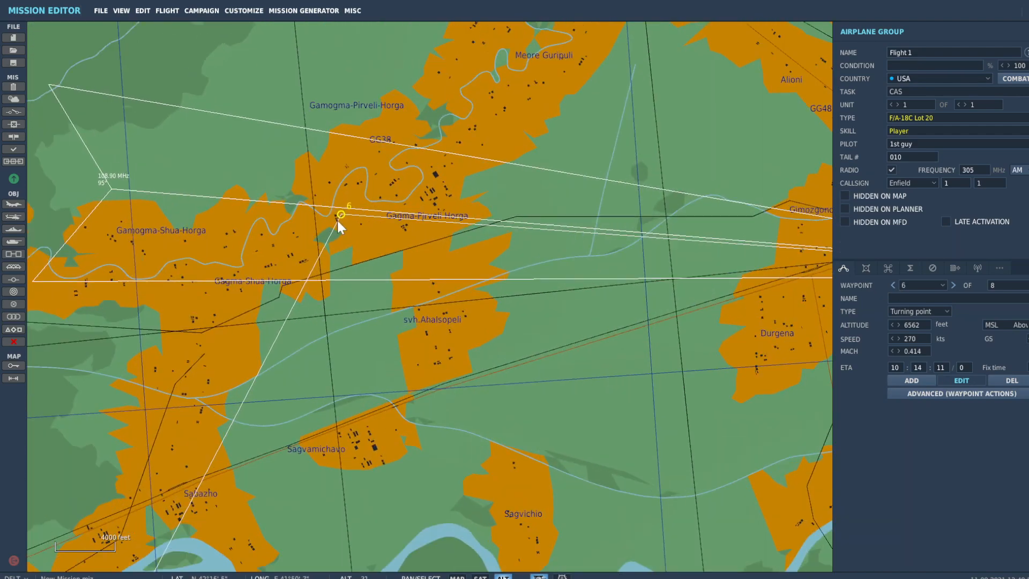
pyautogui.moveTo(339, 213); pyautogui.dragTo(301, 204)
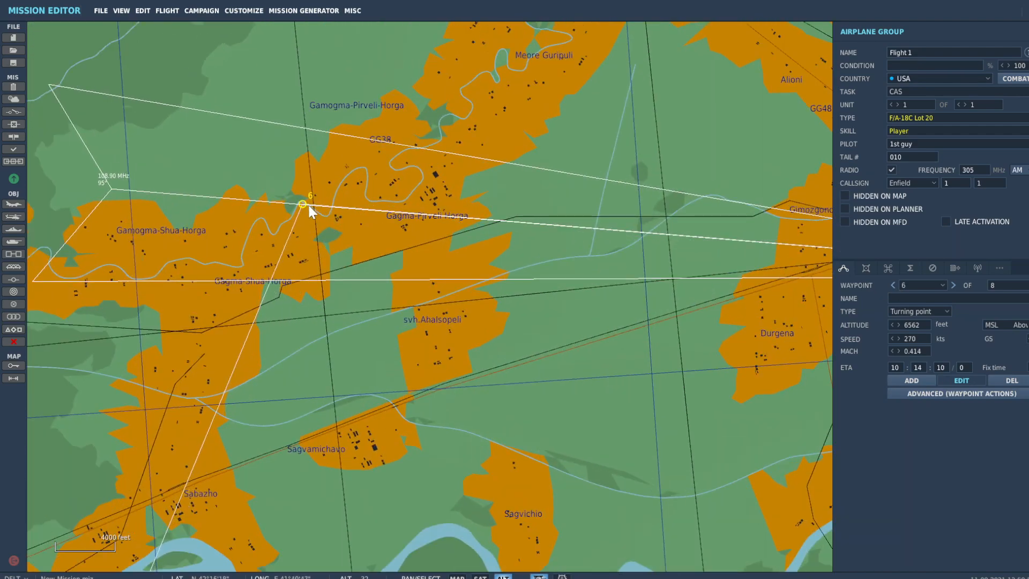
# Insert two extra turning points after waypoint 6, one near Gamogma-Pirveli-Horga and one near svh.Ahalsopeli
pyautogui.click(911, 378)
pyautogui.click(400, 123)
pyautogui.click(380, 315)
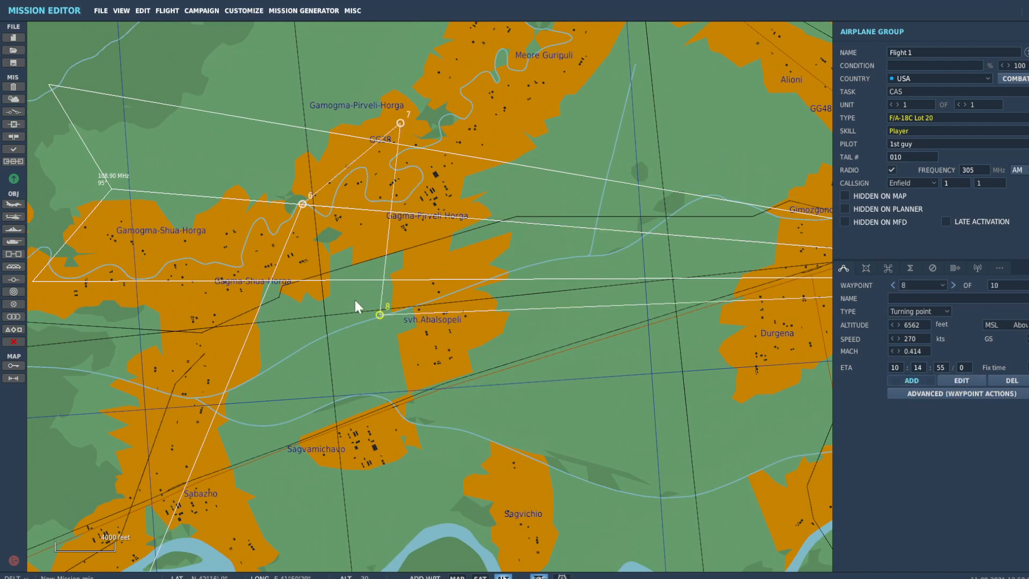
# Delete the two extra turning points inserted after waypoint 6 and return to editing waypoints
pyautogui.click(1010, 381)
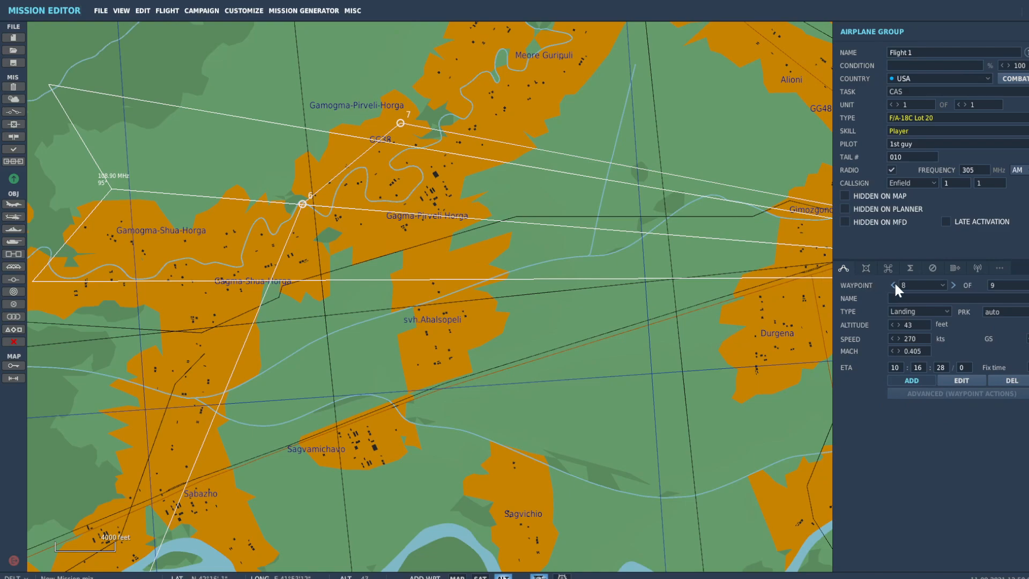
pyautogui.click(1011, 381)
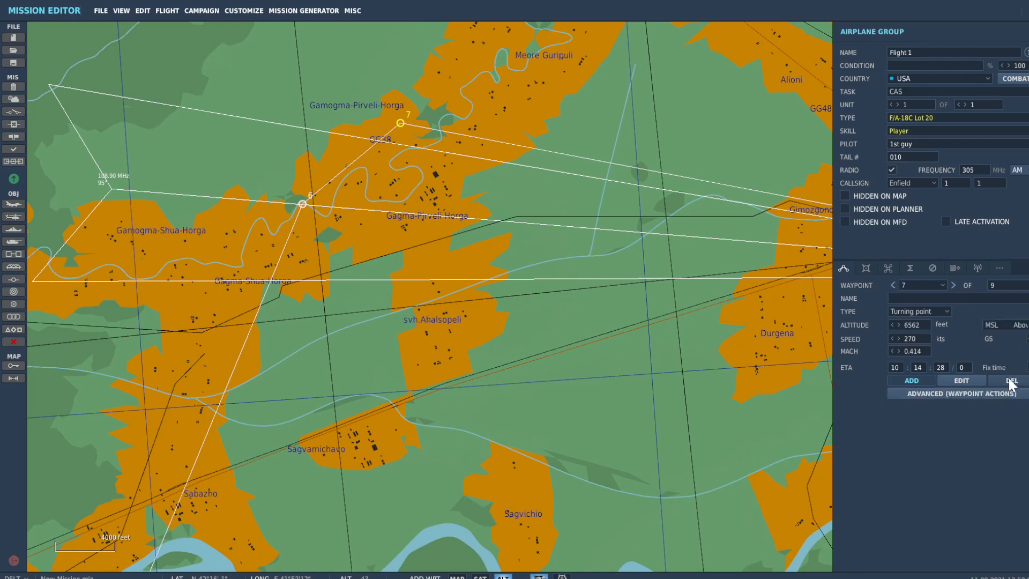
pyautogui.click(965, 378)
# Move waypoint 3 onto Kutaisi airfield, between the two long parallel strips near their western end
pyautogui.scroll(-5, 333, 242)
pyautogui.scroll(-4, 334, 242)
pyautogui.scroll(5, 673, 291)
pyautogui.scroll(-4, 471, 235)
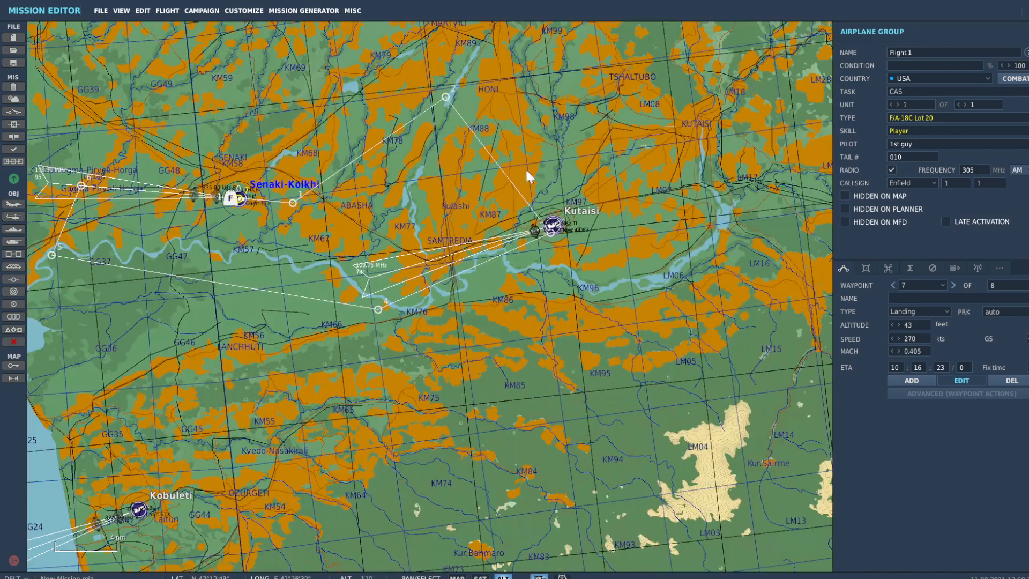
pyautogui.scroll(8, 552, 225)
pyautogui.moveTo(477, 225); pyautogui.dragTo(476, 145)
pyautogui.moveTo(476, 145); pyautogui.dragTo(483, 219, button='right')
pyautogui.moveTo(483, 219); pyautogui.dragTo(451, 253)
pyautogui.scroll(2, 452, 204)
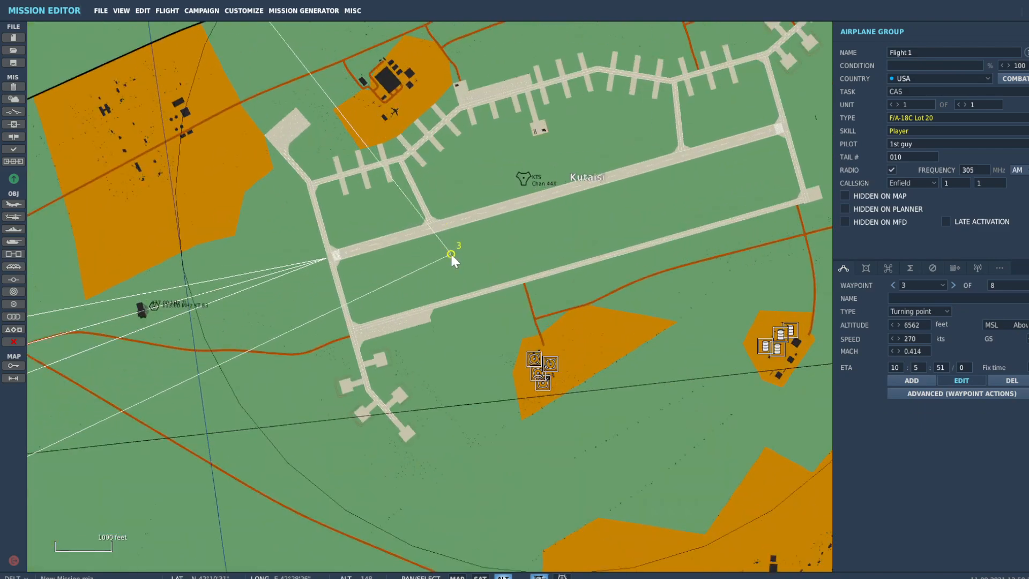
pyautogui.scroll(-4, 523, 203)
pyautogui.scroll(1, 447, 239)
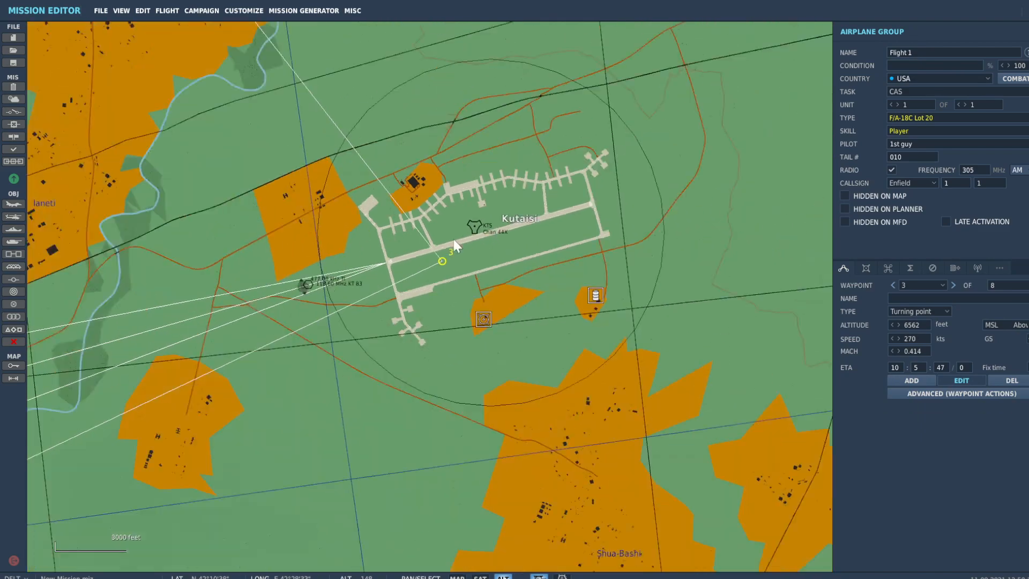
# Select waypoint 2 and move it southwest to Maidani, between Senaki-Kolkhi and Kutaisi
pyautogui.scroll(-5, 454, 241)
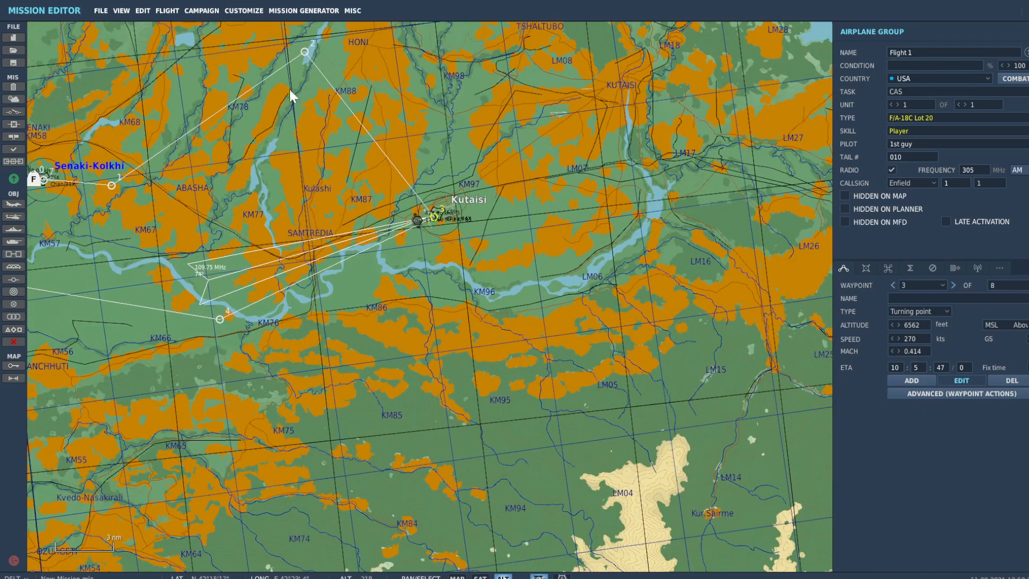
pyautogui.click(891, 285)
pyautogui.moveTo(241, 71); pyautogui.dragTo(420, 145)
pyautogui.scroll(2, 420, 144)
pyautogui.moveTo(508, 123); pyautogui.dragTo(488, 194)
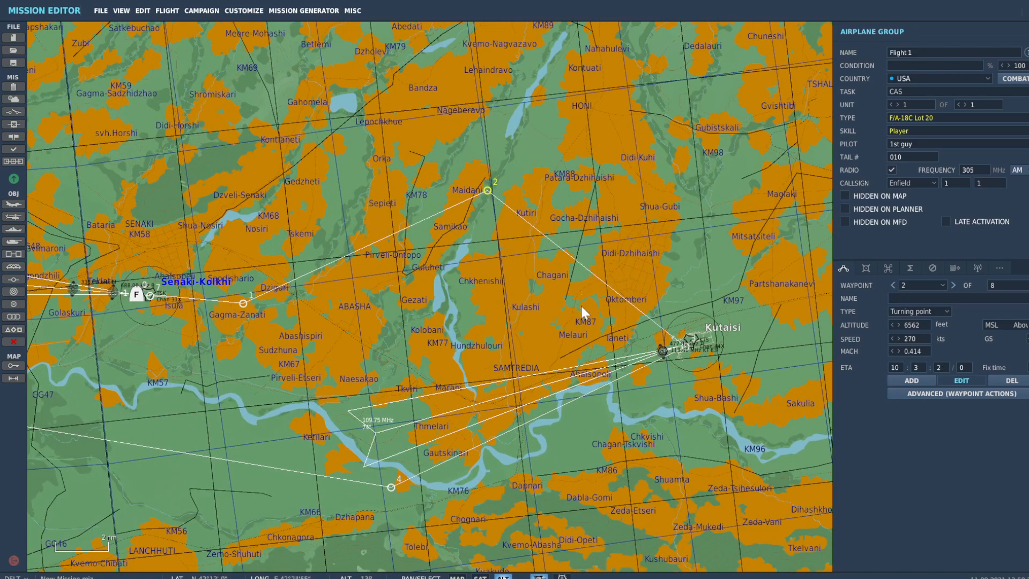
pyautogui.scroll(5, 615, 322)
pyautogui.scroll(2, 539, 223)
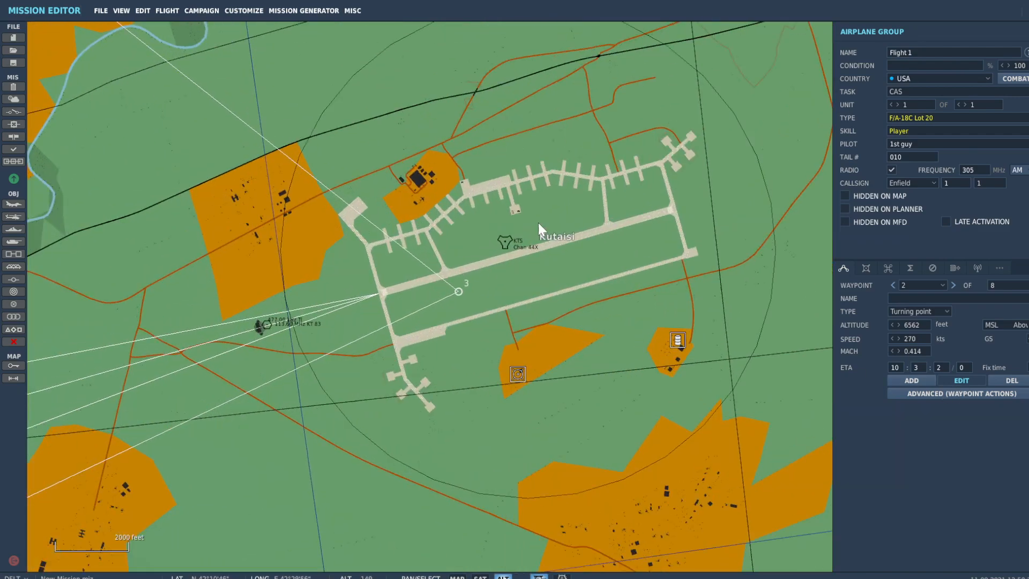
# Set the coalition of Kutaisi airfield to Red
pyautogui.click(532, 224)
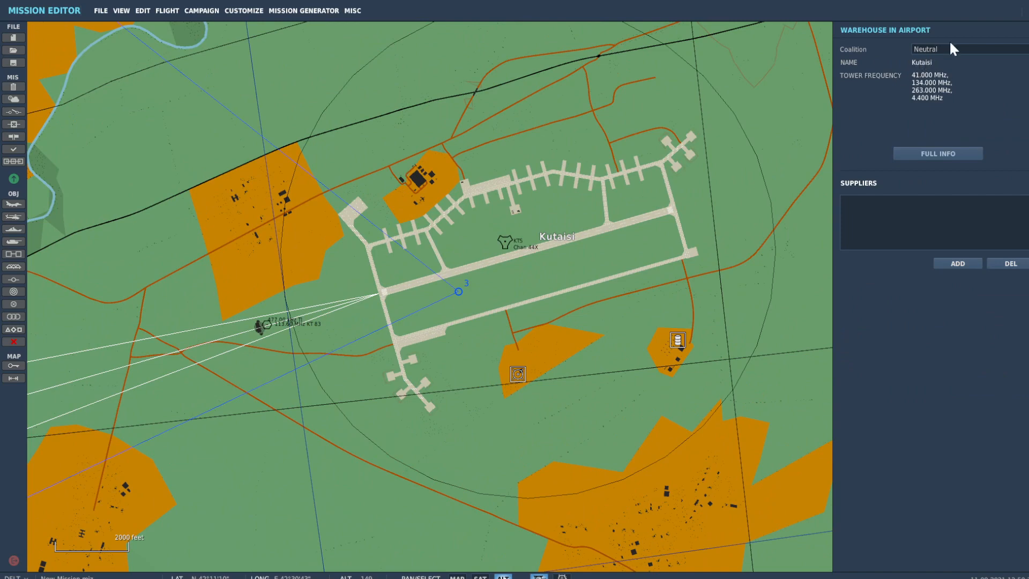
pyautogui.click(932, 48)
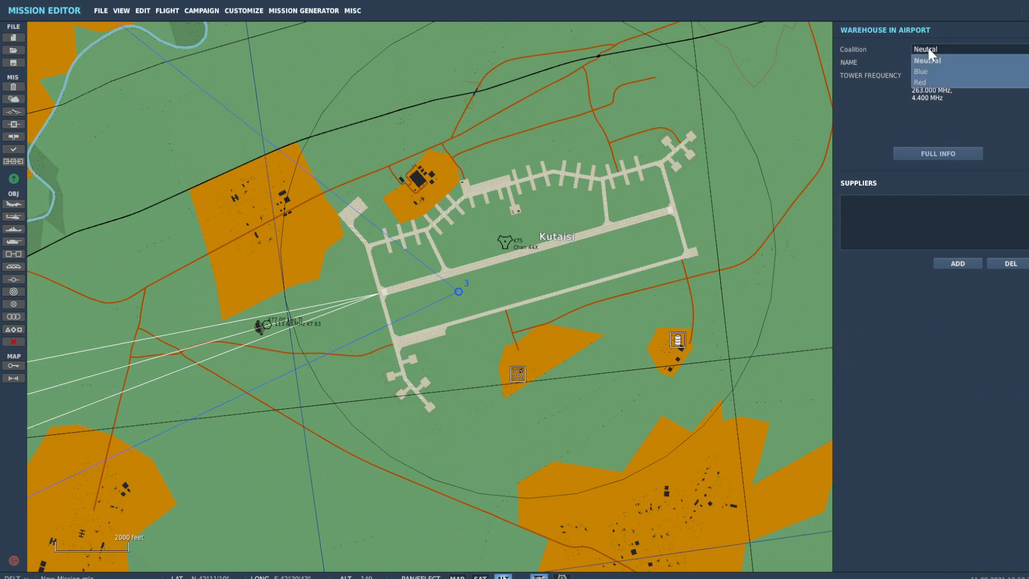
pyautogui.click(931, 78)
pyautogui.scroll(3, 478, 201)
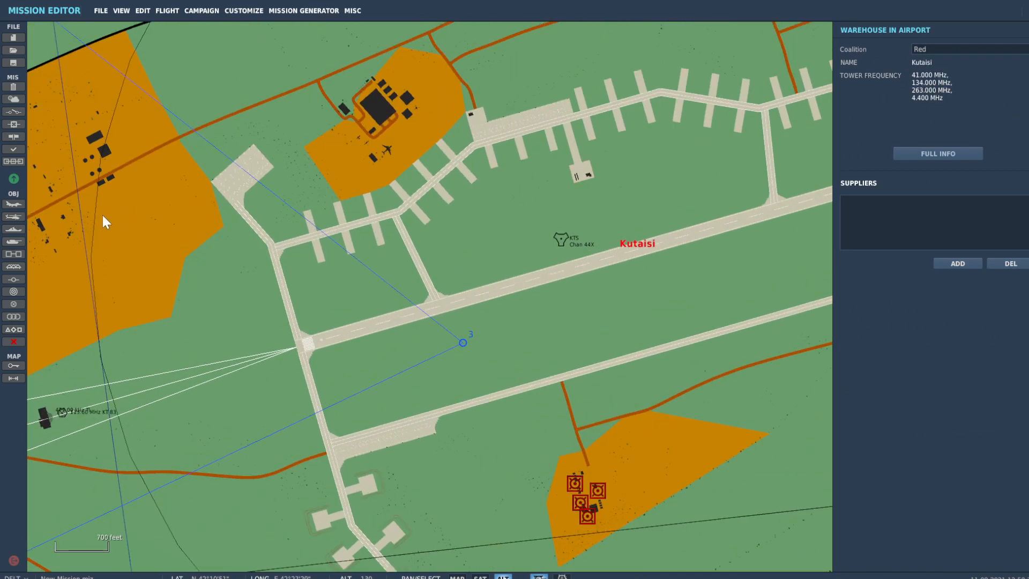
pyautogui.scroll(-3, 456, 221)
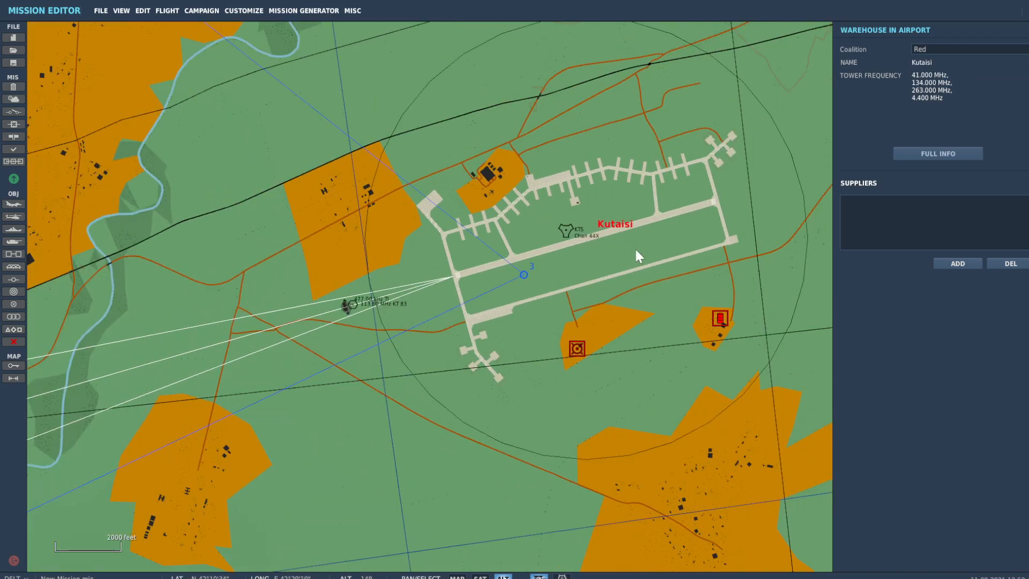
# Place a new ground vehicle group on the grass between Kutaisi's two long parallel strips, east of the airfield label
pyautogui.scroll(3, 633, 246)
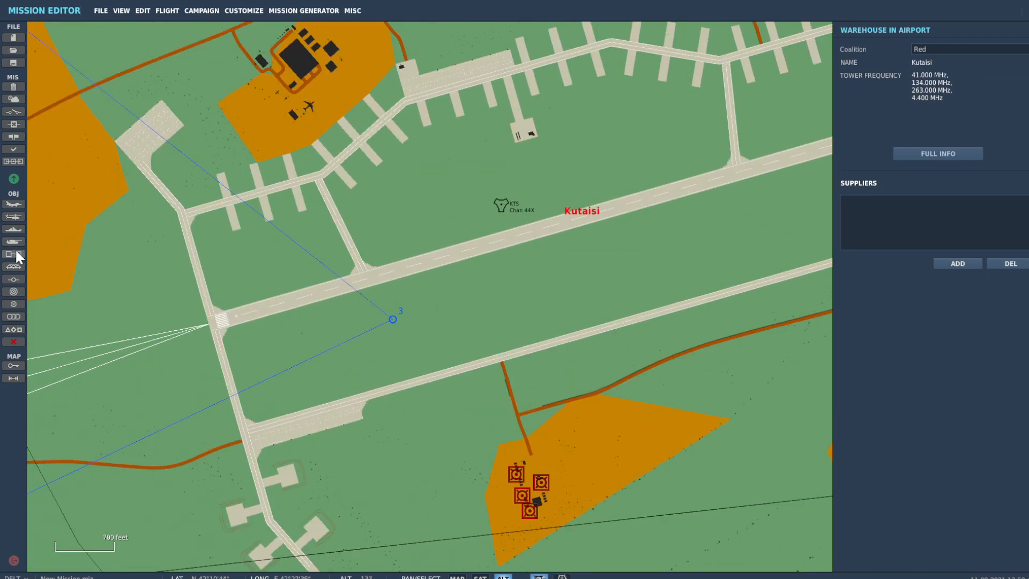
pyautogui.click(13, 241)
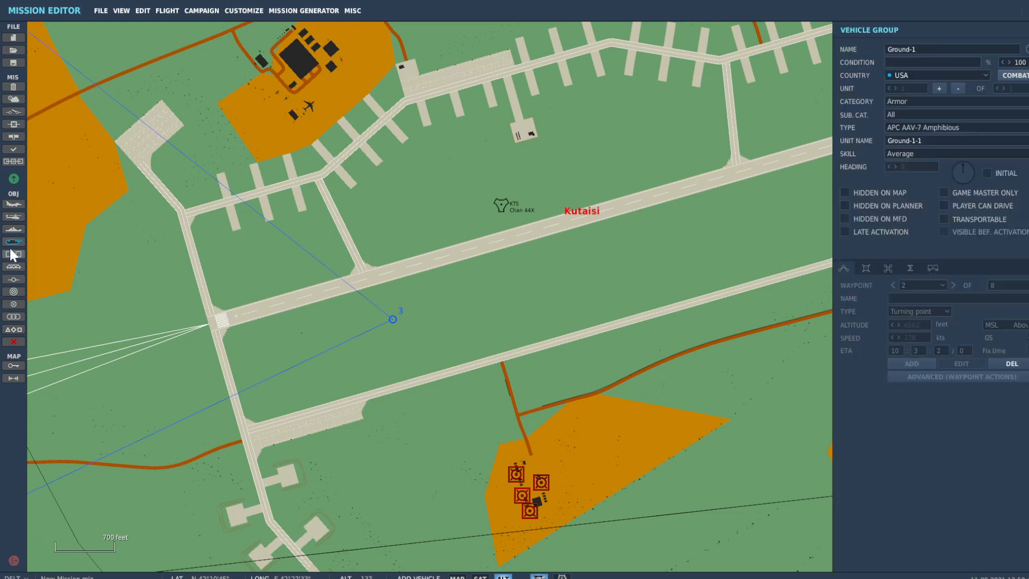
pyautogui.click(686, 240)
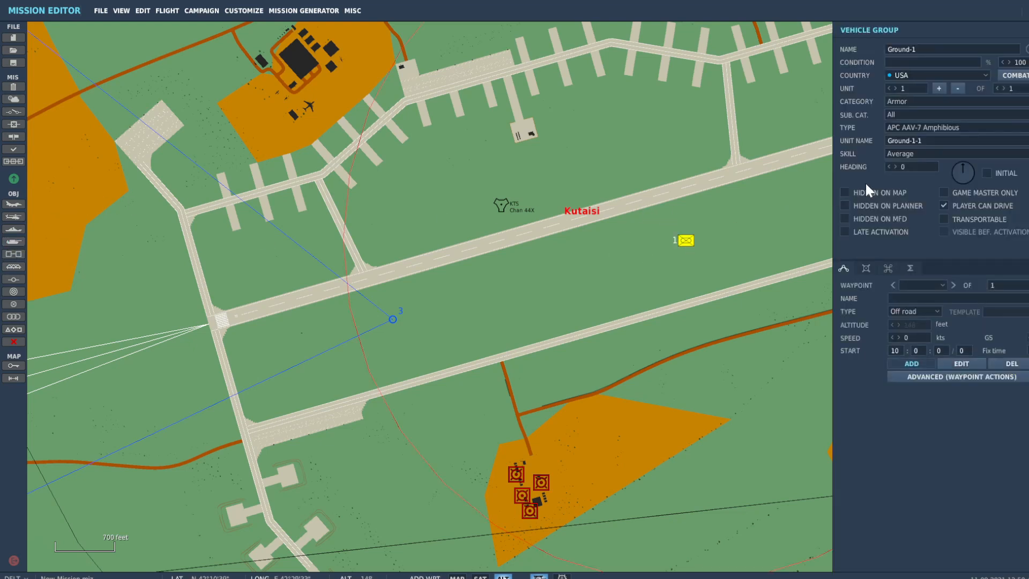
pyautogui.click(964, 365)
pyautogui.click(530, 437)
pyautogui.scroll(-3, 530, 437)
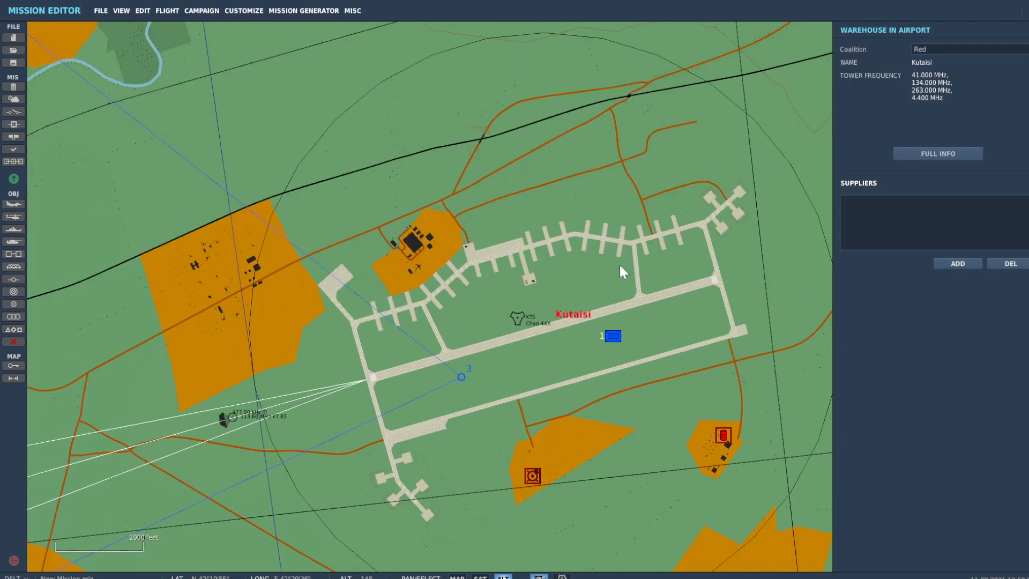
# Reselect the vehicle group between the Kutaisi strips and set its country to Russia
pyautogui.click(612, 337)
pyautogui.scroll(4, 610, 353)
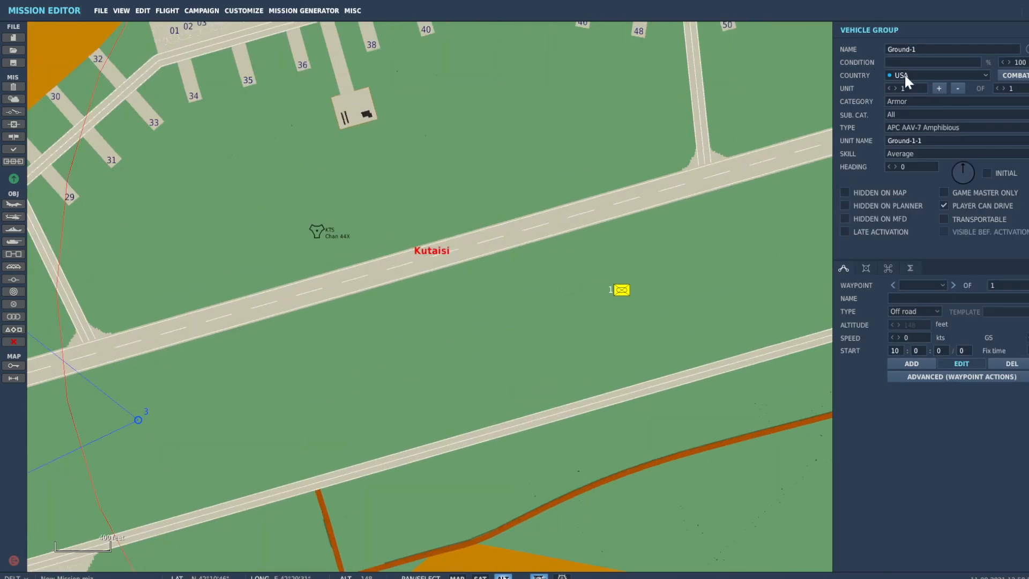
pyautogui.click(909, 81)
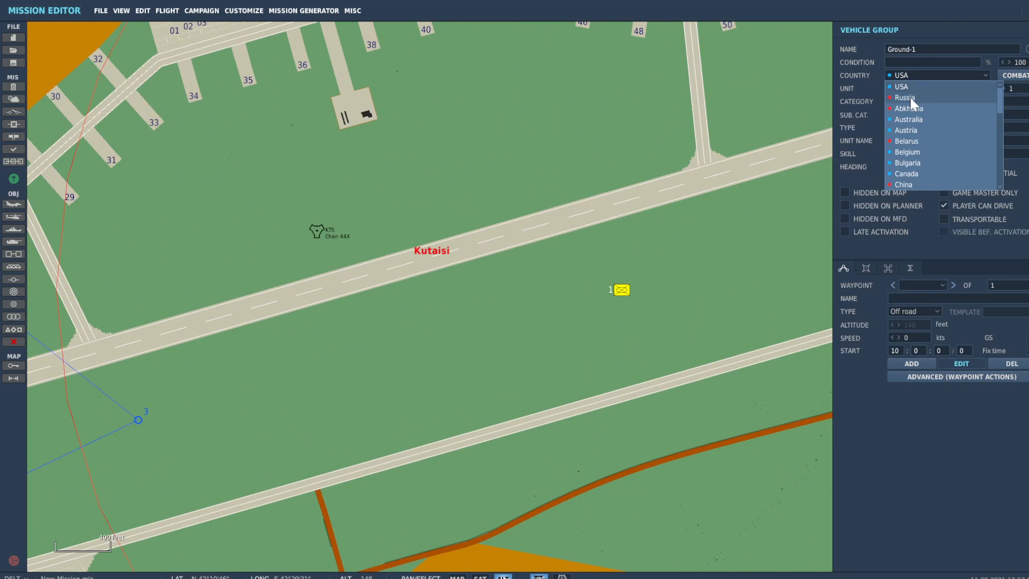
pyautogui.click(905, 98)
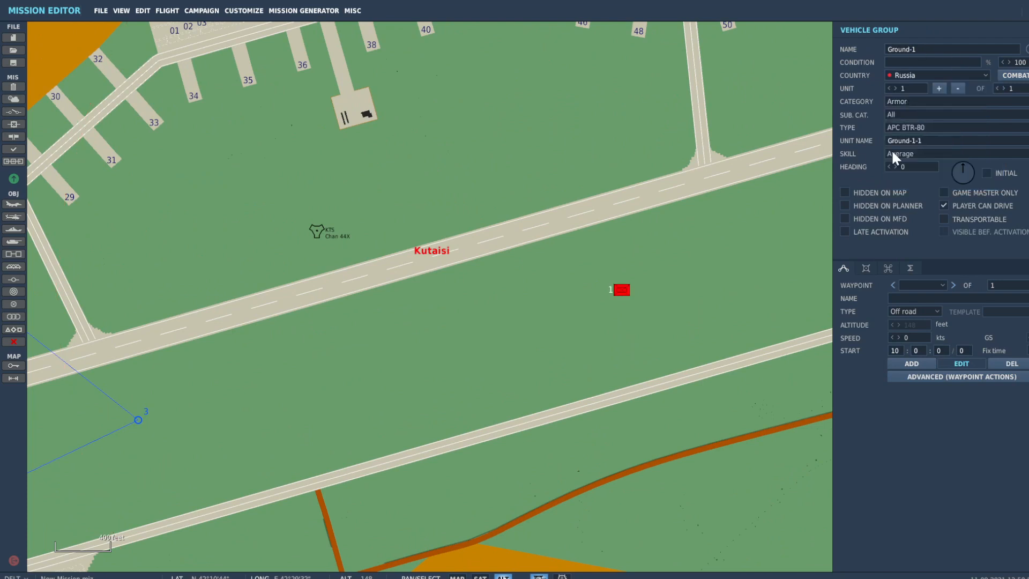
# Change the vehicle group to the Artillery category with type MLRS 9A52 Smerch CM 300mm, inspecting its 3D model
pyautogui.click(905, 102)
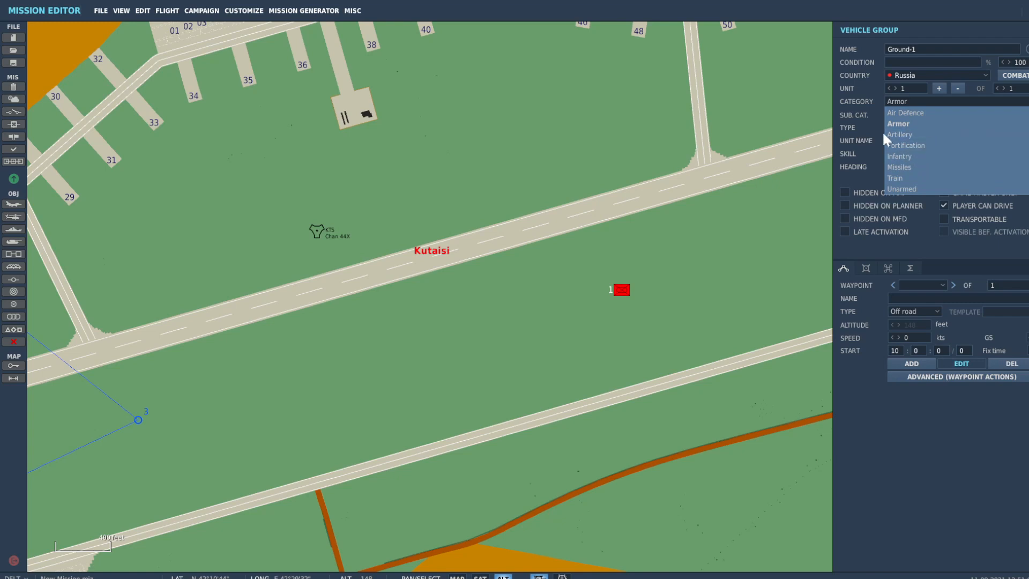
pyautogui.click(915, 132)
pyautogui.click(866, 268)
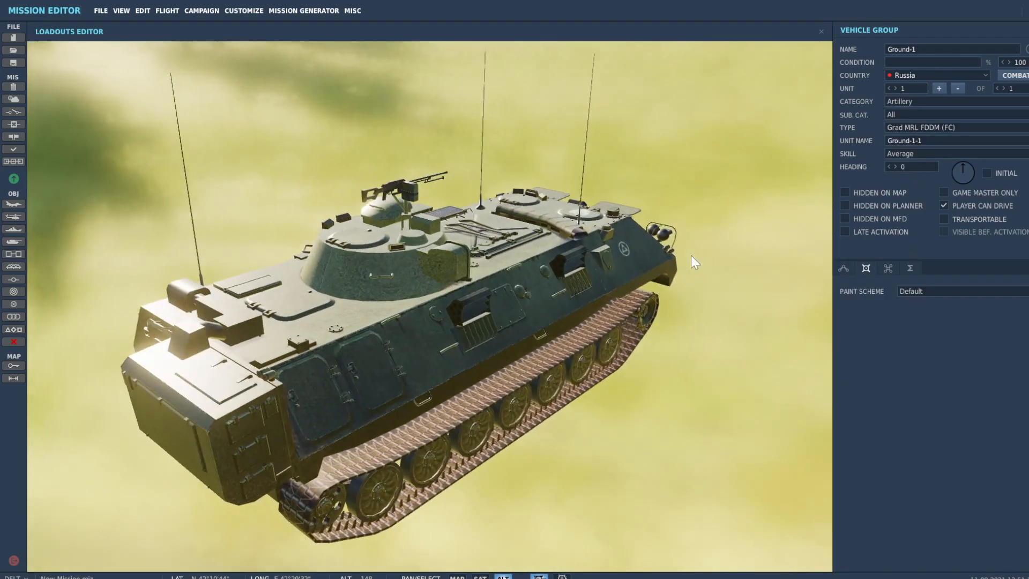
pyautogui.moveTo(691, 262); pyautogui.dragTo(270, 244)
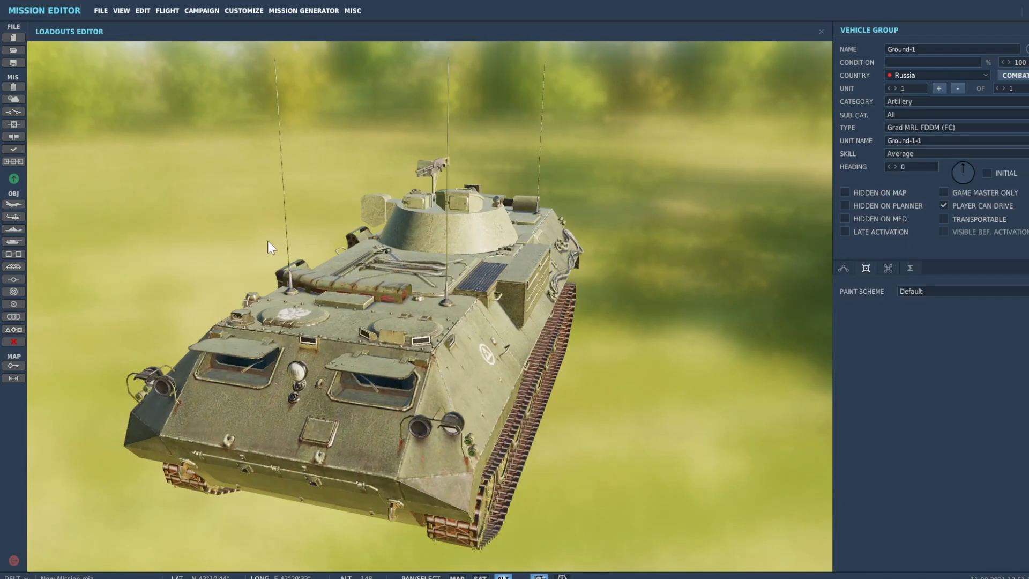
pyautogui.click(936, 129)
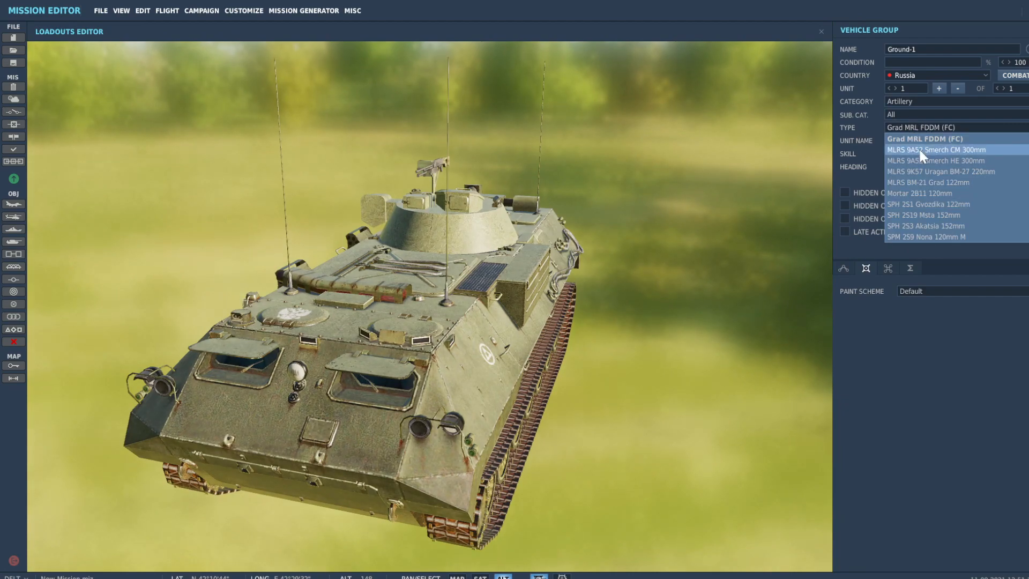
pyautogui.click(918, 149)
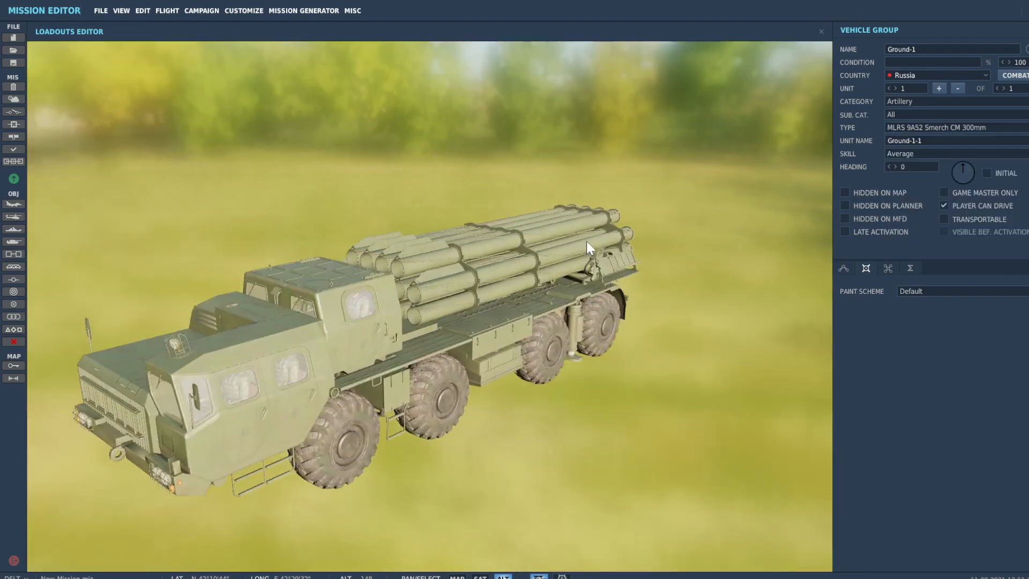
pyautogui.moveTo(588, 247); pyautogui.dragTo(529, 244)
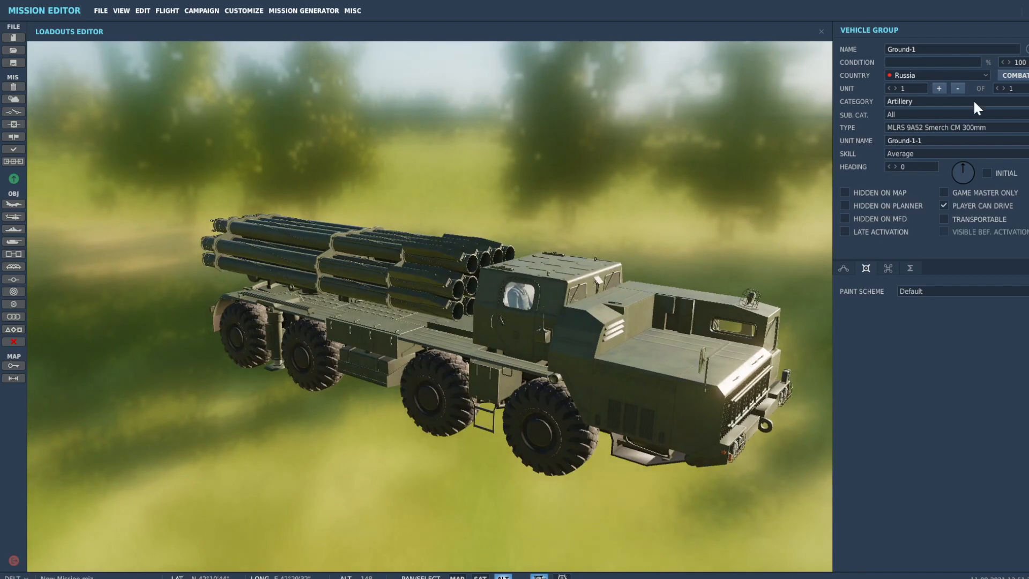
# Increase the Smerch group to three units and move it slightly west between the Kutaisi strips
pyautogui.click(1003, 88)
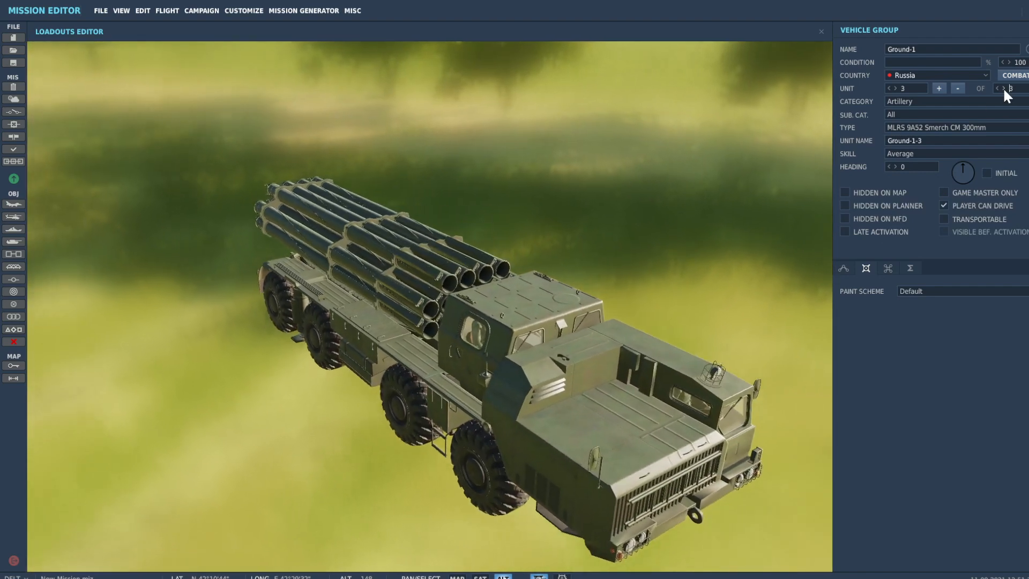
pyautogui.click(1002, 86)
pyautogui.click(843, 267)
pyautogui.scroll(-1, 563, 276)
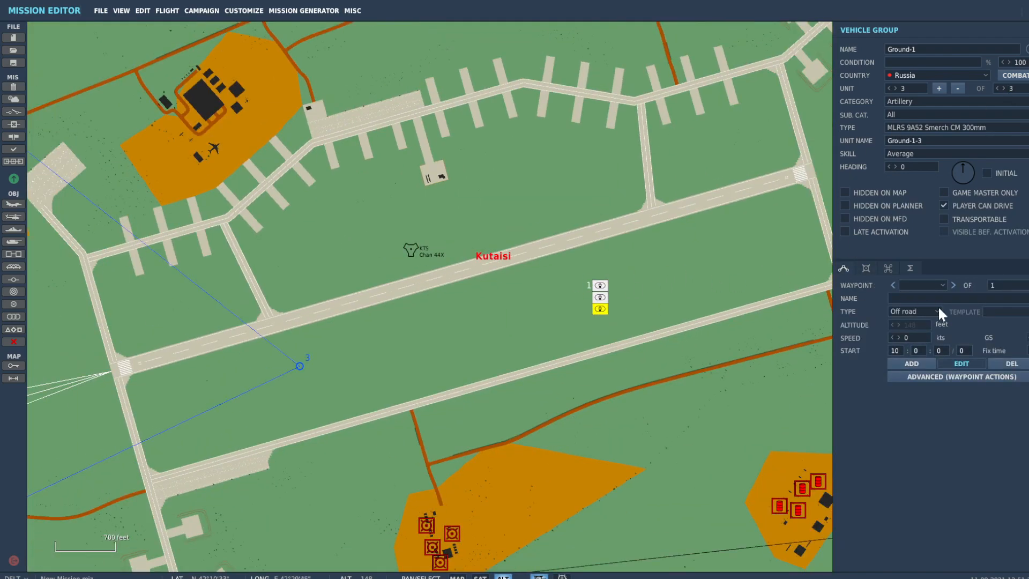
pyautogui.scroll(1, 610, 299)
pyautogui.moveTo(594, 281); pyautogui.dragTo(533, 291)
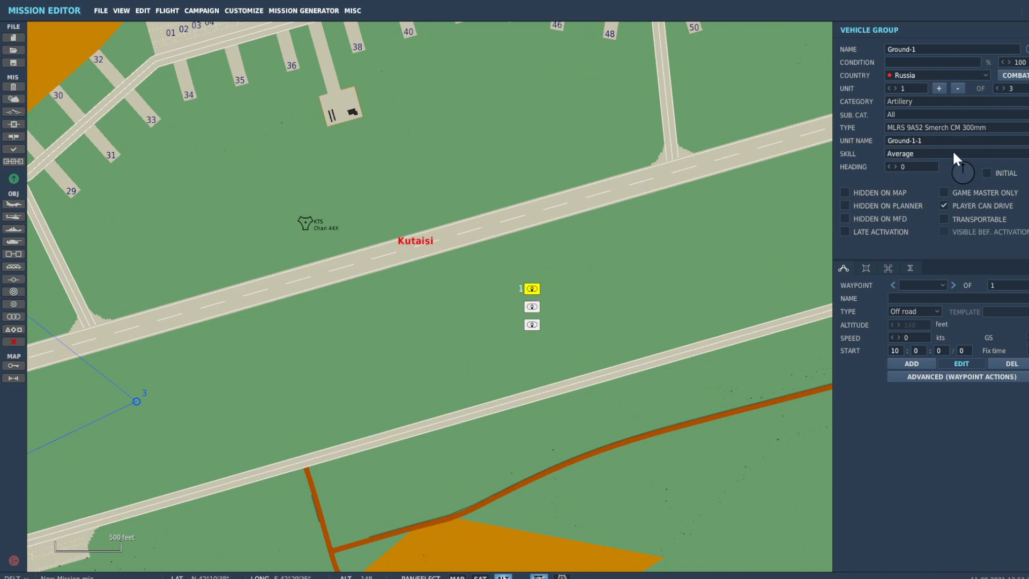
# Move the player flight's waypoint 3 onto the middle Smerch launcher at Kutaisi
pyautogui.scroll(-2, 536, 277)
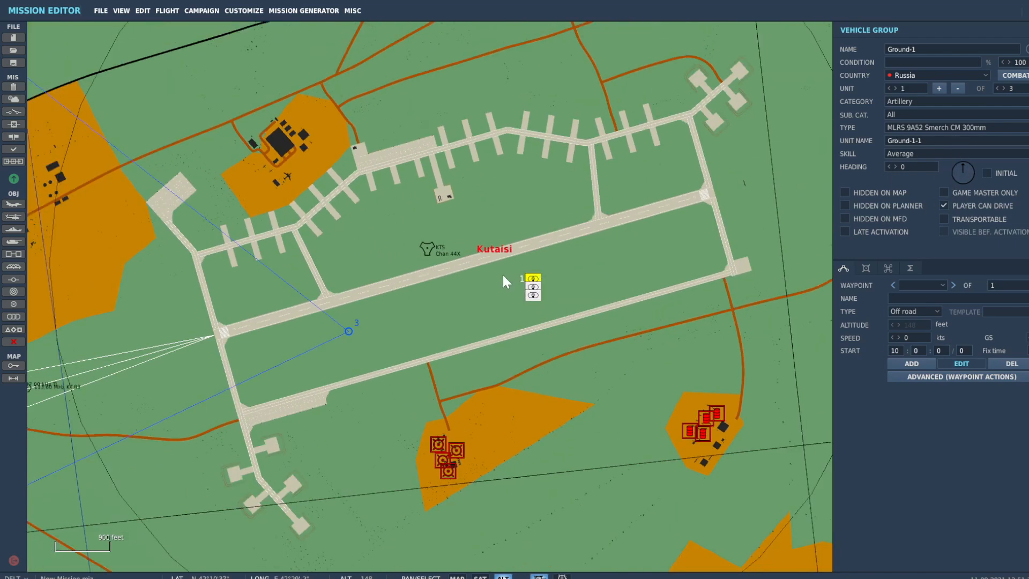
pyautogui.scroll(-1, 546, 252)
pyautogui.scroll(2, 547, 255)
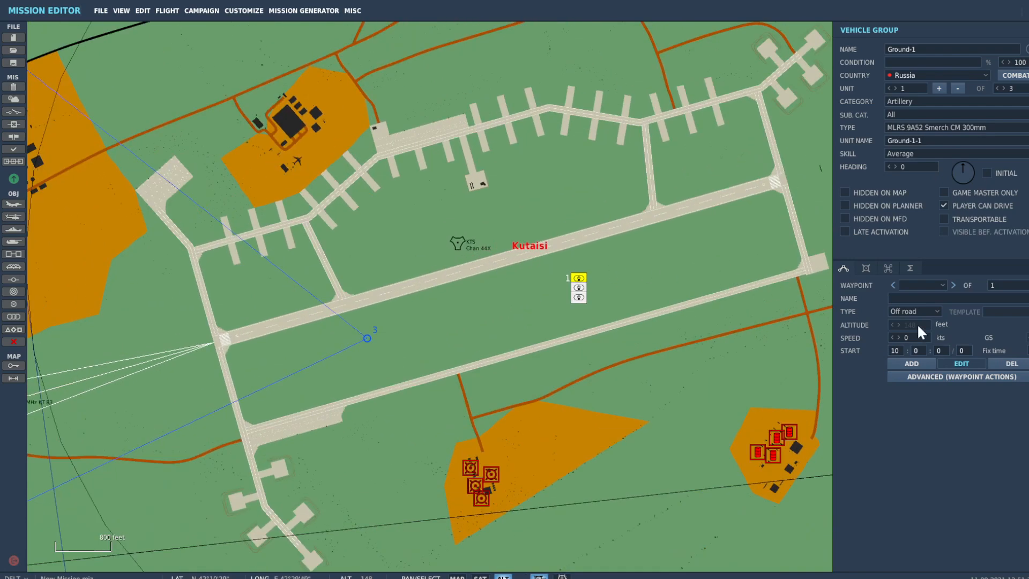
pyautogui.scroll(1, 570, 261)
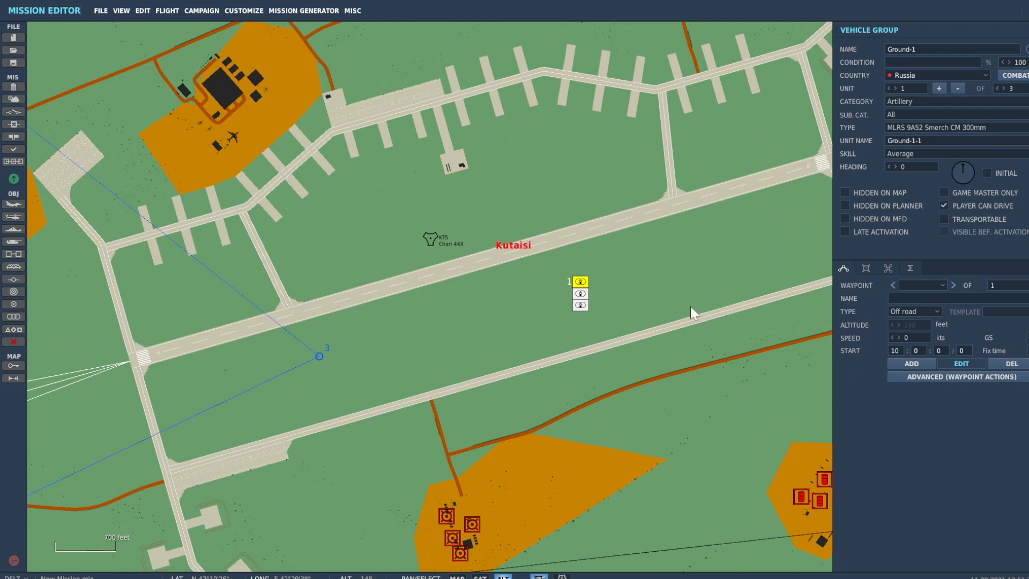
pyautogui.click(453, 302)
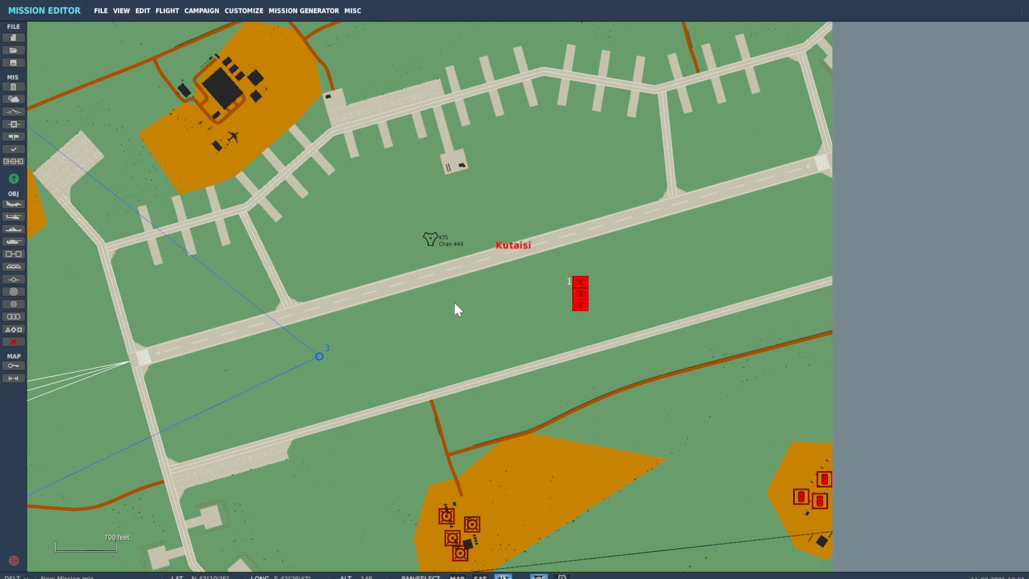
pyautogui.moveTo(317, 356); pyautogui.dragTo(601, 263)
pyautogui.scroll(5, 390, 346)
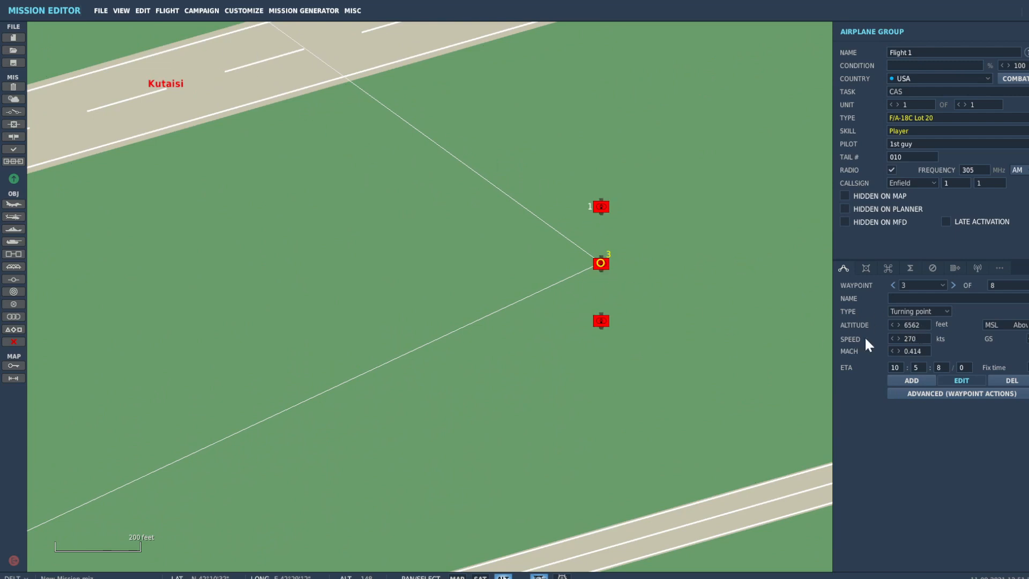
# Drop waypoint 3 to ground level by entering an altitude of 0 feet, and check its placement on the middle launcher
pyautogui.click(921, 325)
pyautogui.moveTo(921, 325); pyautogui.dragTo(882, 320)
pyautogui.write('0')
pyautogui.click(920, 338)
pyautogui.scroll(5, 600, 263)
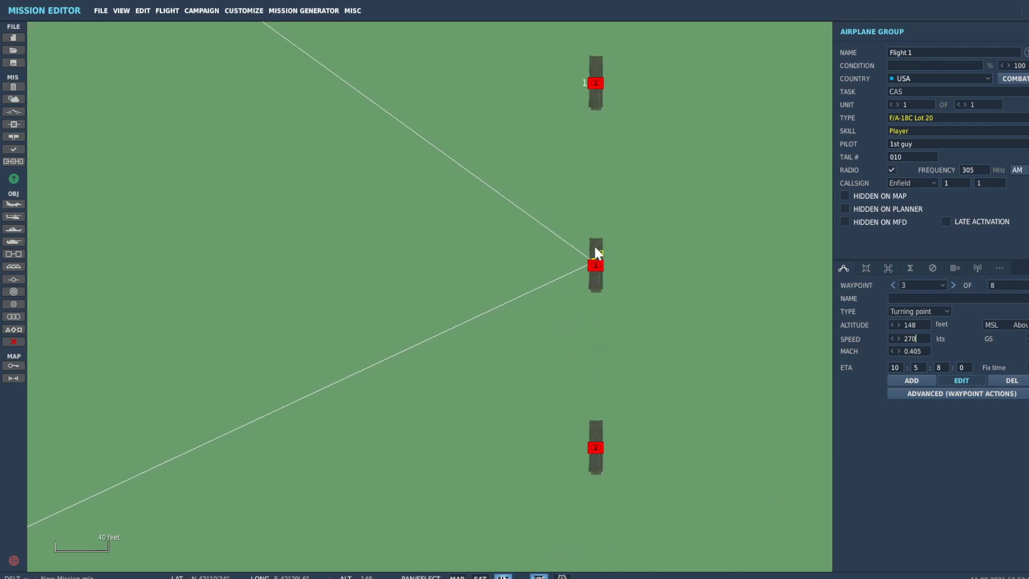
pyautogui.scroll(2, 596, 251)
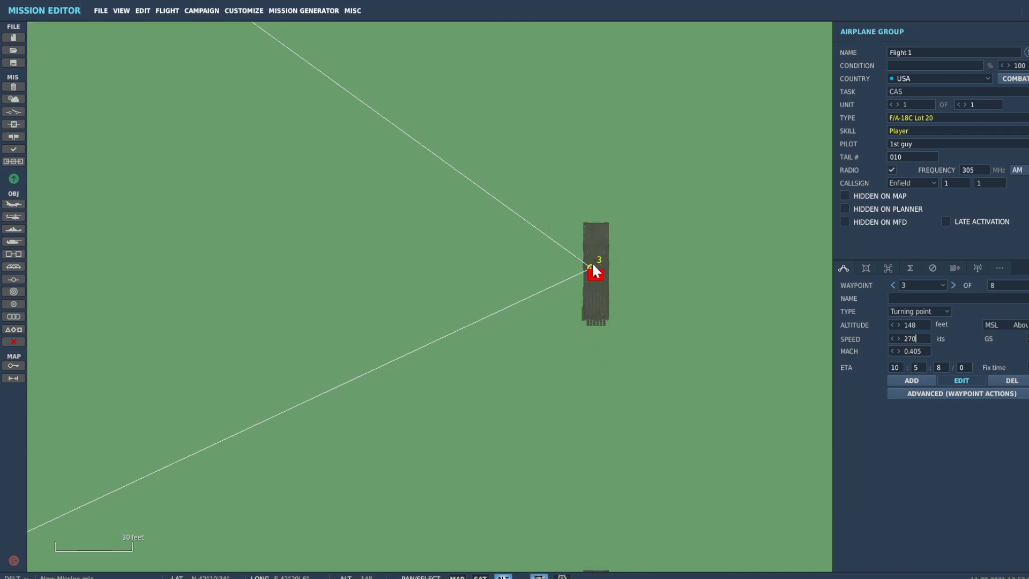
pyautogui.scroll(-1, 584, 262)
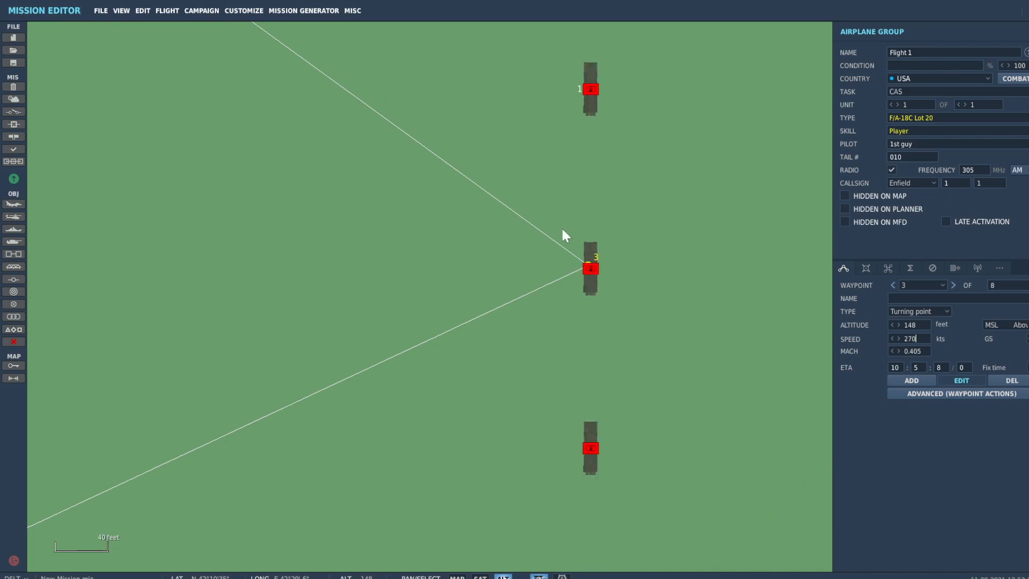
# Place a second ground vehicle group between the Kutaisi strips, northeast of the Smerch launchers
pyautogui.scroll(-10, 565, 253)
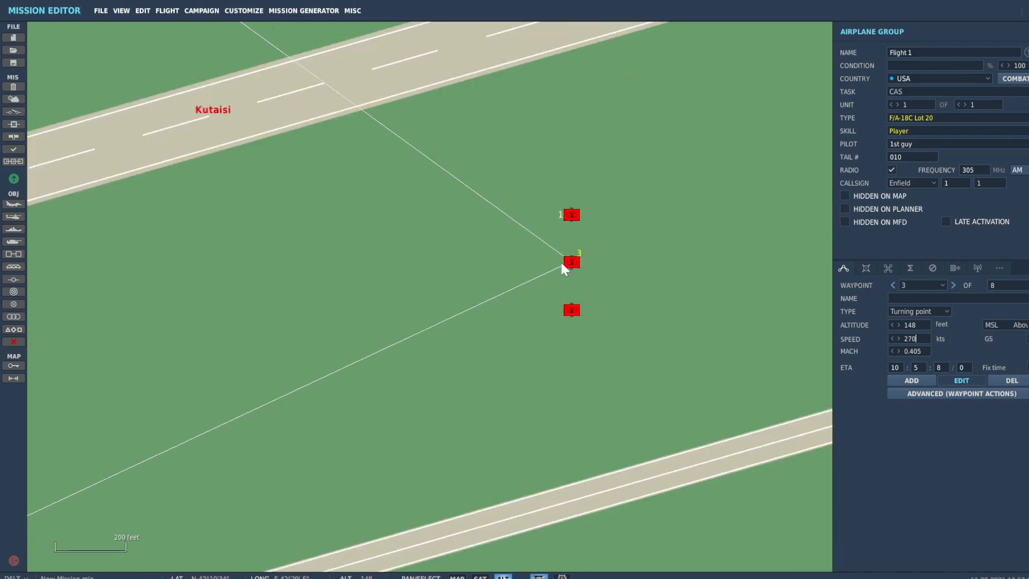
pyautogui.scroll(-4, 468, 237)
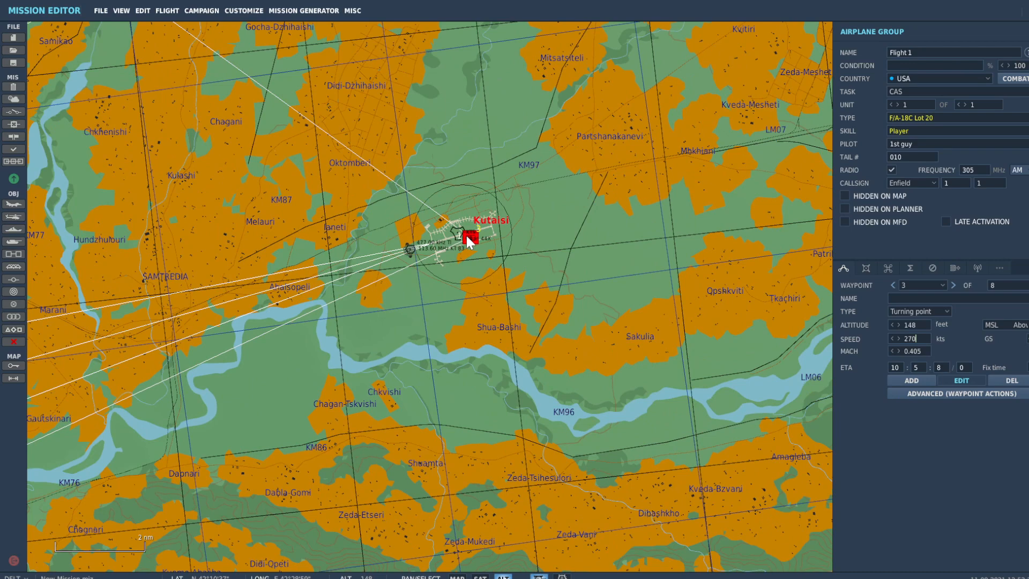
pyautogui.scroll(4, 482, 236)
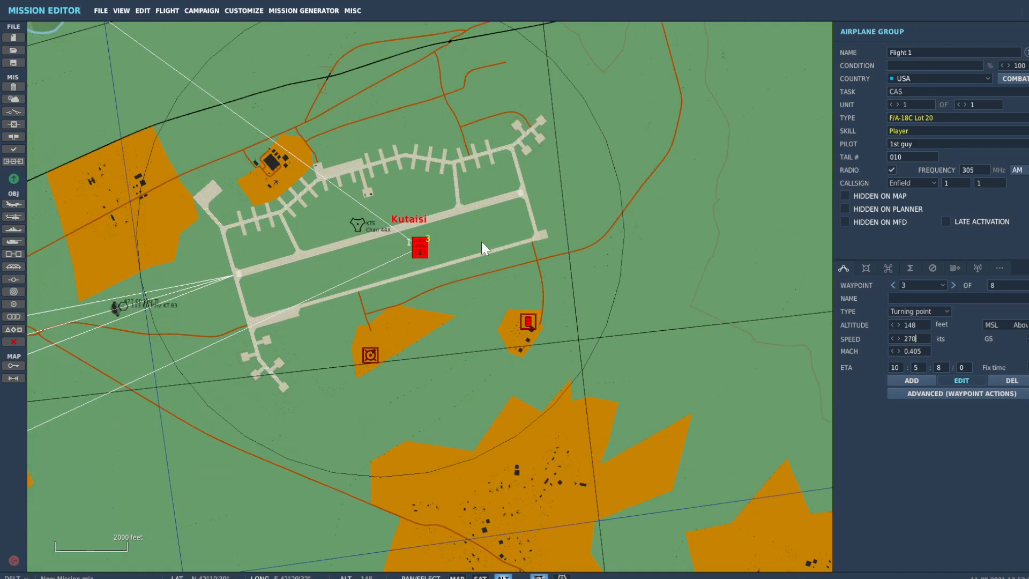
pyautogui.scroll(3, 486, 249)
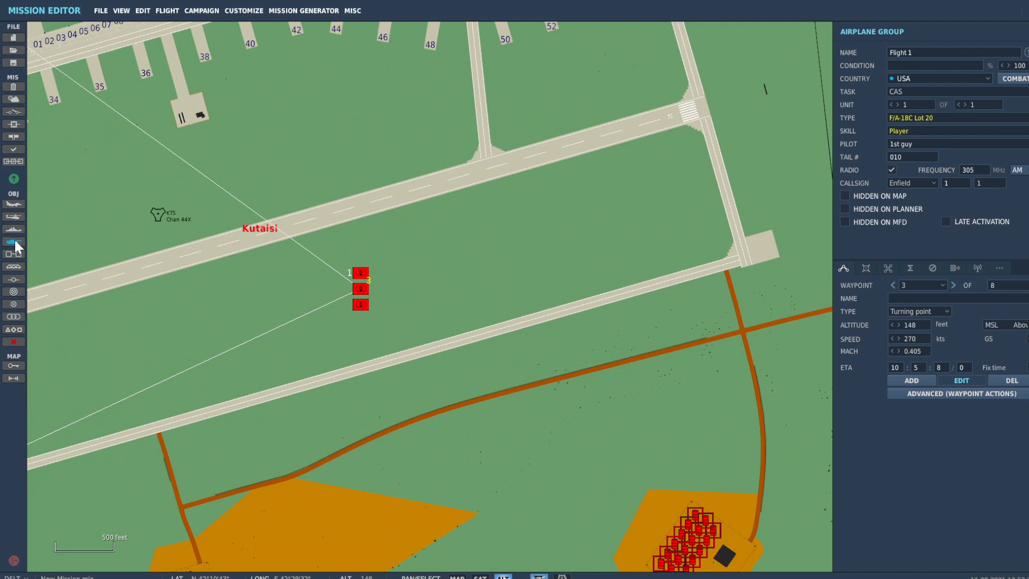
pyautogui.click(15, 242)
pyautogui.click(546, 239)
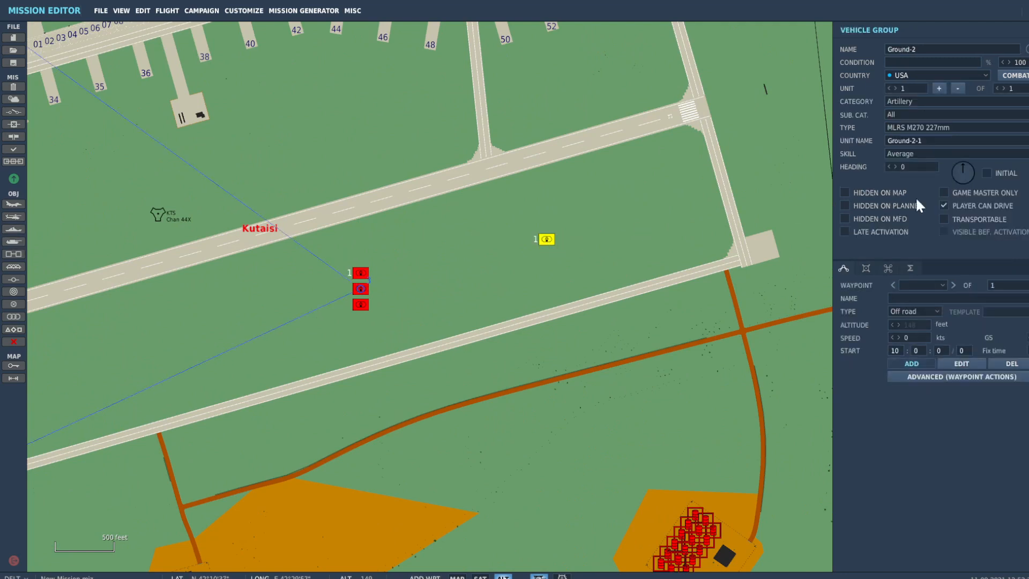
# Set the second vehicle group's country to Russia and its category to Armor
pyautogui.click(906, 77)
pyautogui.click(911, 92)
pyautogui.click(908, 100)
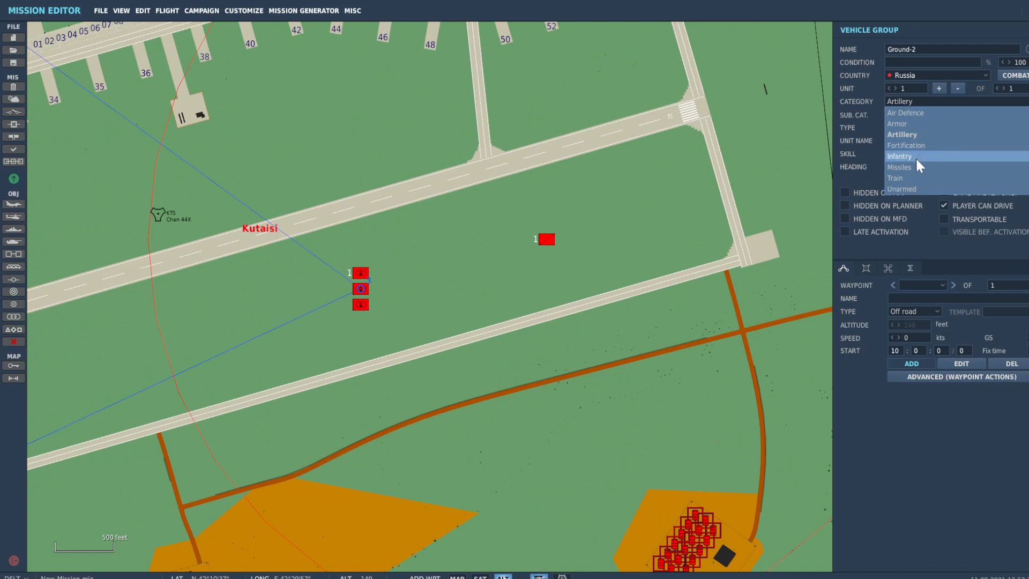
pyautogui.click(909, 124)
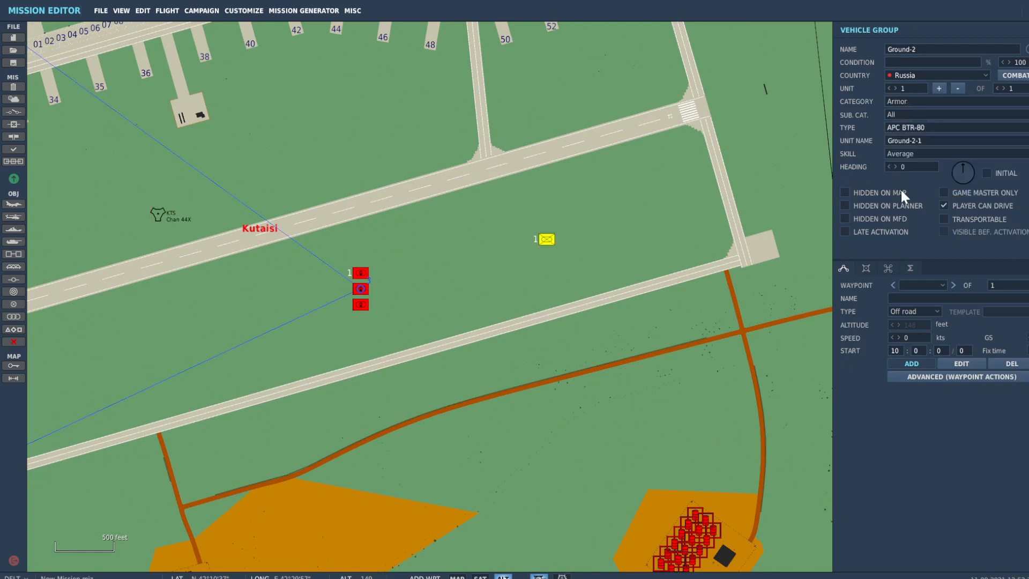
# Browse the armor models in the vehicle preview and set the second group's unit type to IFV BMD-1
pyautogui.click(866, 268)
pyautogui.moveTo(631, 262); pyautogui.dragTo(422, 130)
pyautogui.moveTo(368, 272); pyautogui.dragTo(817, 124)
pyautogui.click(914, 123)
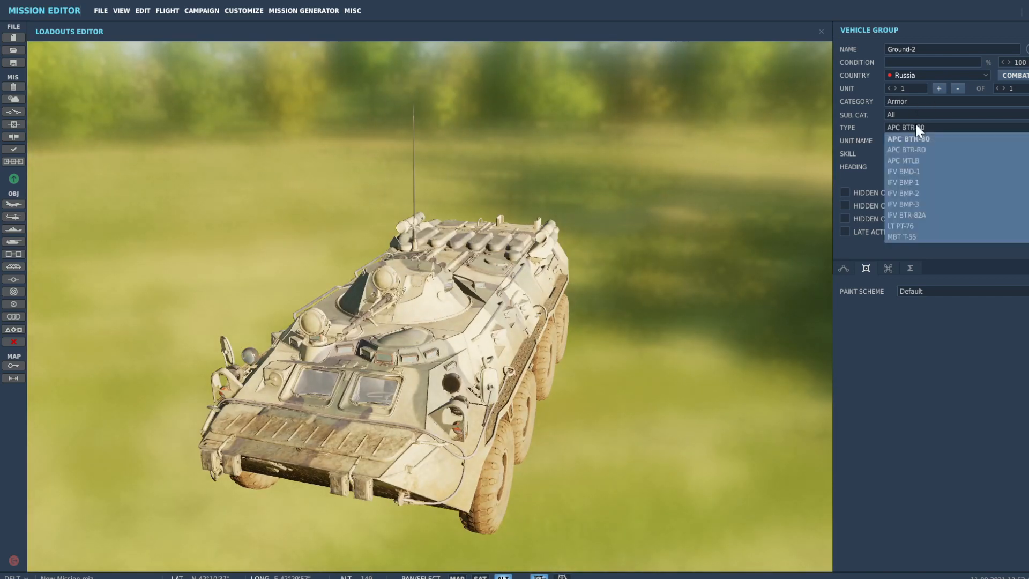
pyautogui.click(913, 146)
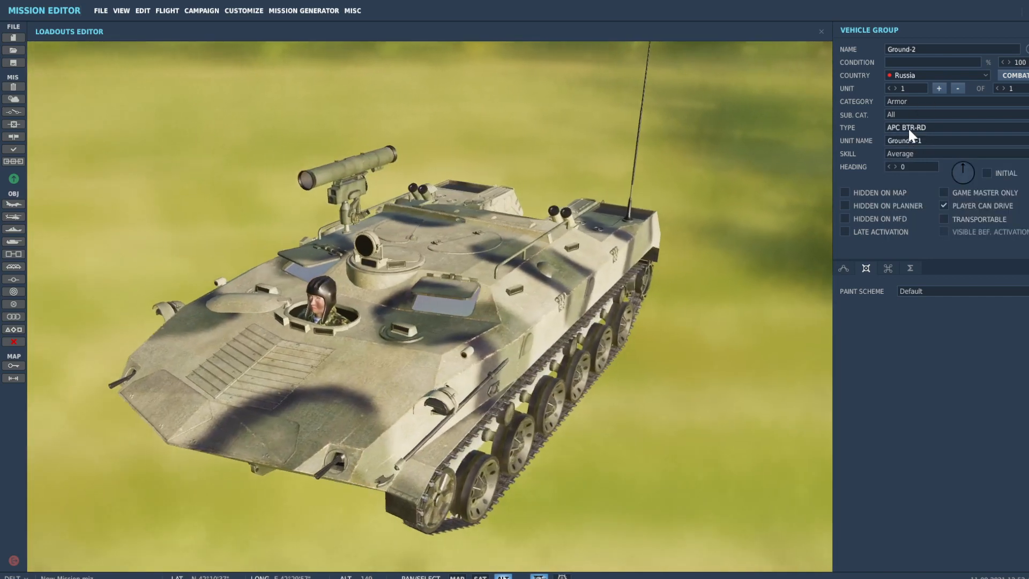
pyautogui.click(908, 124)
pyautogui.click(921, 159)
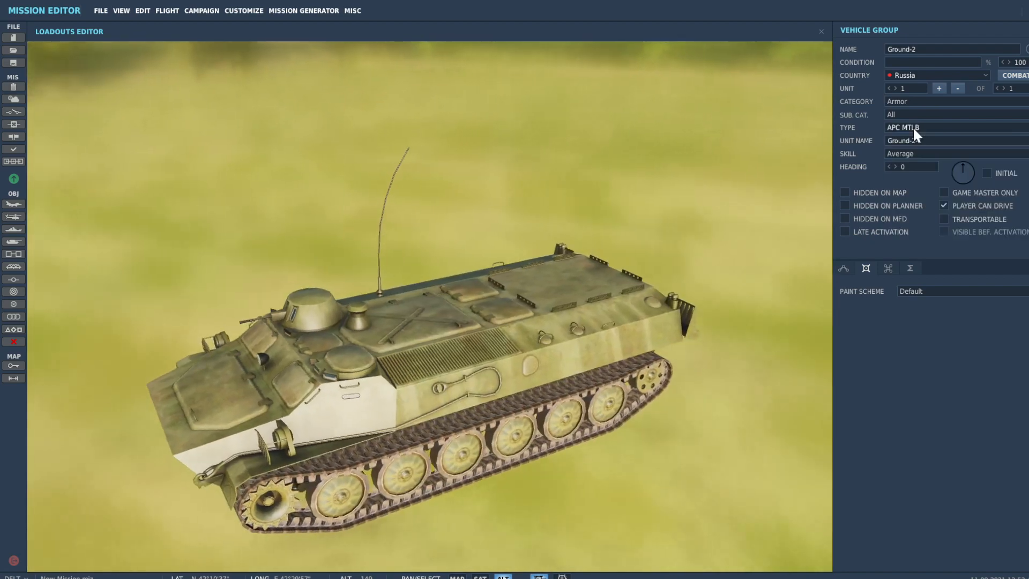
pyautogui.click(912, 127)
pyautogui.click(912, 168)
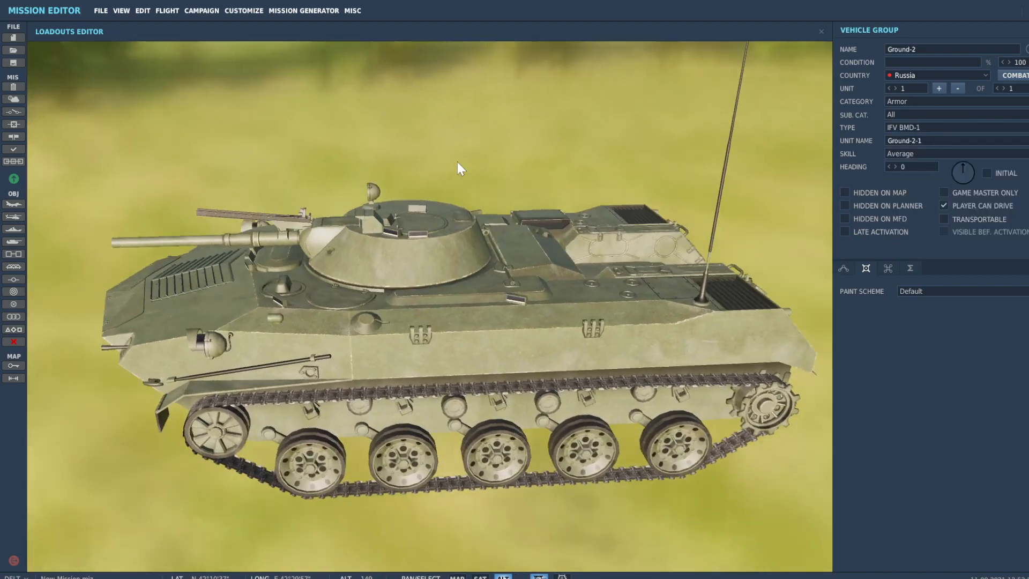
pyautogui.moveTo(458, 161); pyautogui.dragTo(613, 155)
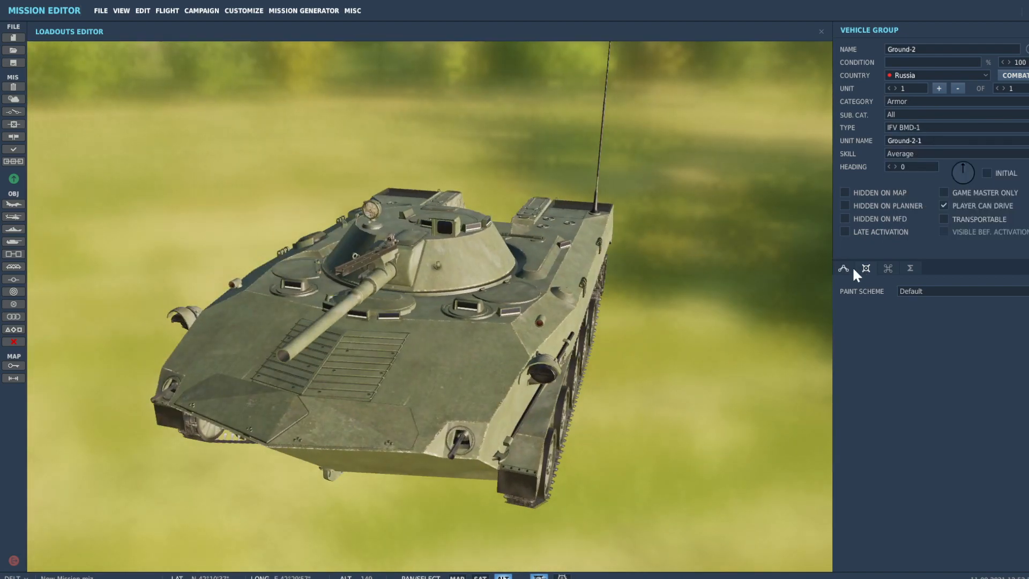
# Try the Good skill level for the BMD-1, and set it back to Average
pyautogui.click(908, 153)
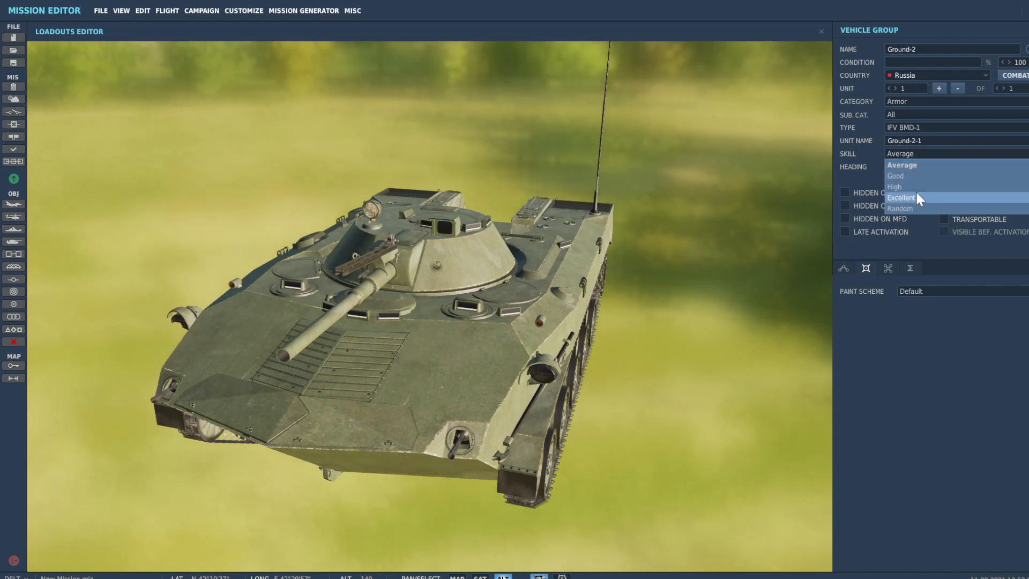
pyautogui.click(912, 166)
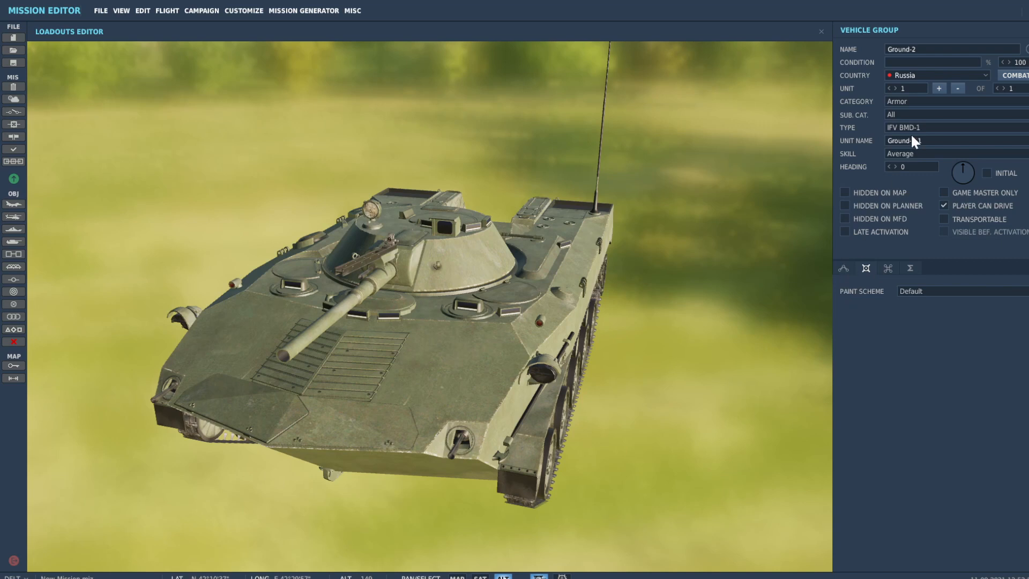
pyautogui.click(911, 155)
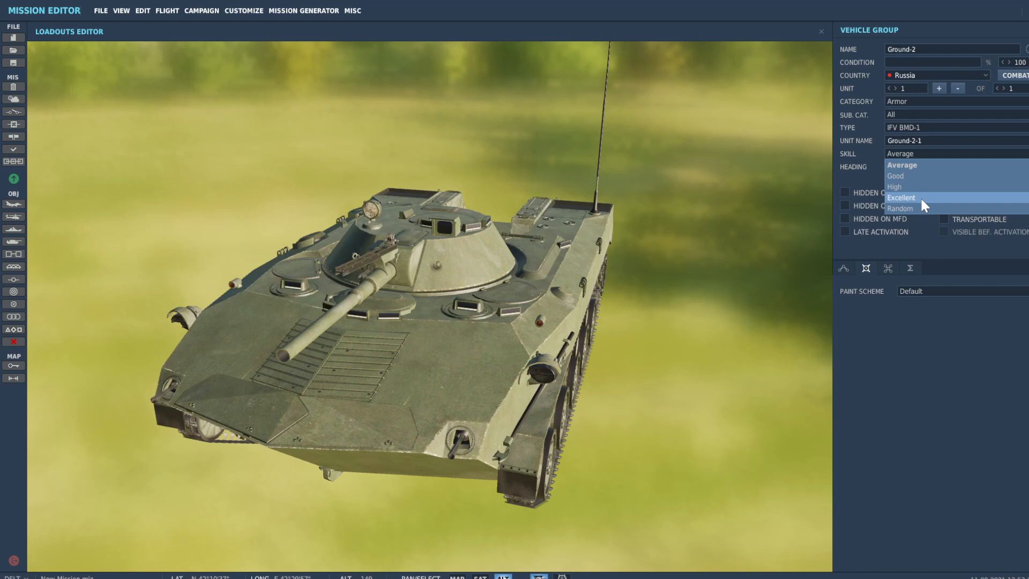
pyautogui.click(844, 268)
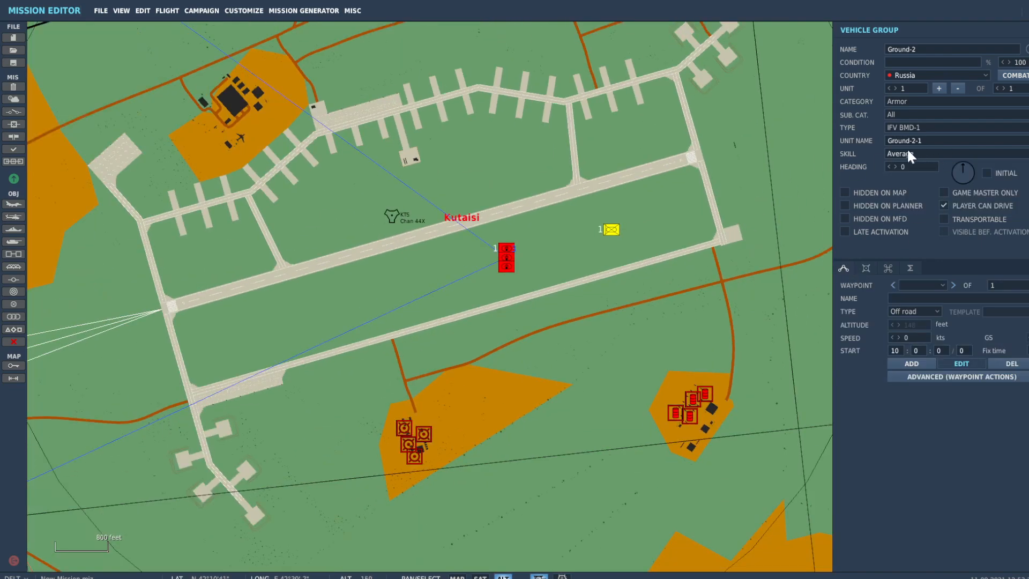
pyautogui.click(908, 155)
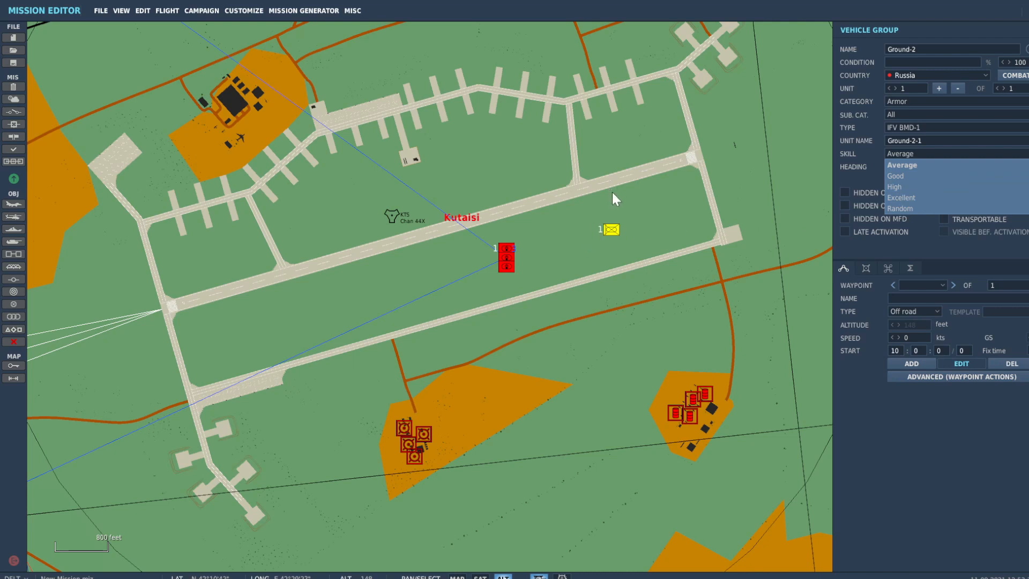
pyautogui.click(896, 176)
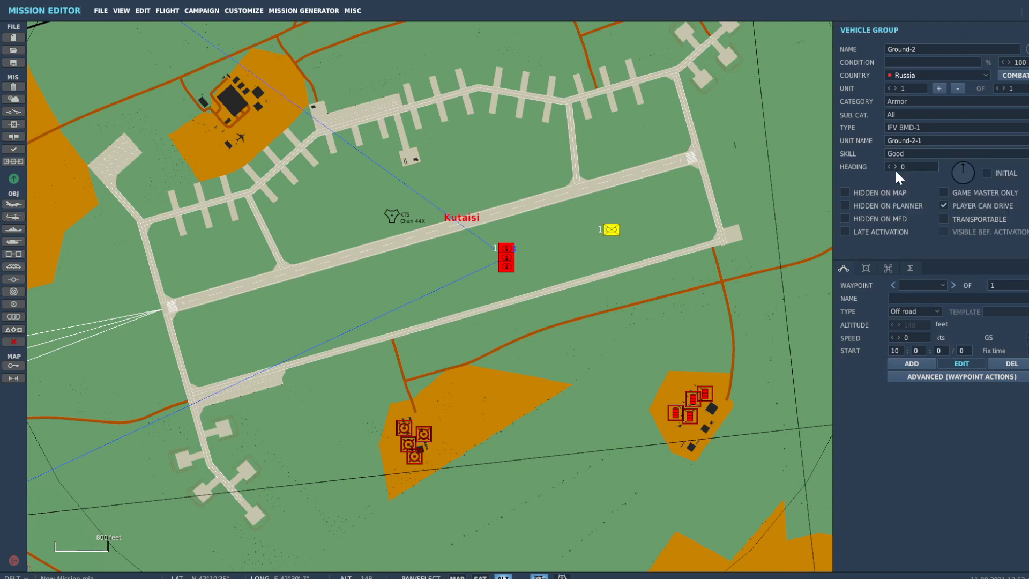
pyautogui.click(907, 153)
pyautogui.click(915, 166)
# Reselect the BMD-1 group and add its first route waypoint across the main runway, north of the vehicle
pyautogui.click(603, 200)
pyautogui.scroll(1, 603, 200)
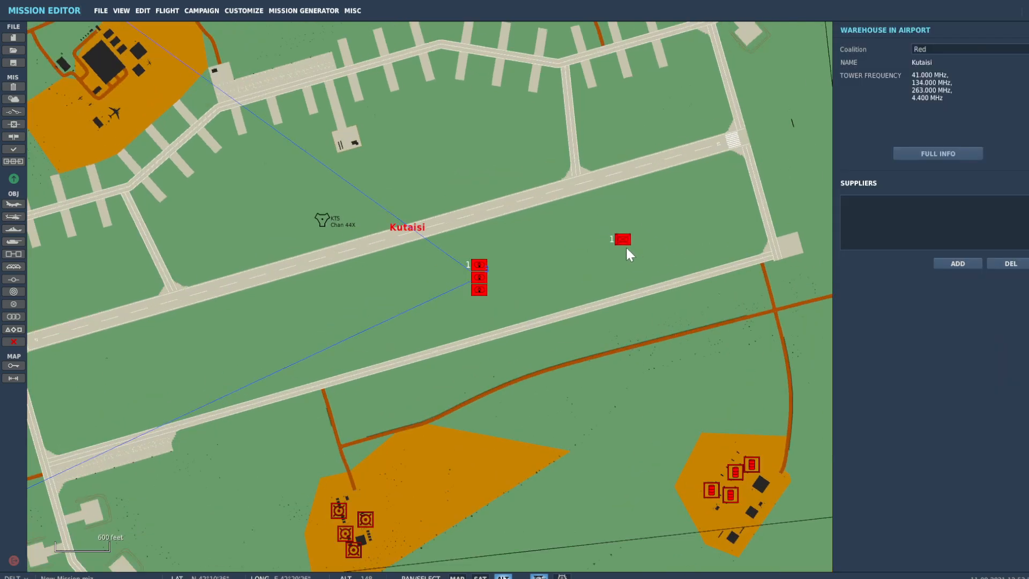
pyautogui.scroll(-3, 622, 239)
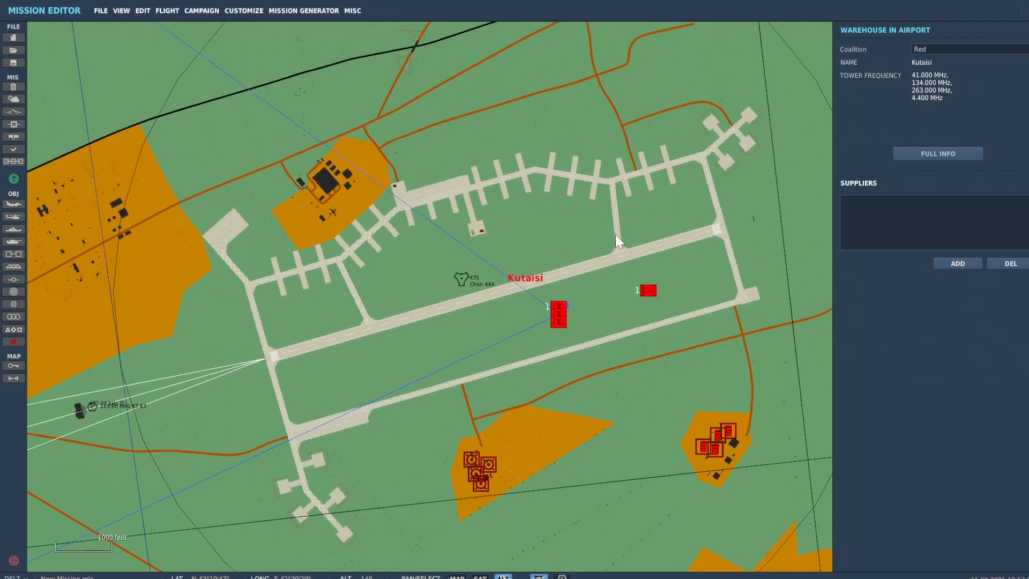
pyautogui.scroll(2, 667, 298)
pyautogui.click(653, 302)
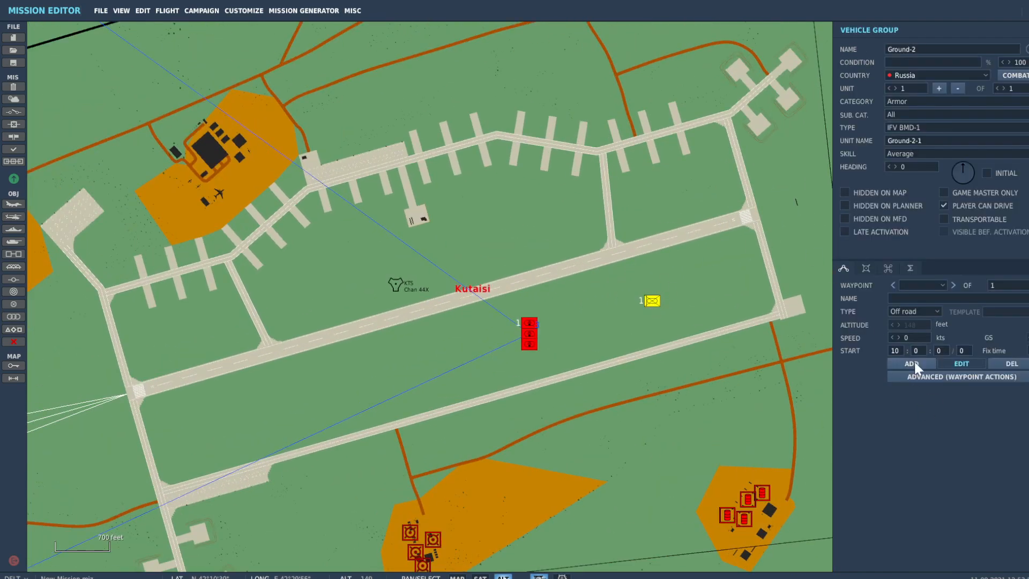
pyautogui.scroll(2, 636, 288)
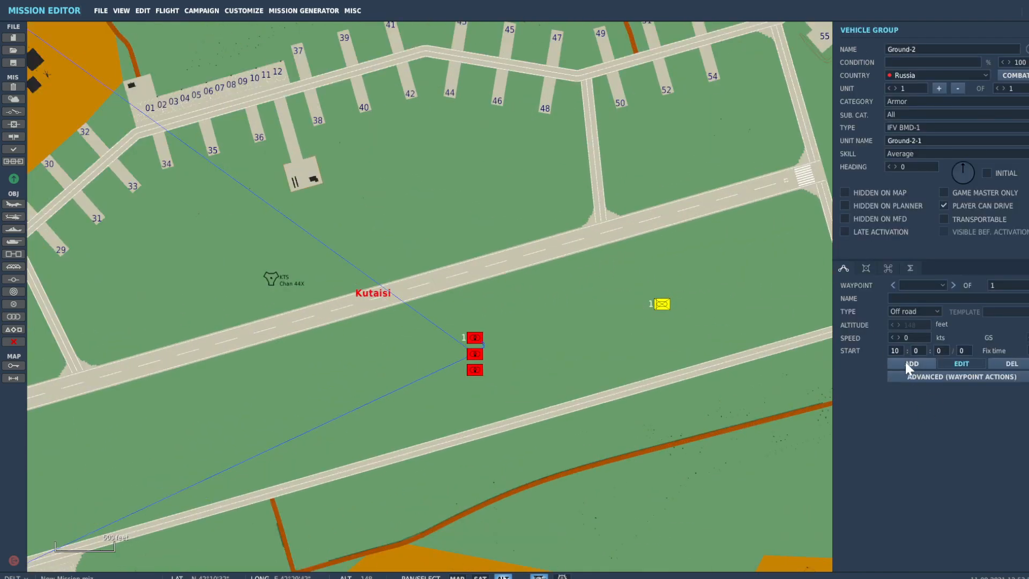
pyautogui.click(906, 362)
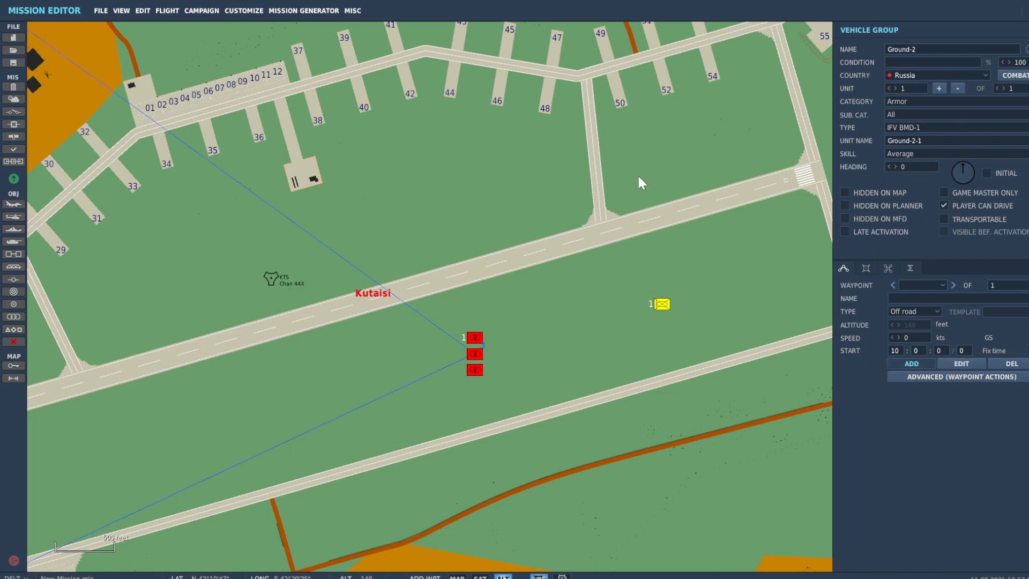
pyautogui.click(633, 160)
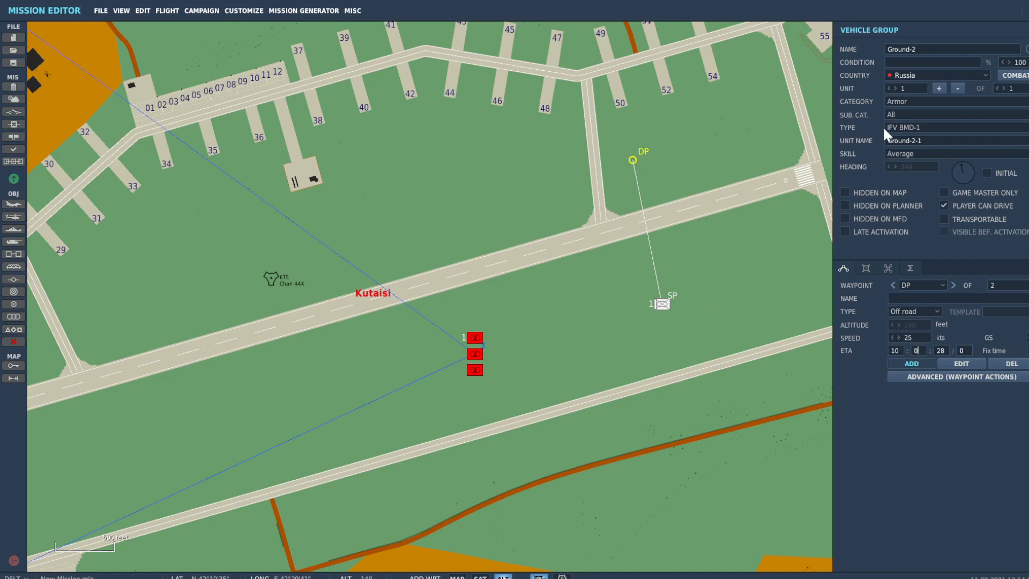
pyautogui.click(893, 285)
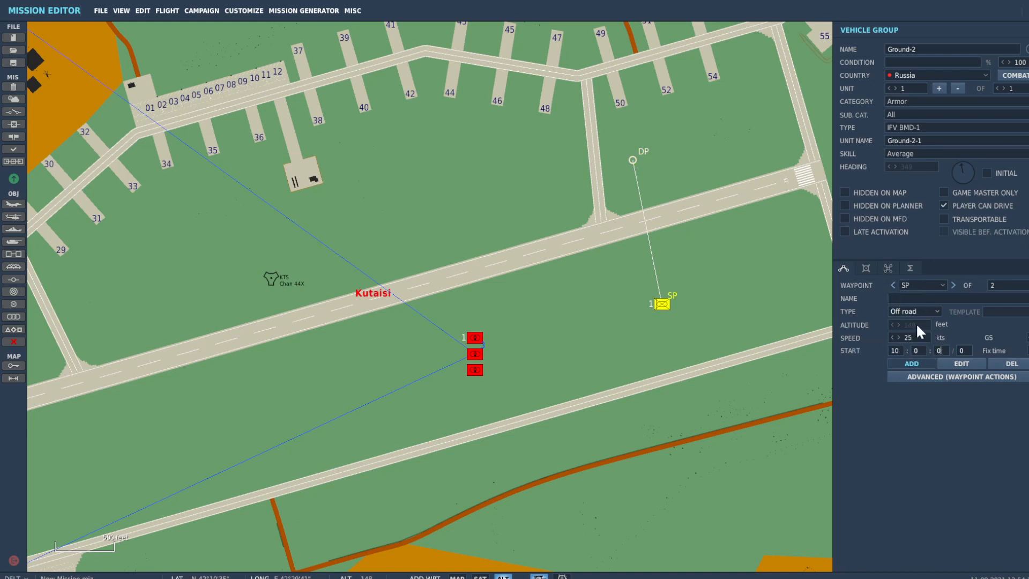
pyautogui.click(953, 285)
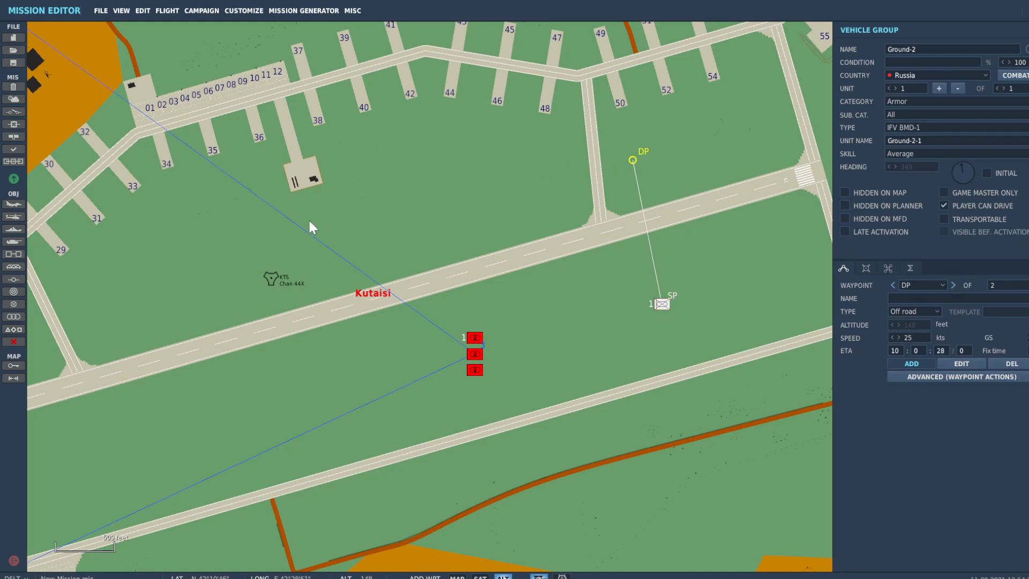
# Extend the BMD-1 route counterclockwise around the Smerch launchers with four more waypoints, ending just south of the start point
pyautogui.click(174, 246)
pyautogui.moveTo(246, 226); pyautogui.dragTo(516, 139, button='right')
pyautogui.scroll(-1, 507, 261)
pyautogui.click(505, 298)
pyautogui.moveTo(585, 245); pyautogui.dragTo(268, 289, button='right')
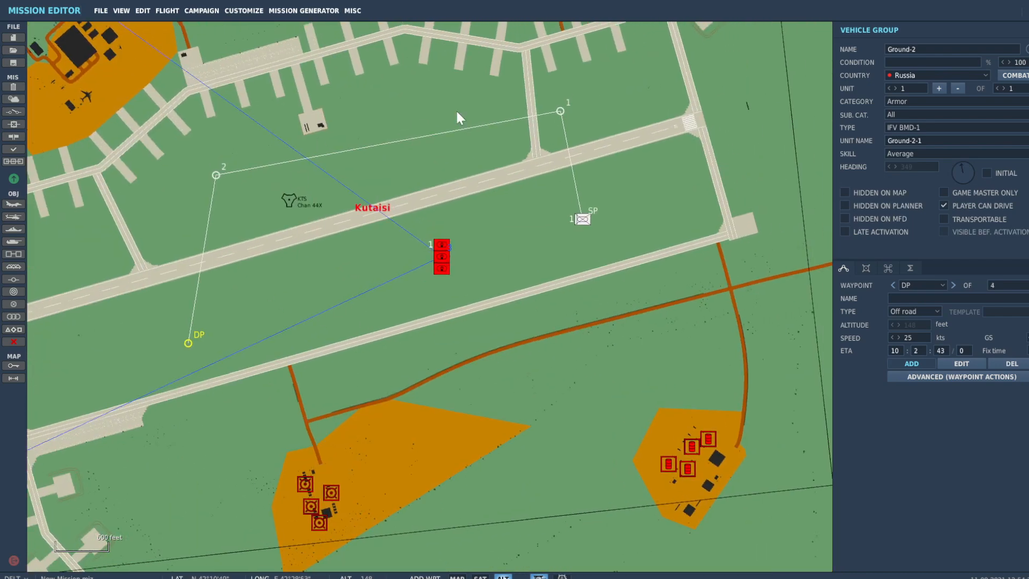
pyautogui.click(394, 358)
pyautogui.scroll(1, 552, 233)
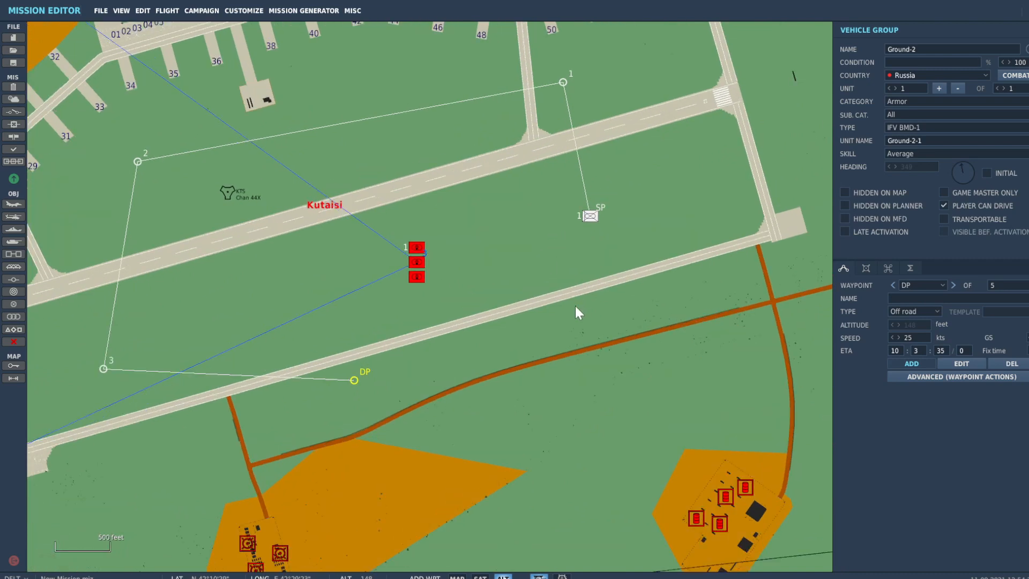
pyautogui.click(590, 272)
pyautogui.scroll(1, 581, 257)
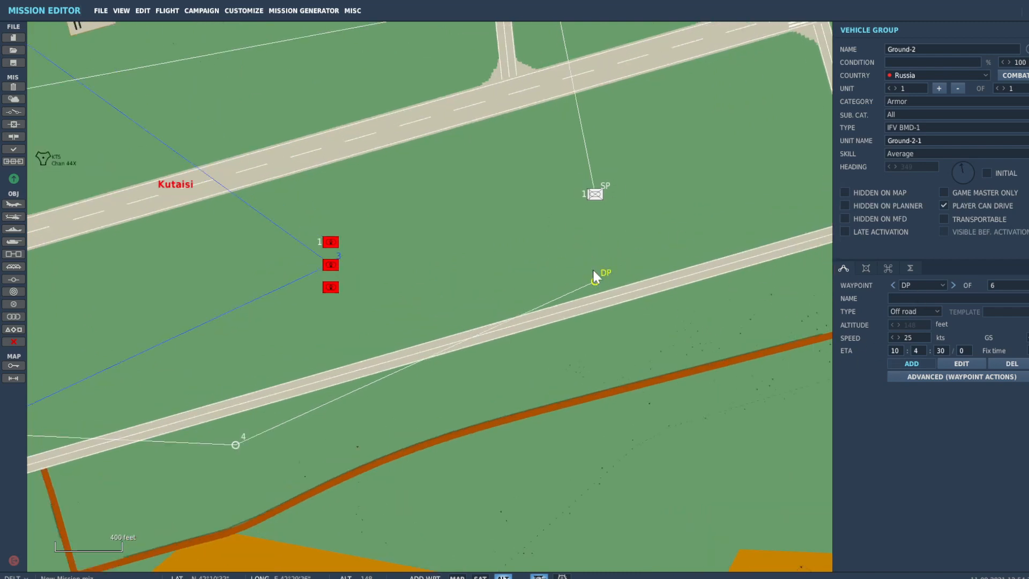
# Give the route's last waypoint a Perform Task action of Go to waypoint, targeting SP
pyautogui.click(957, 368)
pyautogui.click(918, 376)
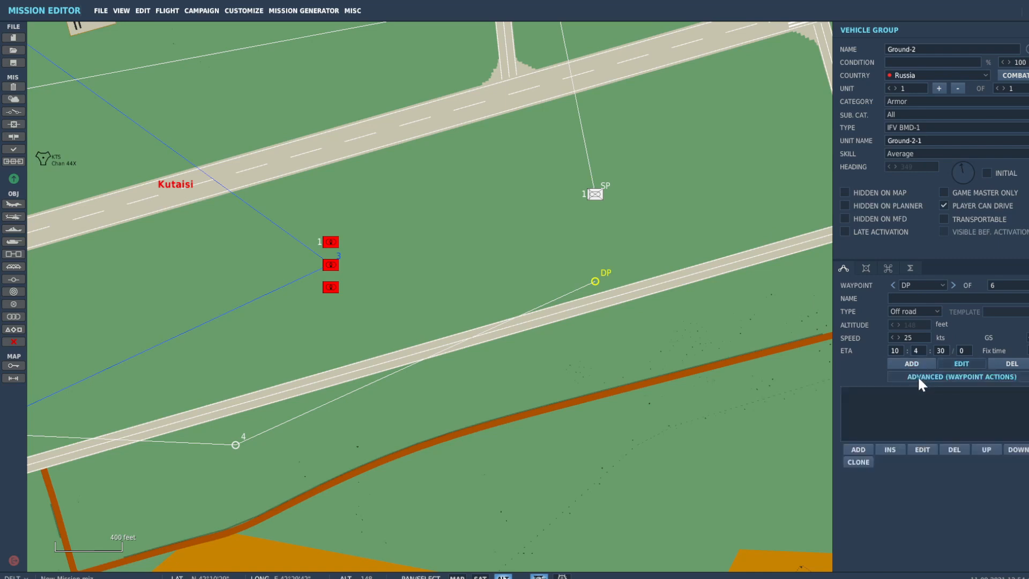
pyautogui.click(859, 448)
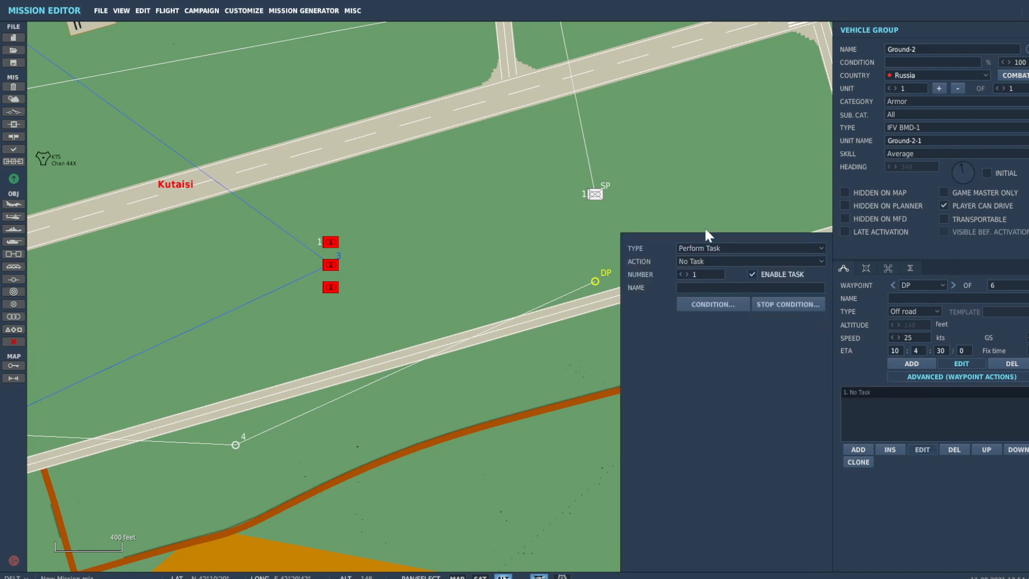
pyautogui.click(701, 248)
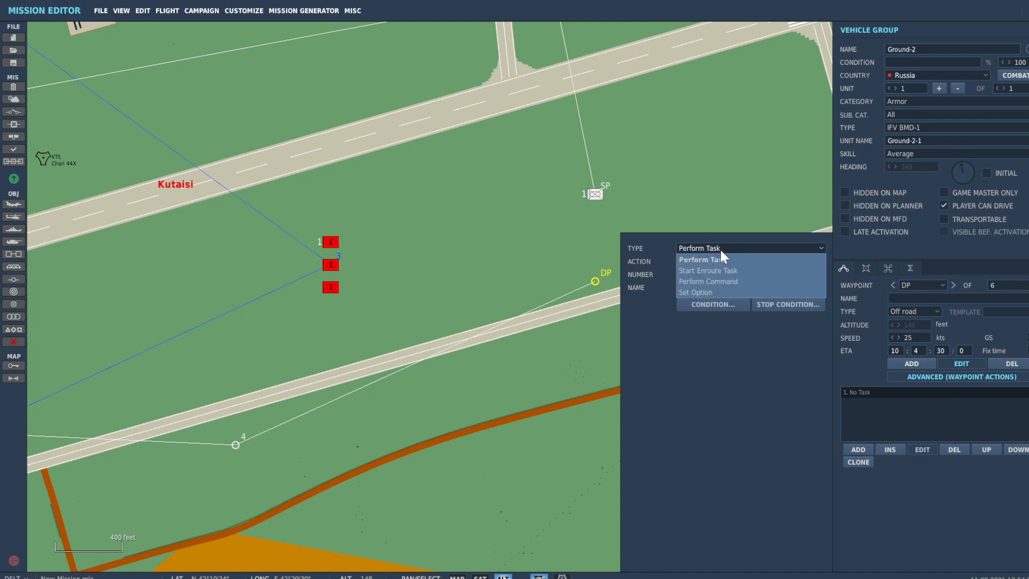
pyautogui.click(712, 259)
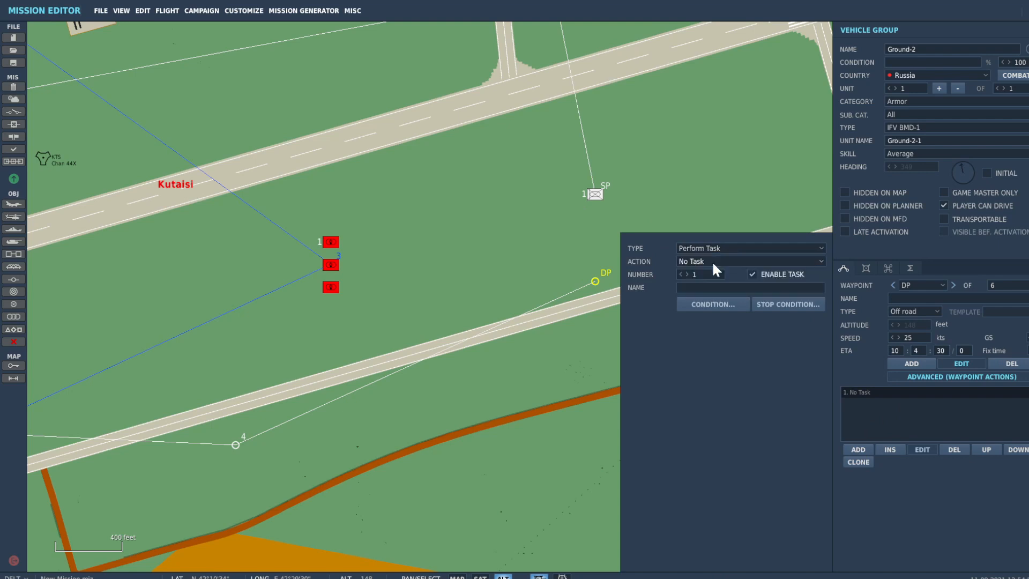
pyautogui.click(712, 262)
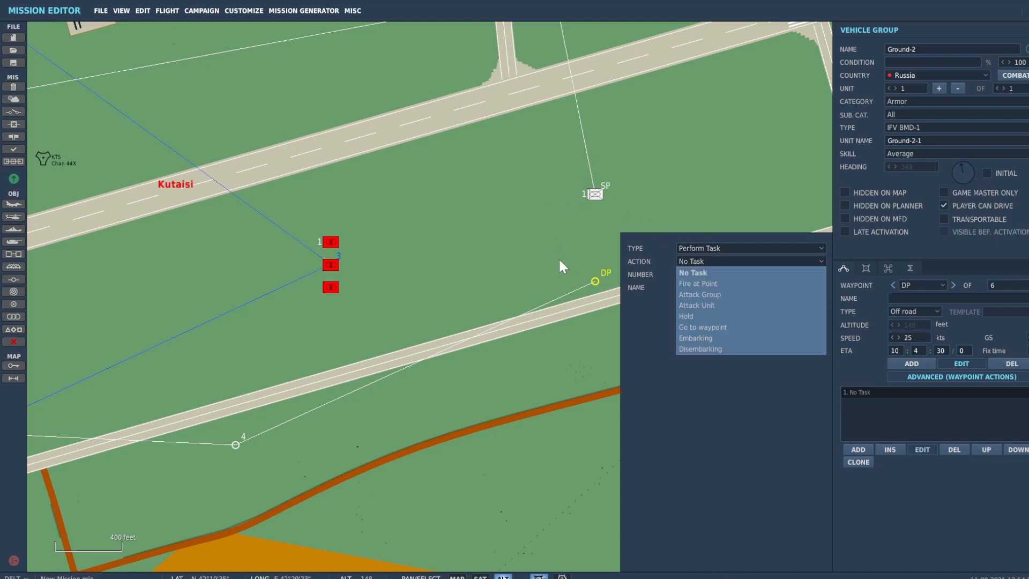
pyautogui.click(707, 327)
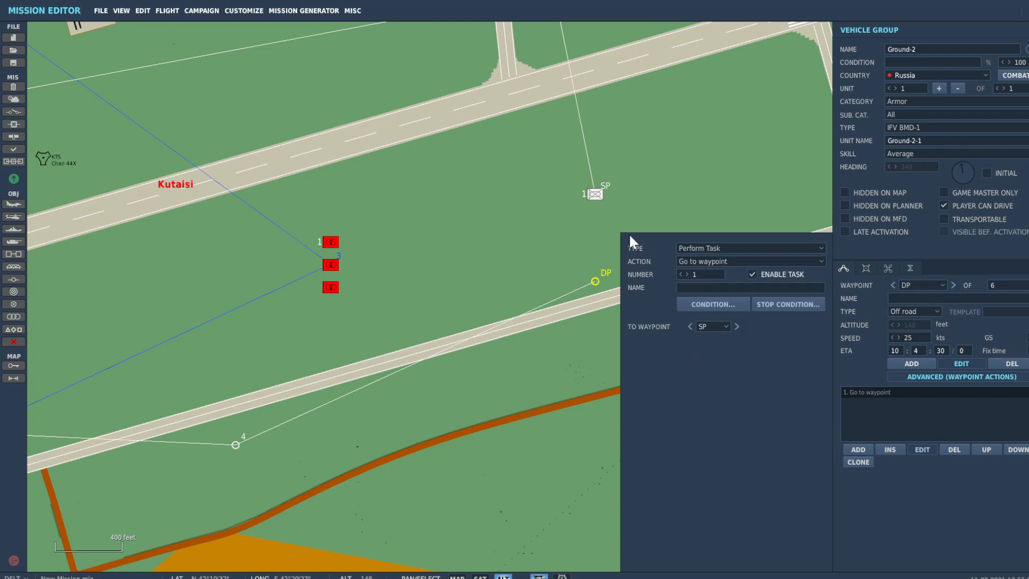
pyautogui.click(922, 449)
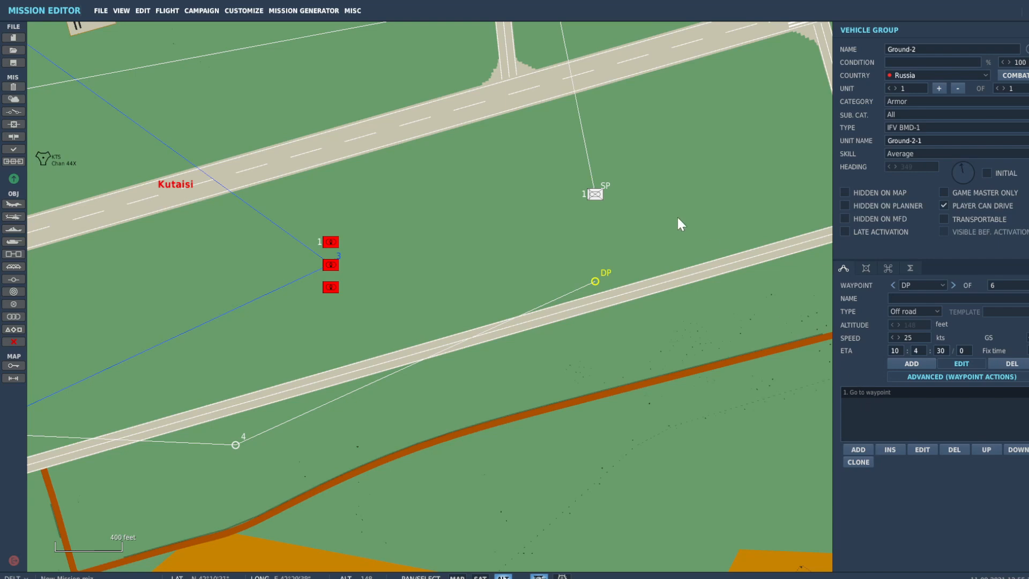
# Give the BMD-1 route's SP waypoint a Set Option action of Disperse under fire
pyautogui.scroll(-2, 606, 213)
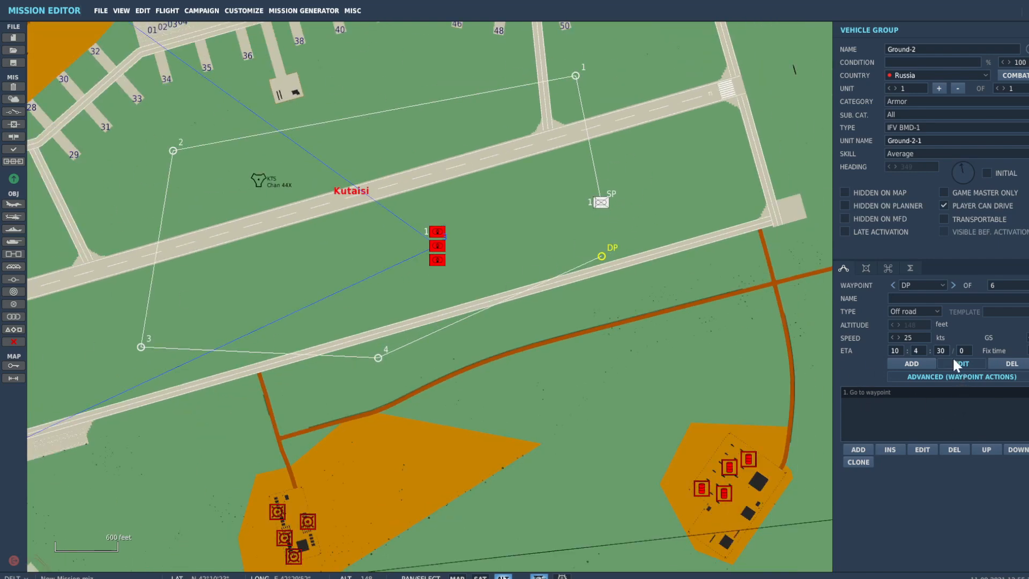
pyautogui.click(919, 285)
pyautogui.click(921, 293)
pyautogui.scroll(1, 514, 182)
pyautogui.scroll(1, 563, 190)
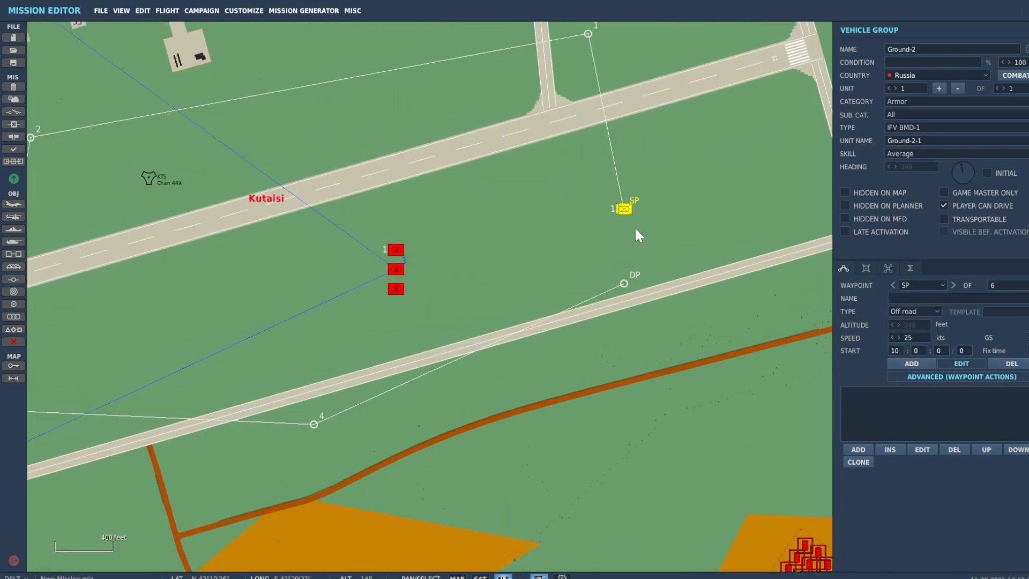
pyautogui.click(858, 449)
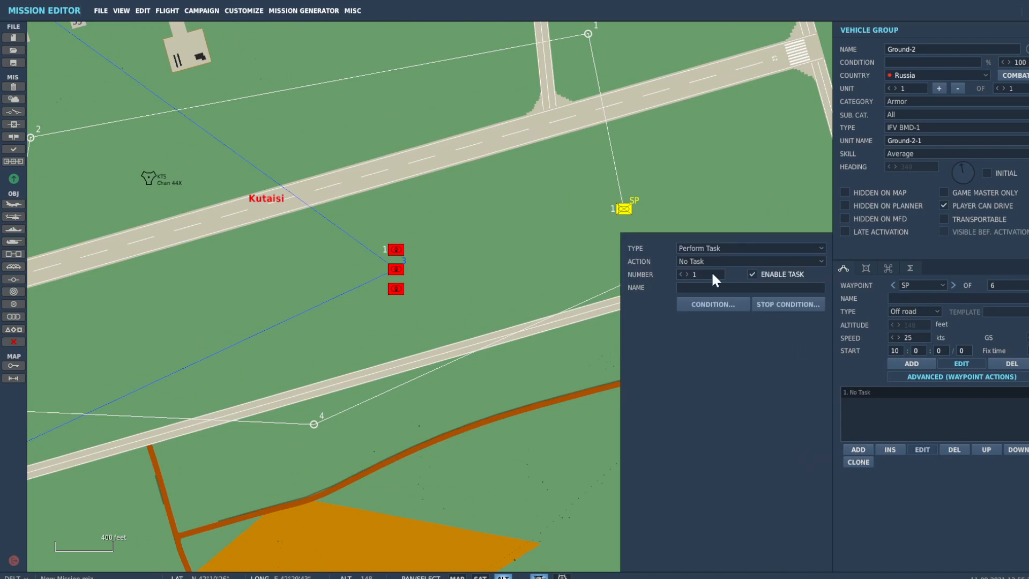
pyautogui.click(698, 248)
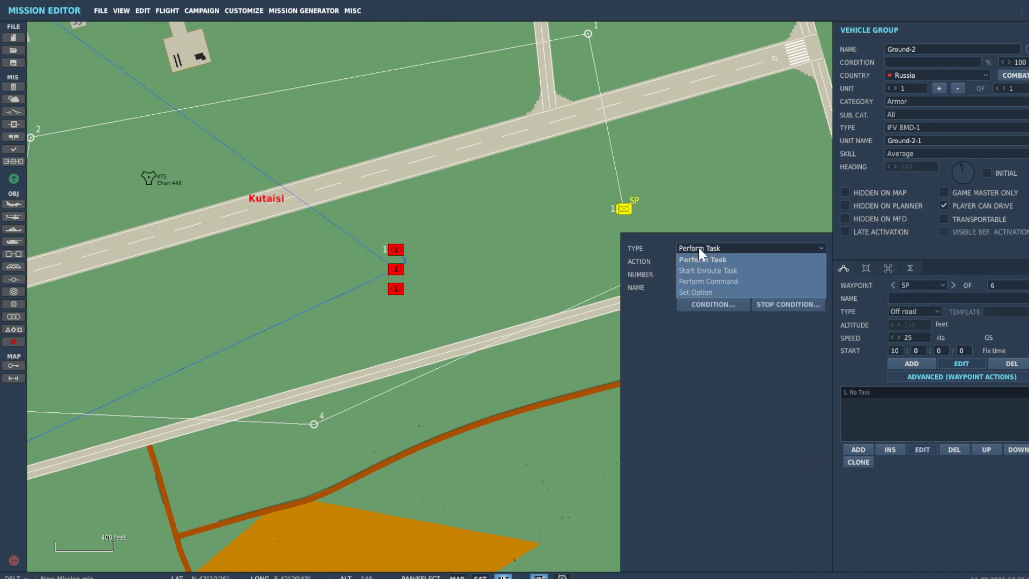
pyautogui.click(708, 292)
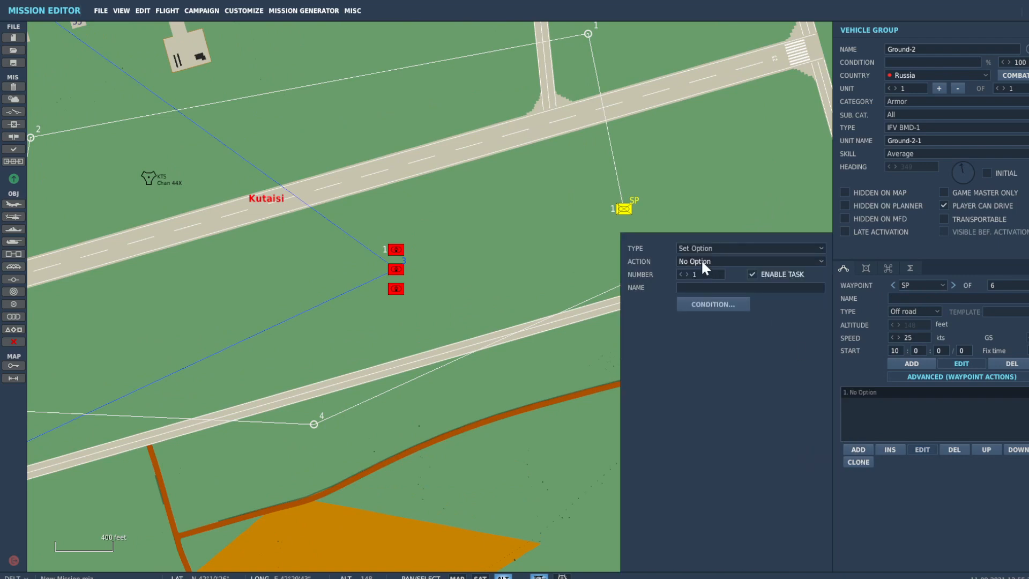
pyautogui.click(702, 262)
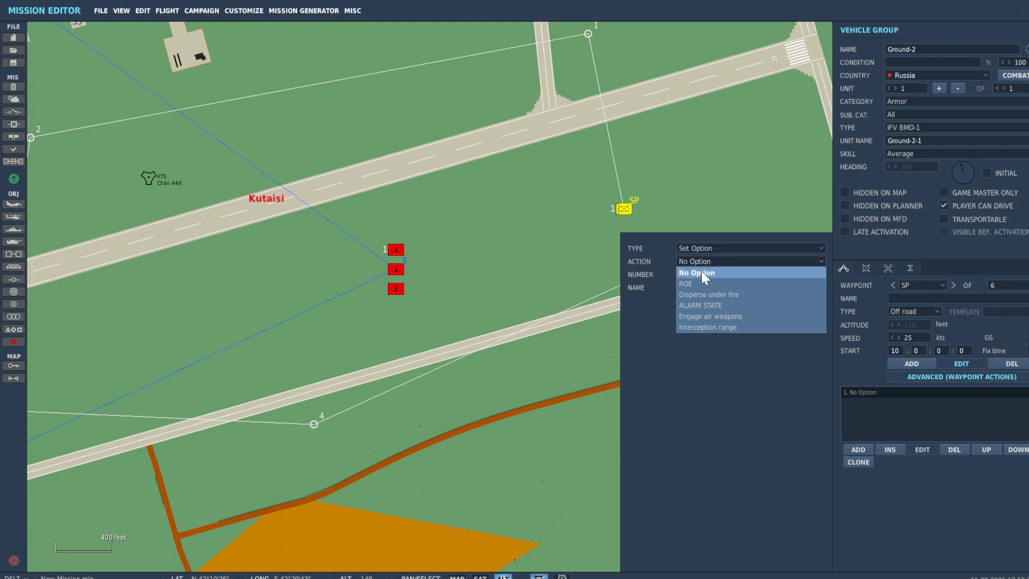
pyautogui.click(707, 296)
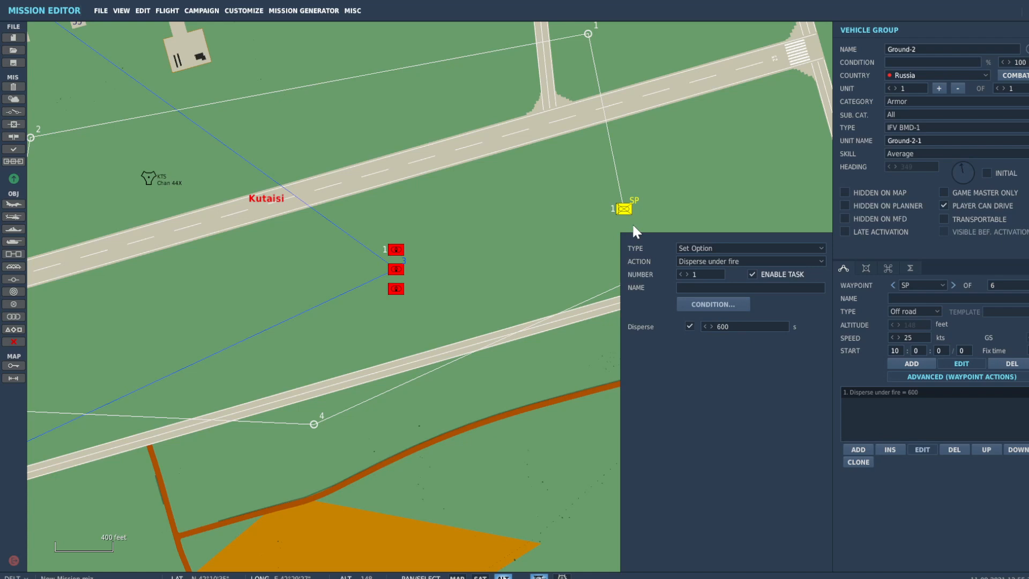
# Set the Disperse under fire time to 20 seconds and close the action settings
pyautogui.scroll(-2, 633, 226)
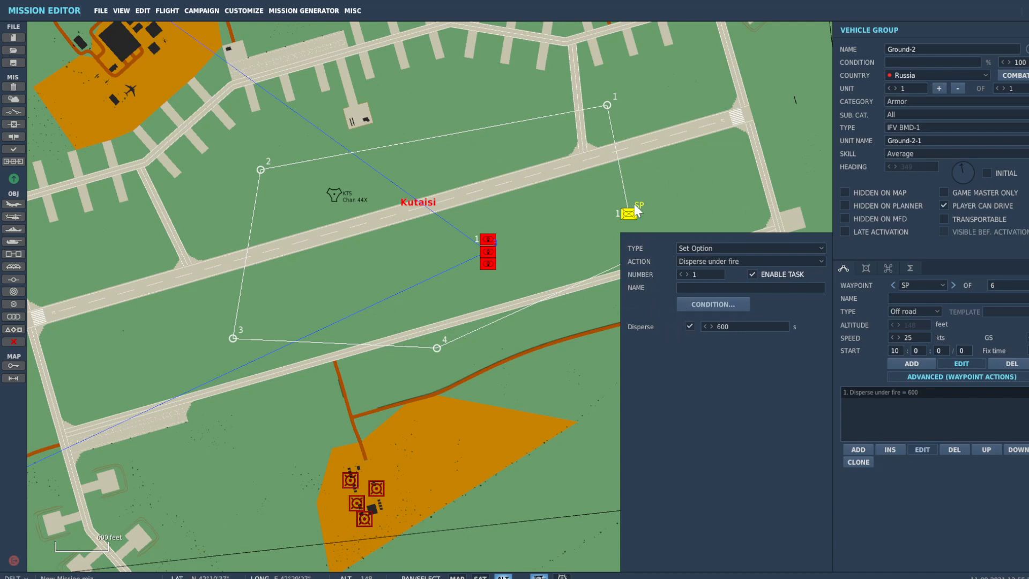
pyautogui.scroll(1, 637, 215)
pyautogui.click(689, 325)
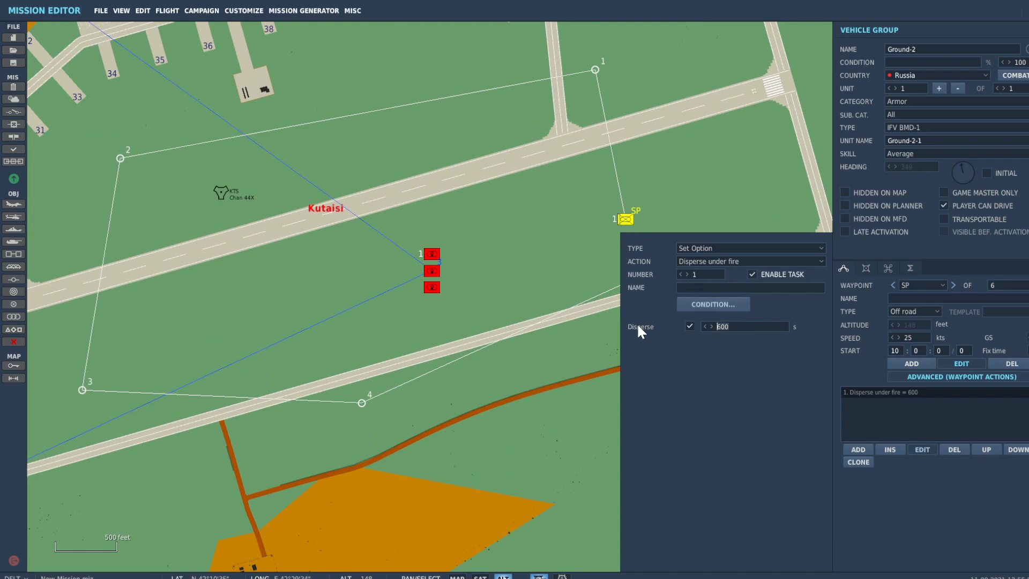
pyautogui.write('20')
pyautogui.click(918, 449)
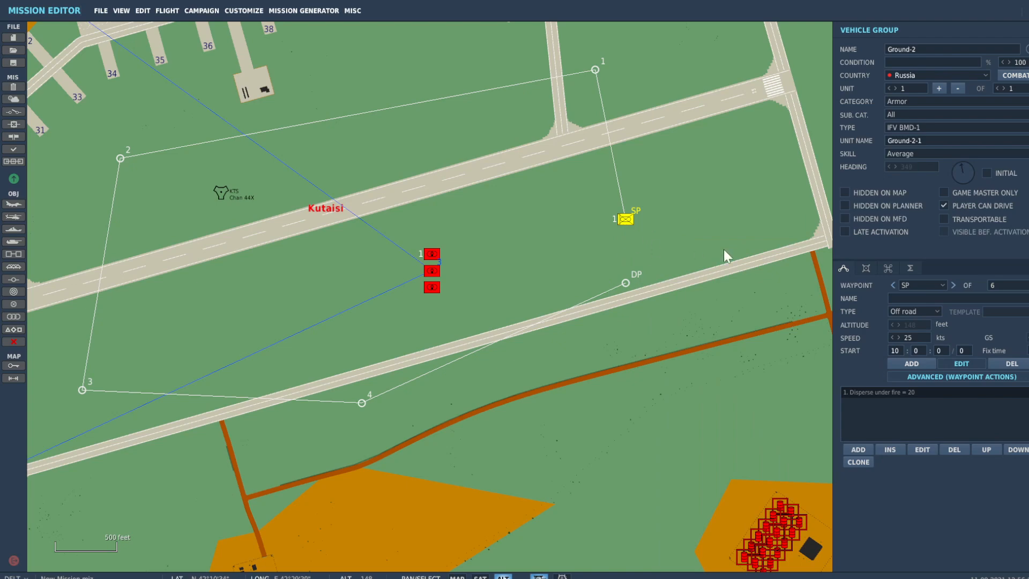
# Deselect the BMD-1 group and examine its patrol route around the Kutaisi airfield
pyautogui.click(694, 216)
pyautogui.scroll(-2, 696, 220)
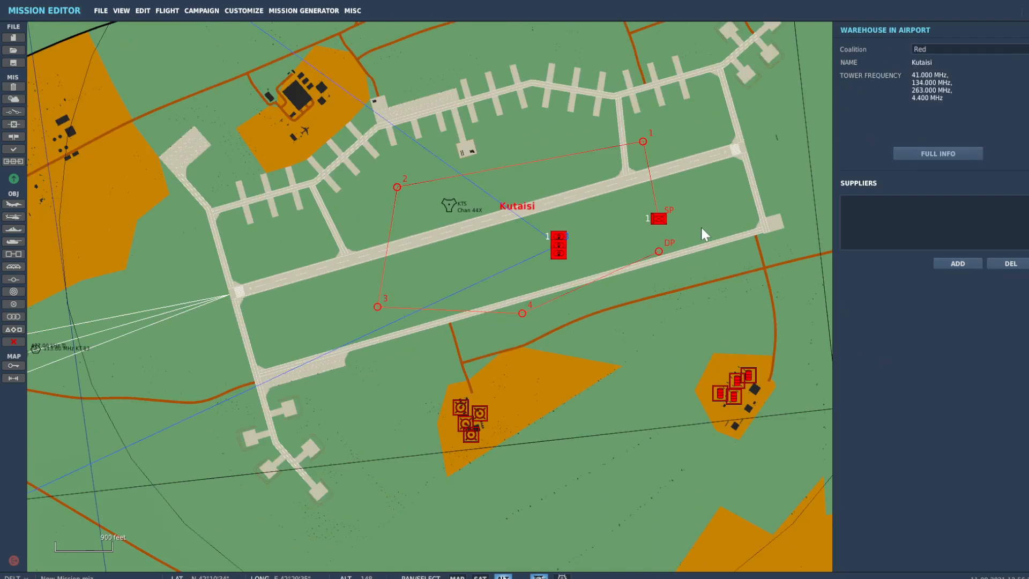
pyautogui.scroll(-2, 677, 239)
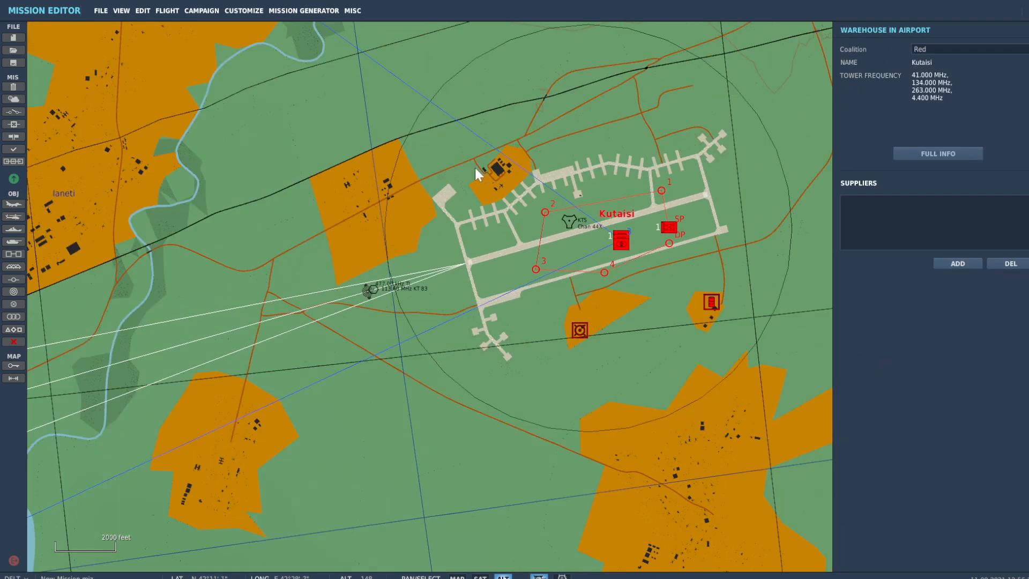
pyautogui.scroll(-2, 476, 171)
pyautogui.scroll(3, 516, 166)
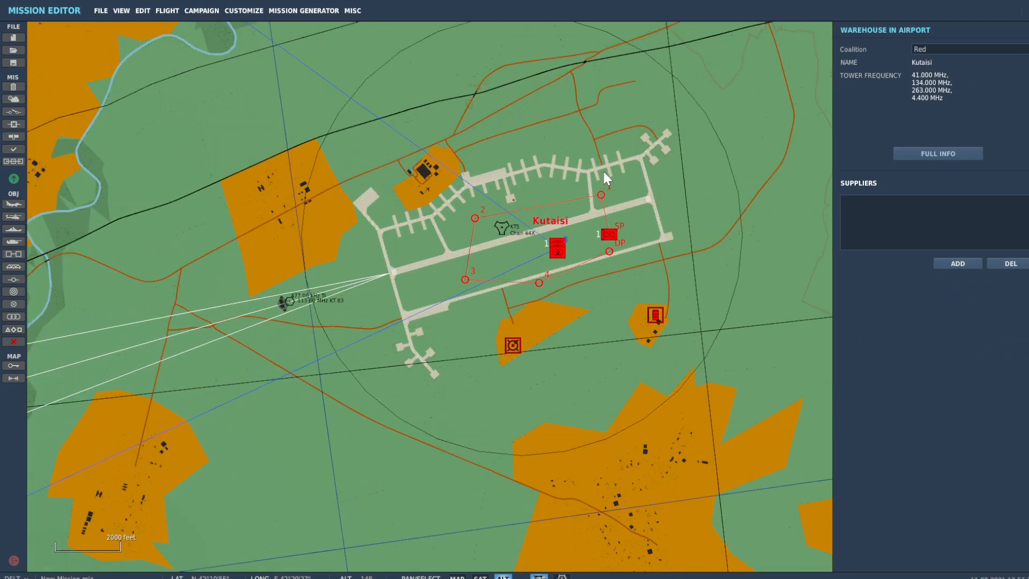
pyautogui.scroll(2, 621, 190)
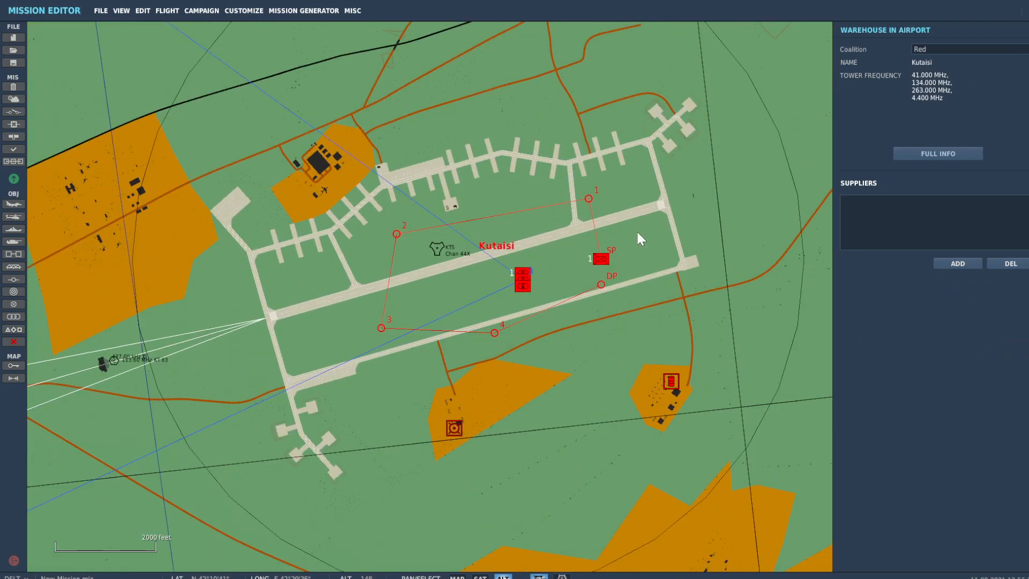
pyautogui.scroll(1, 638, 238)
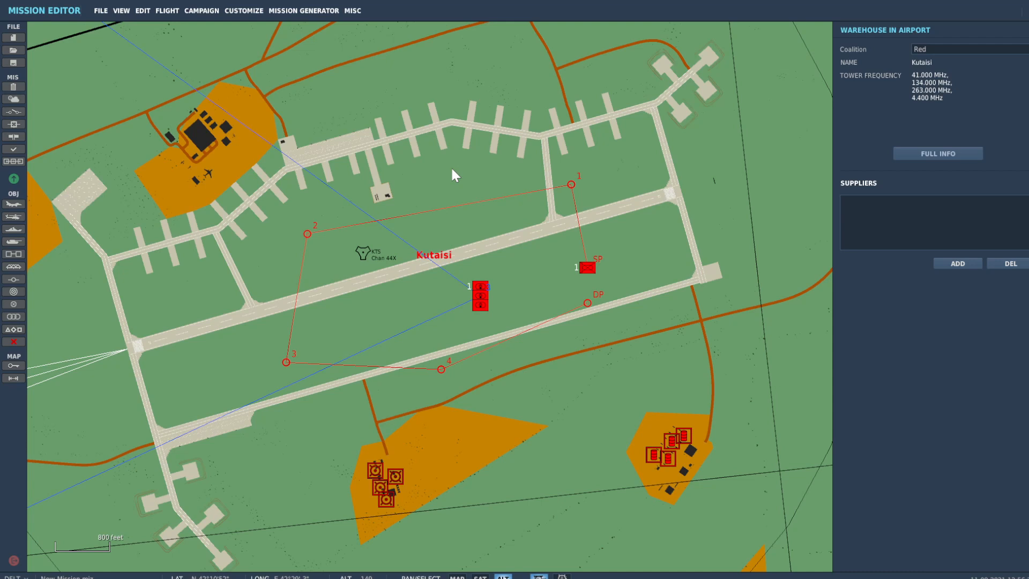
# Place a circular trigger zone just west of the static launchers at Kutaisi and name it redbase
pyautogui.click(15, 112)
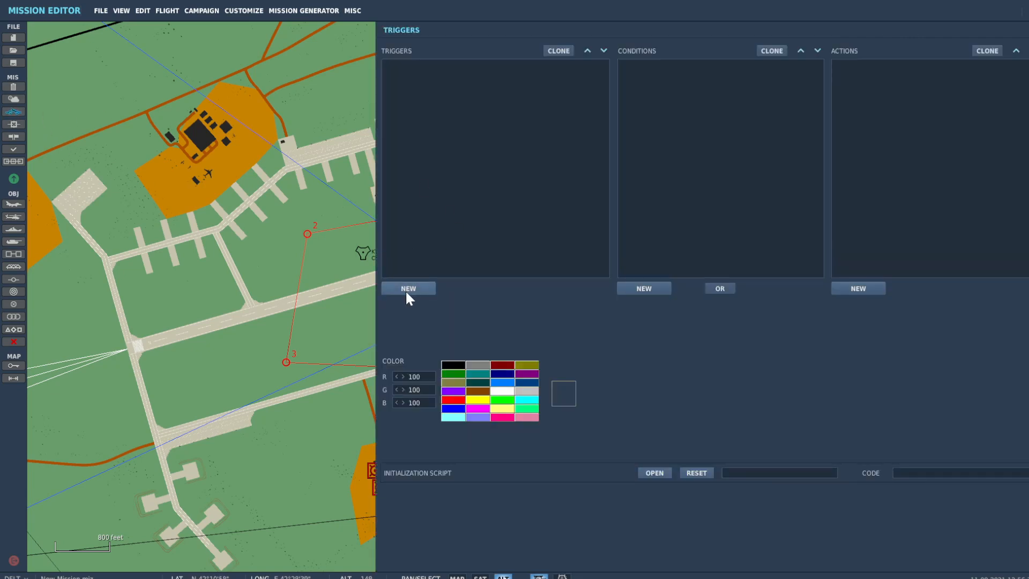
pyautogui.click(14, 112)
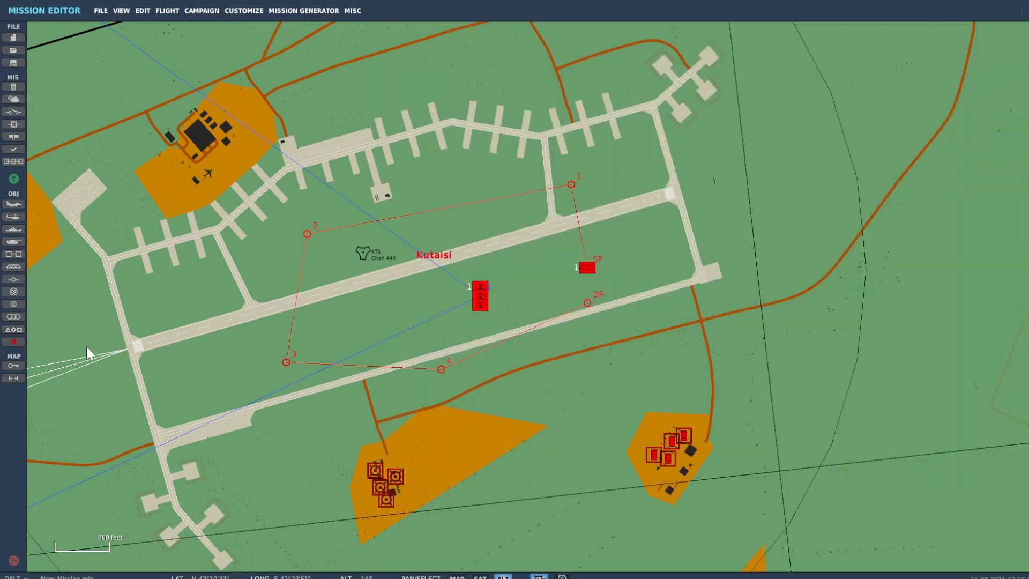
pyautogui.click(13, 304)
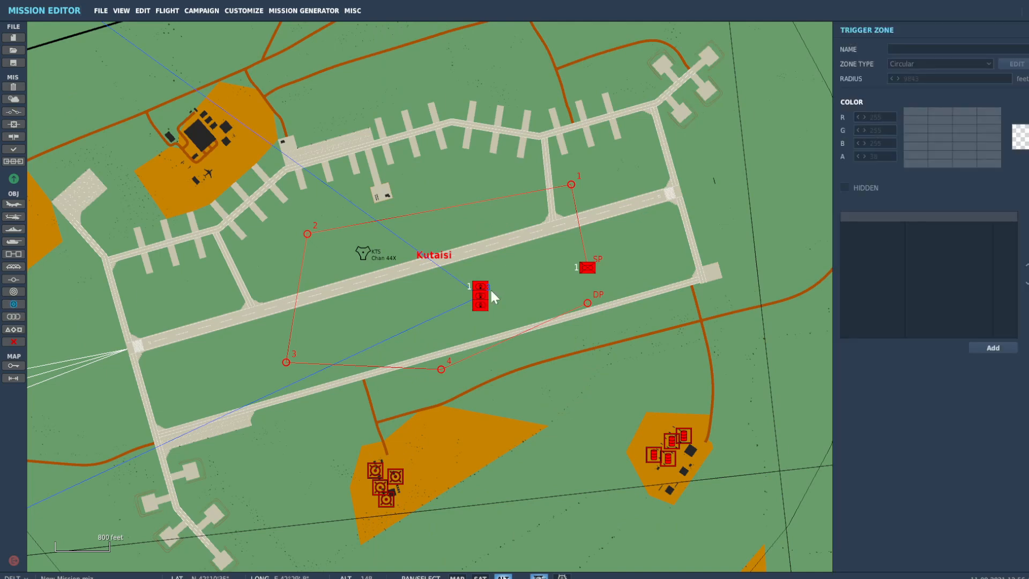
pyautogui.click(449, 285)
pyautogui.scroll(-5, 449, 285)
pyautogui.scroll(-2, 448, 285)
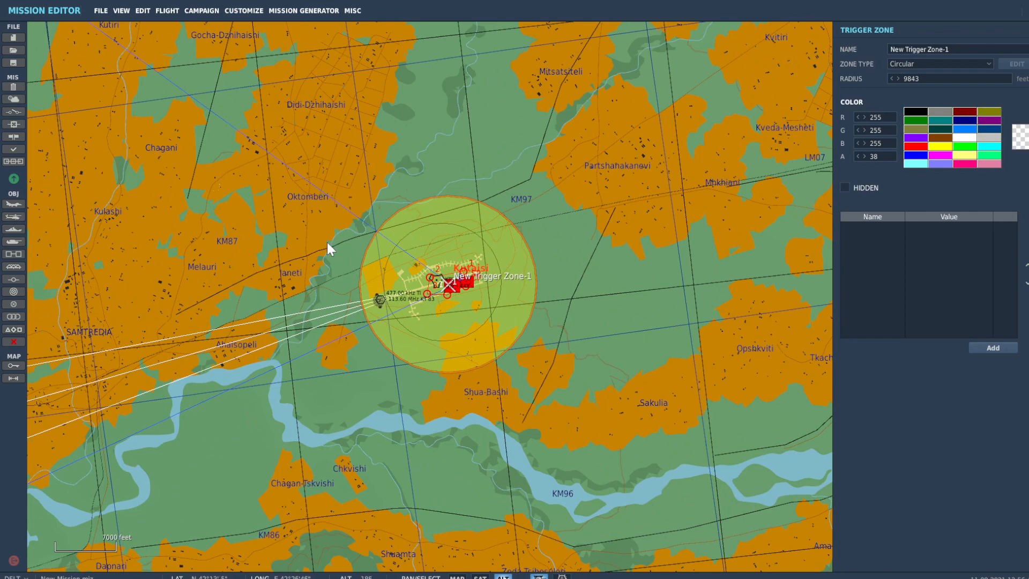
pyautogui.scroll(3, 406, 230)
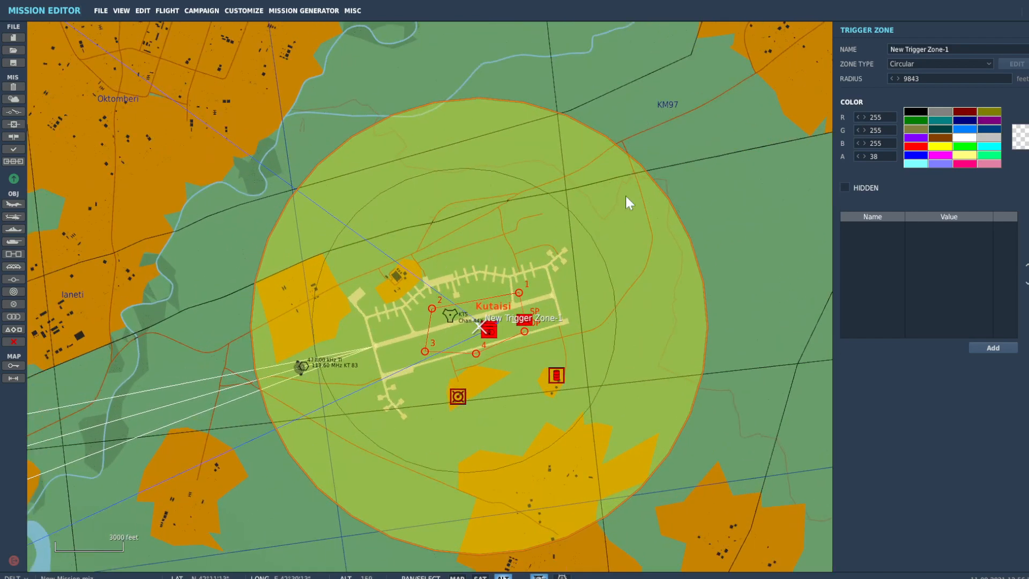
pyautogui.moveTo(957, 51); pyautogui.dragTo(844, 48)
pyautogui.write('redbase')
pyautogui.click(644, 163)
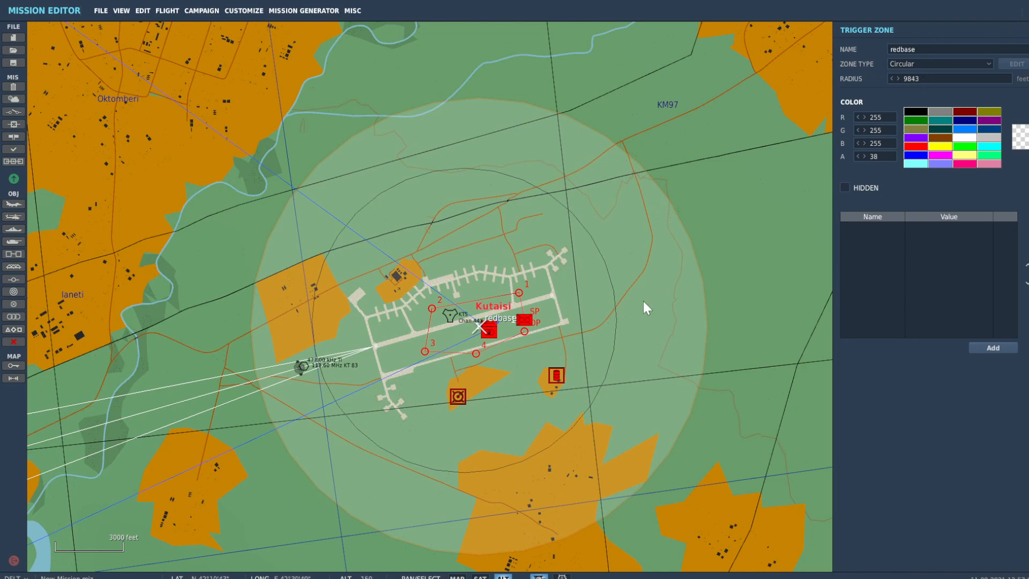
# Create a new trigger of type 1 ONCE and name it "is red dead"
pyautogui.scroll(6, 363, 350)
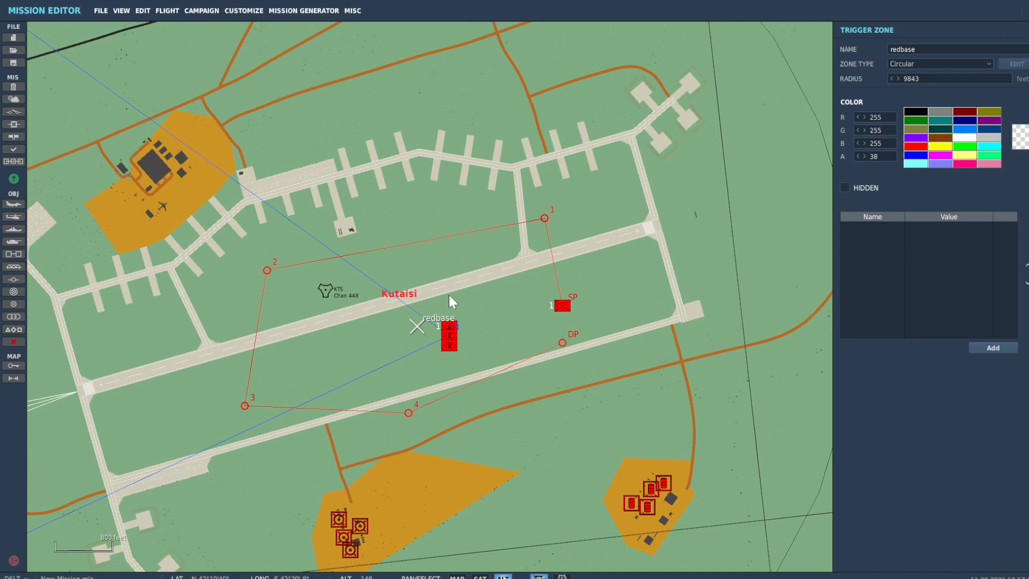
pyautogui.scroll(-6, 416, 330)
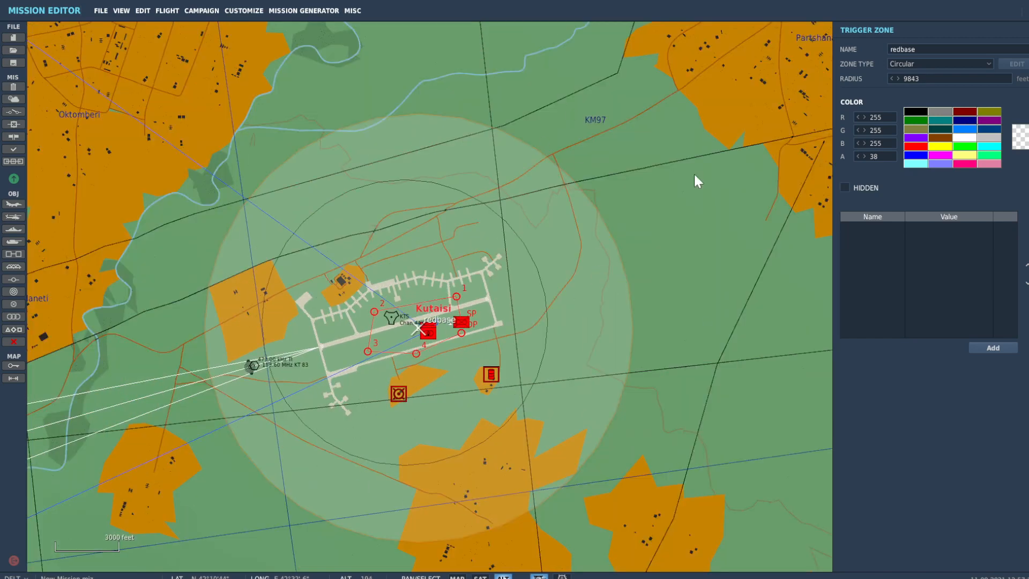
pyautogui.scroll(6, 482, 349)
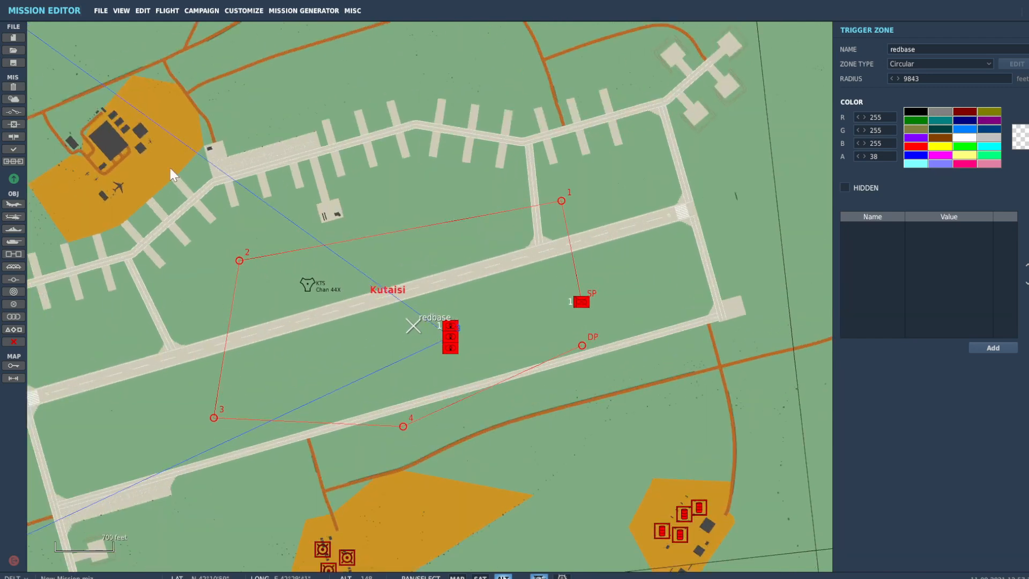
pyautogui.click(13, 113)
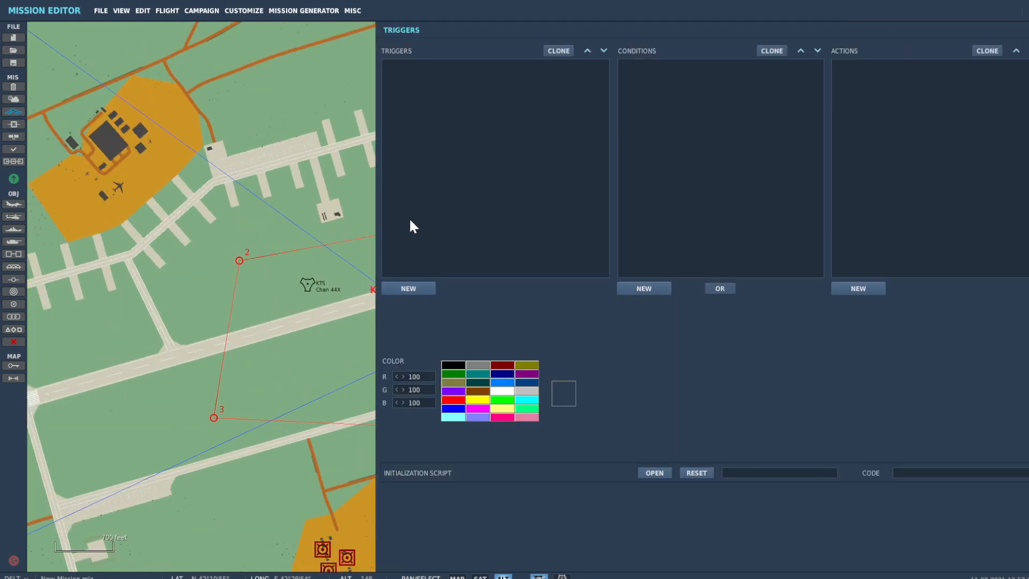
pyautogui.click(416, 289)
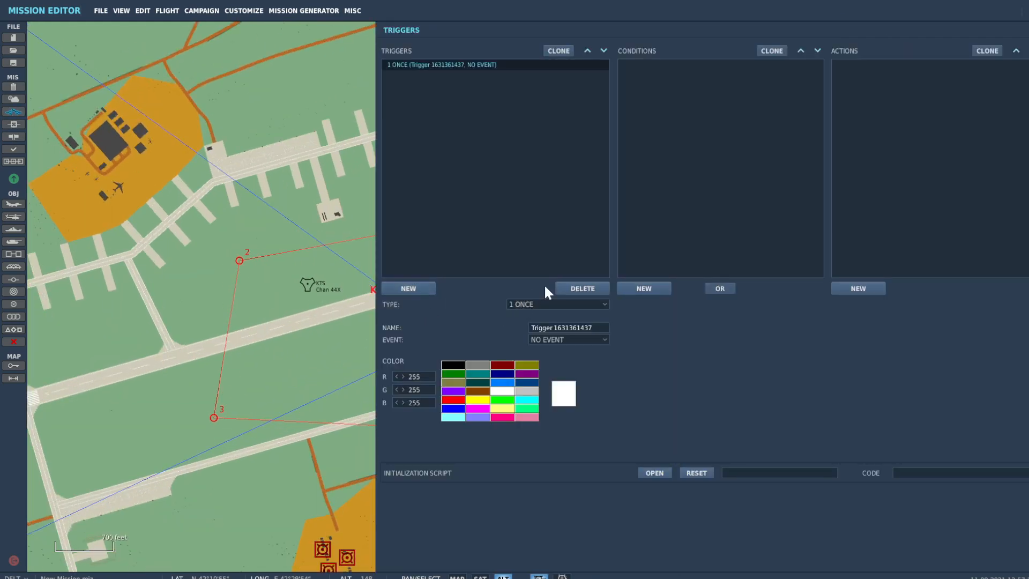
pyautogui.click(599, 325)
pyautogui.write('is red dead')
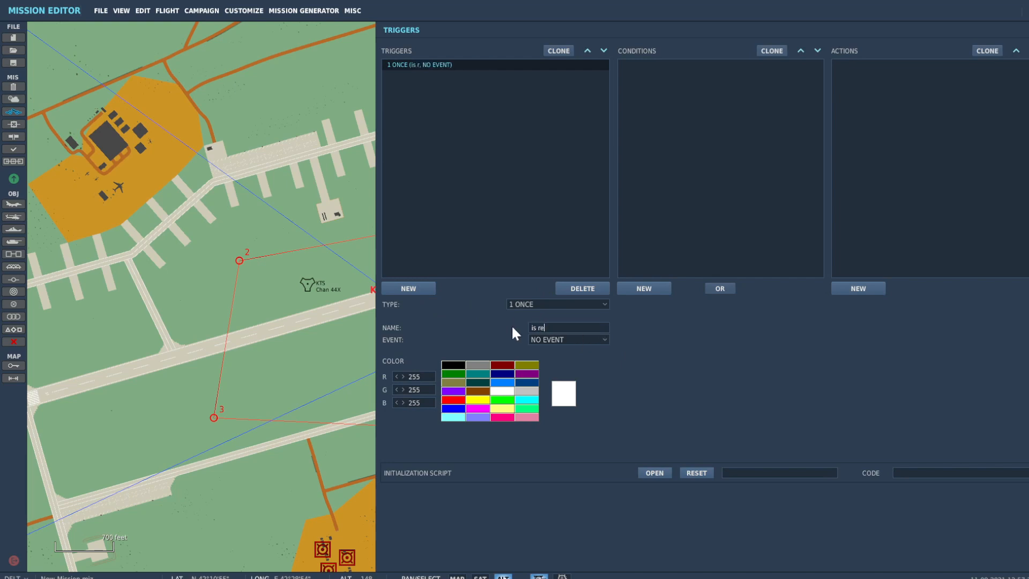
pyautogui.click(532, 302)
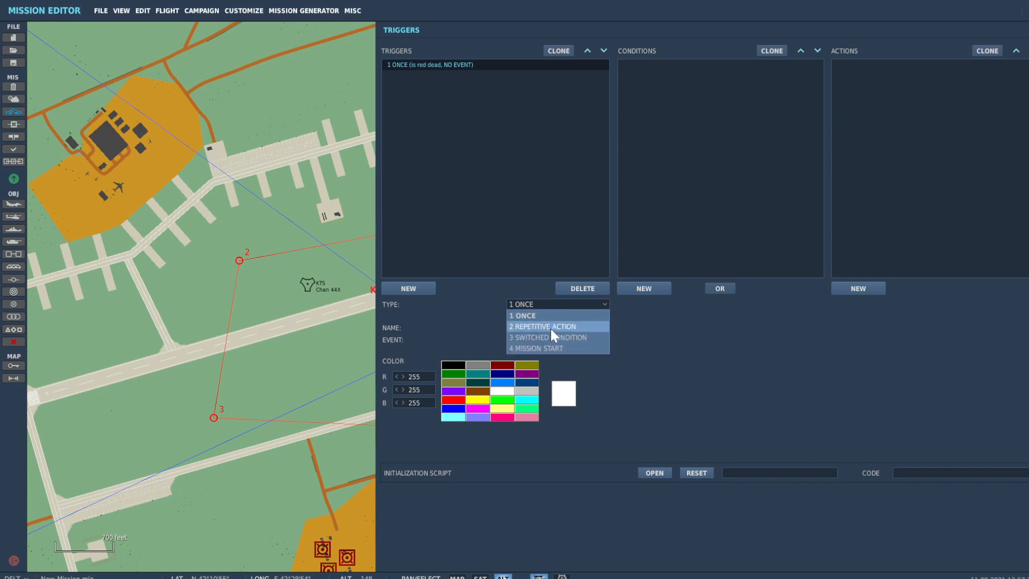
pyautogui.click(539, 316)
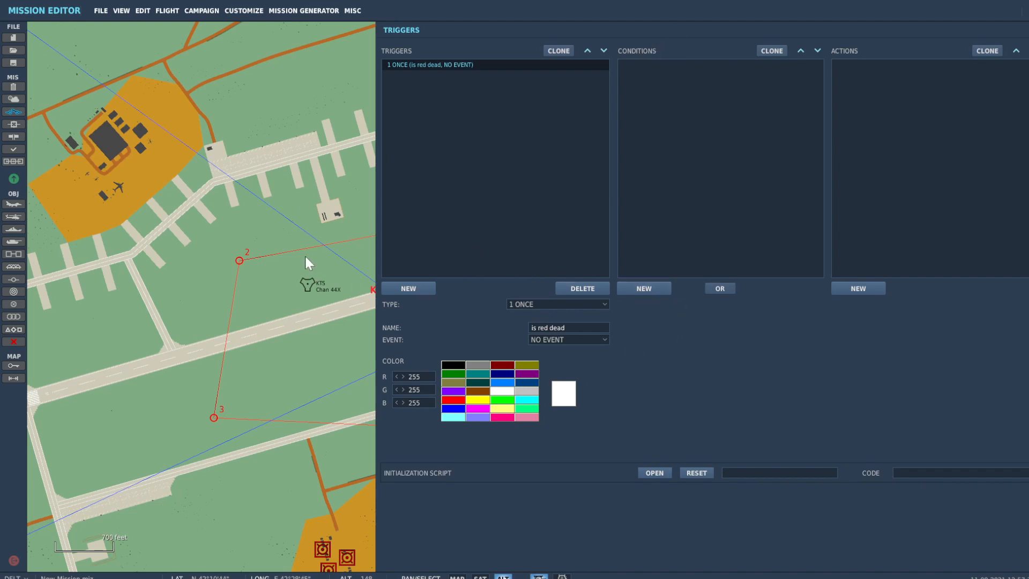
# Examine the redbase zone's coverage of the Kutaisi airfield and the red units inside it
pyautogui.scroll(-5, 301, 250)
pyautogui.scroll(-3, 298, 233)
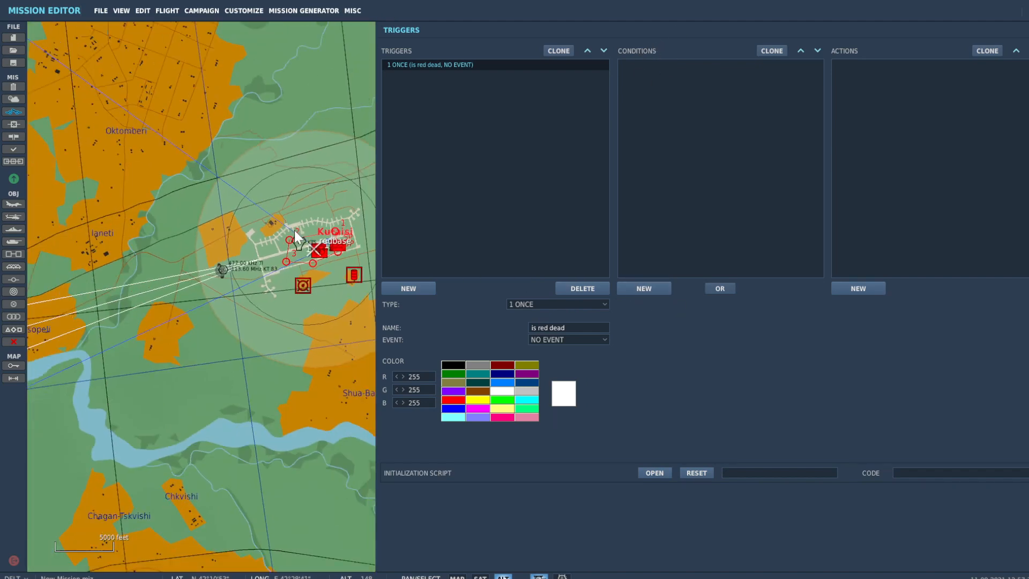
pyautogui.scroll(2, 250, 155)
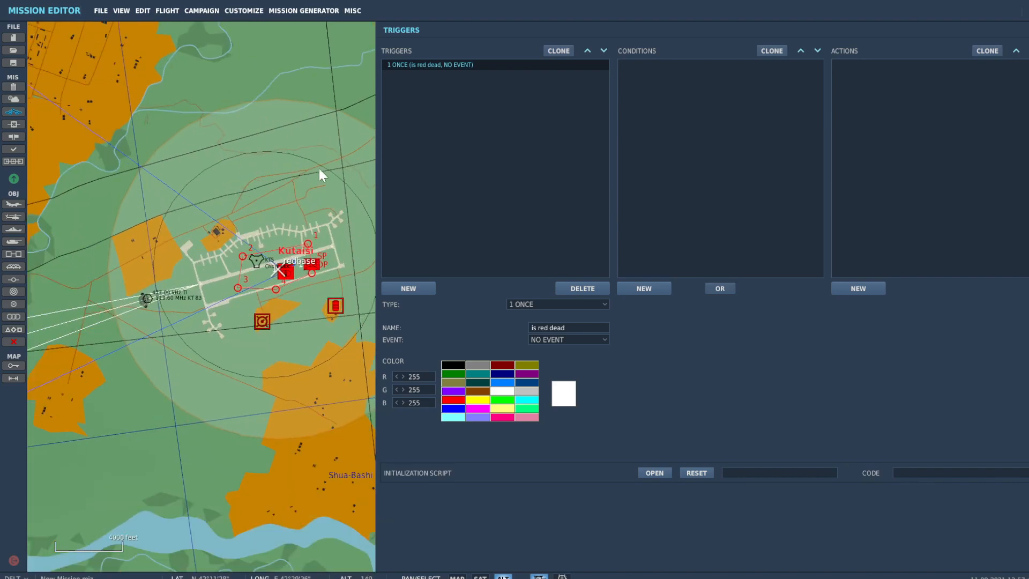
pyautogui.scroll(1, 291, 246)
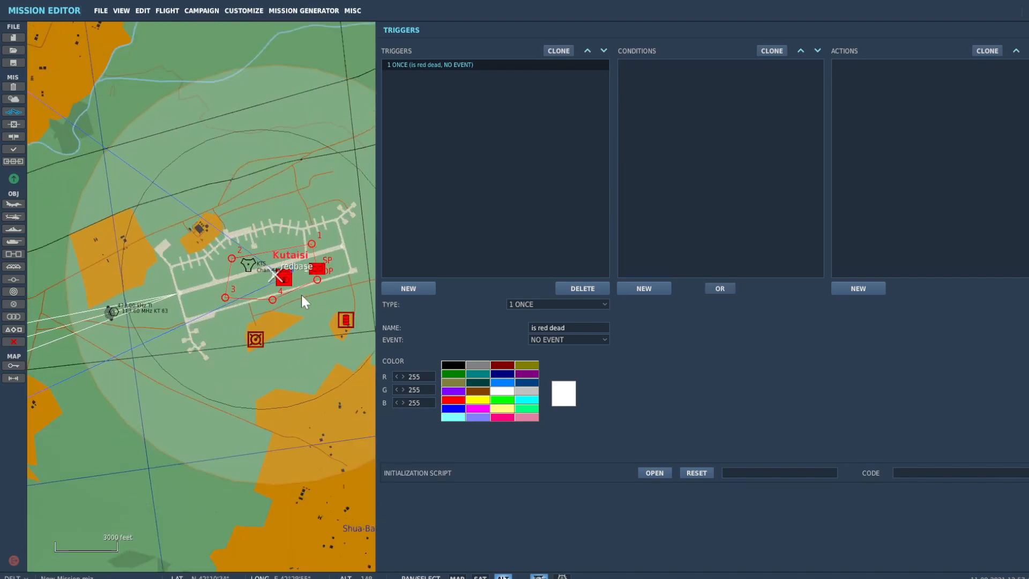
pyautogui.scroll(3, 302, 267)
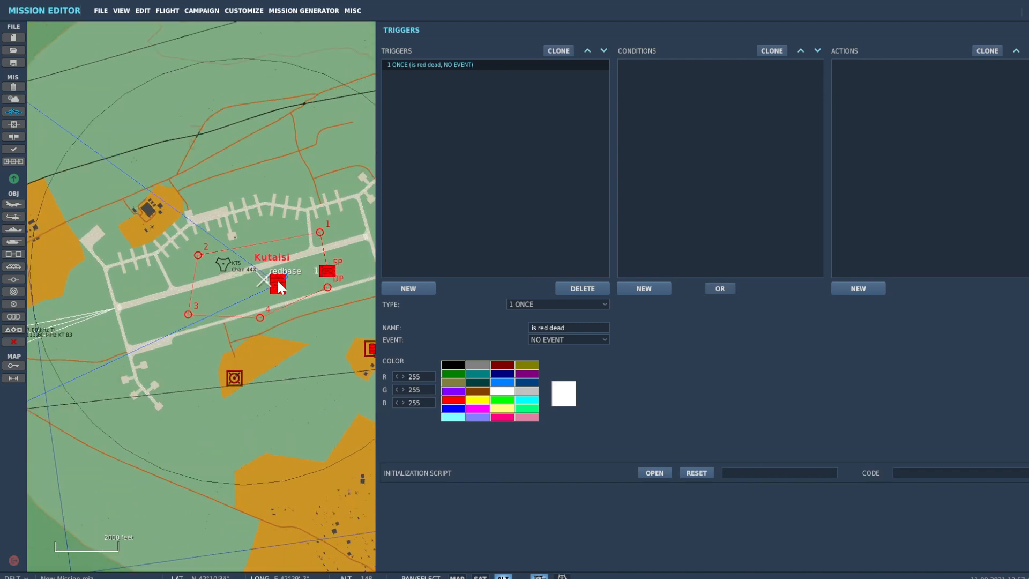
pyautogui.scroll(-3, 279, 289)
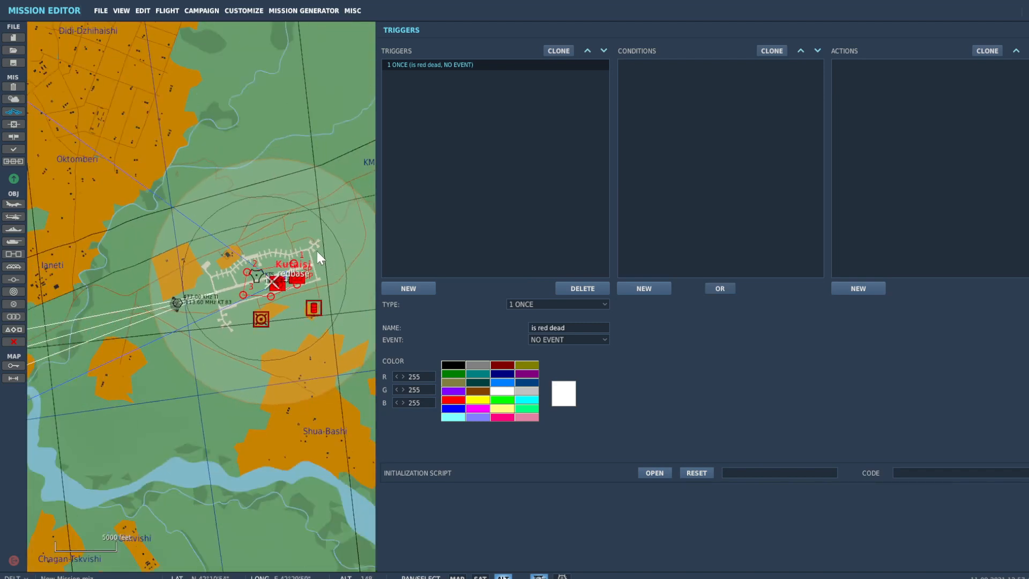
pyautogui.scroll(1, 287, 248)
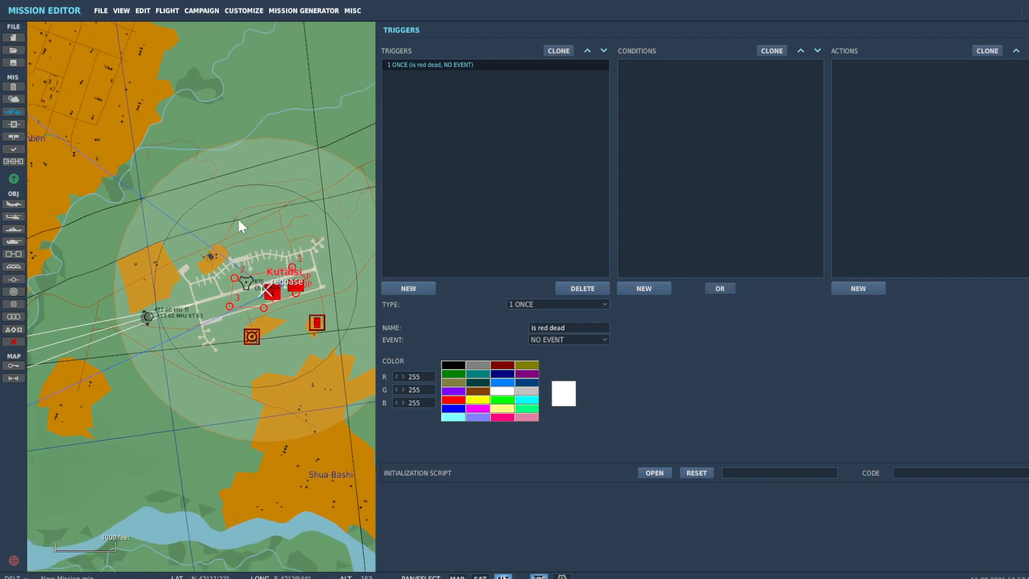
# Add a condition to the trigger that checks for ALL OF COALITION OUT OF ZONE, using Red and redbase
pyautogui.scroll(1, 237, 217)
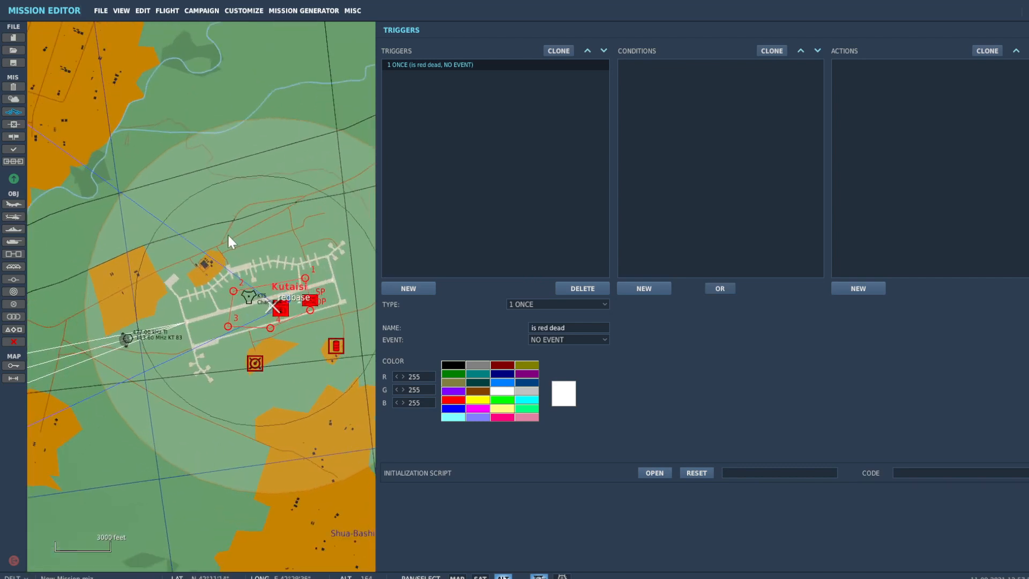
pyautogui.click(640, 290)
pyautogui.click(757, 304)
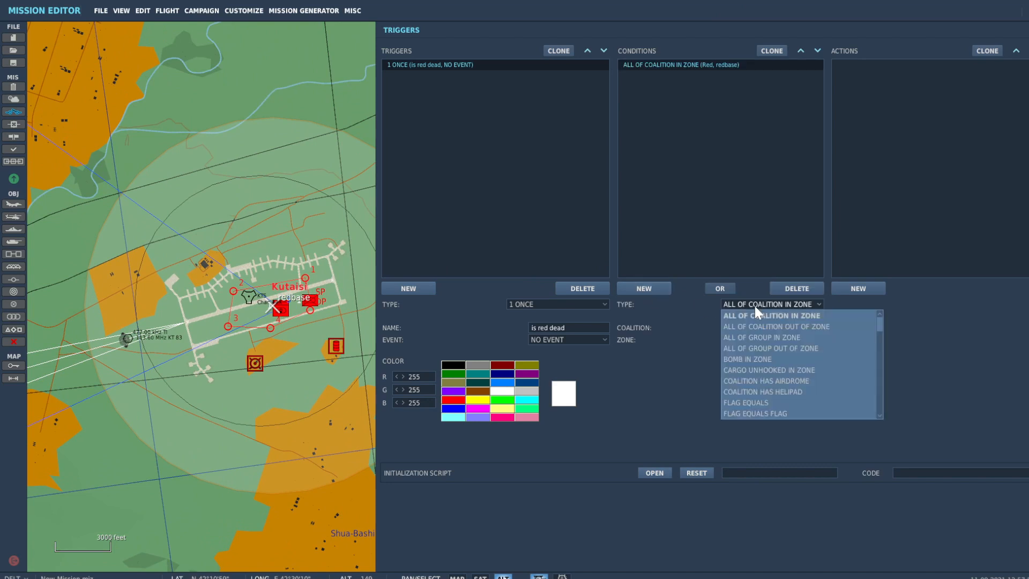
pyautogui.click(750, 326)
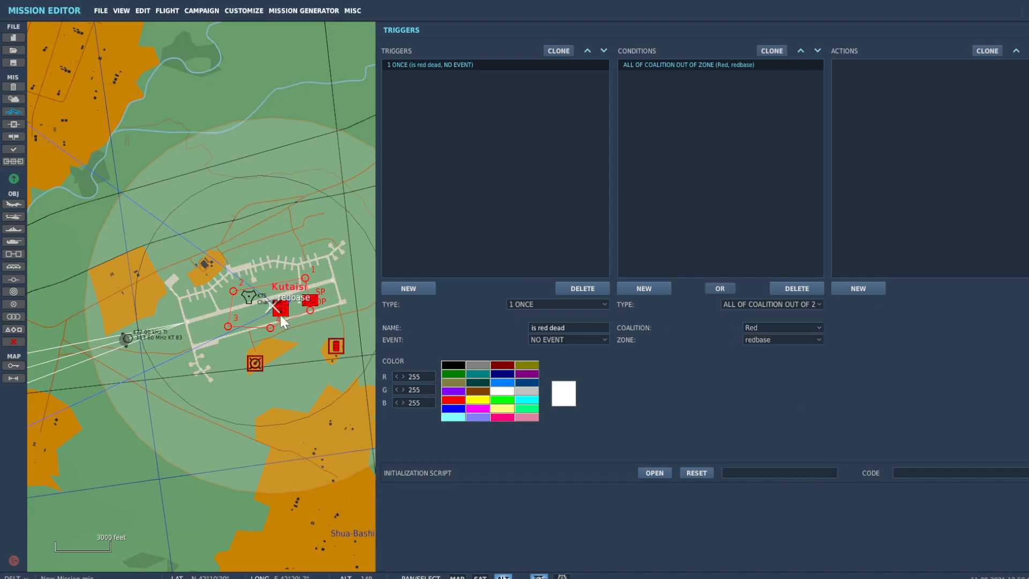
# Add a MESSAGE TO COALITION action to the "is red dead" trigger and address it to the Blue coalition
pyautogui.scroll(-2, 286, 303)
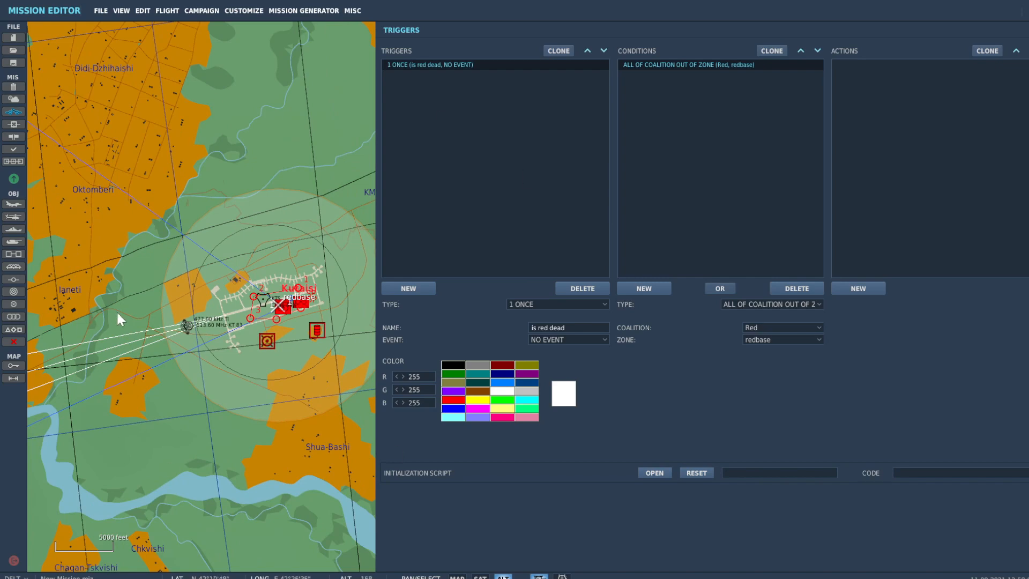
pyautogui.scroll(-1, 284, 265)
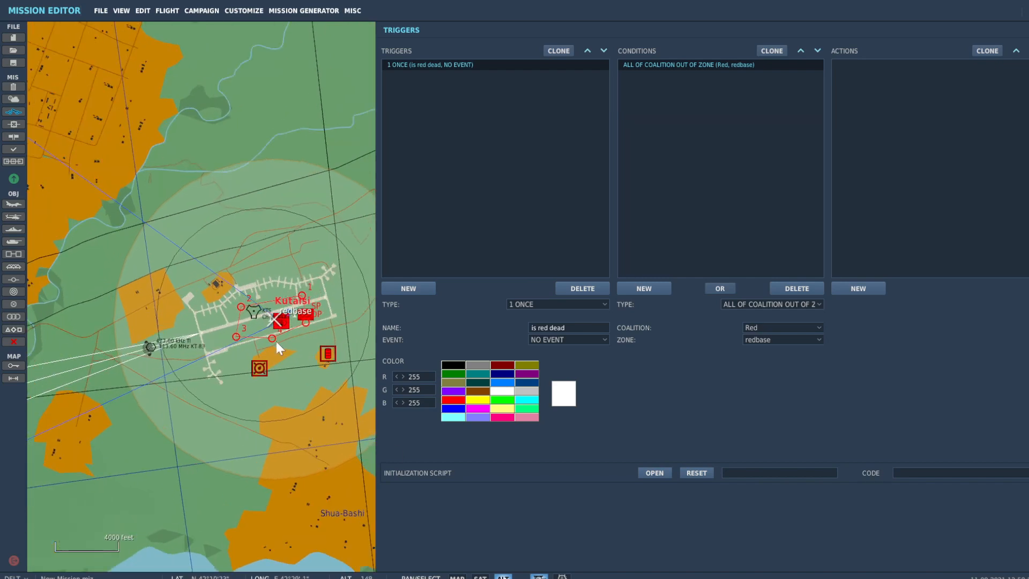
pyautogui.scroll(-1, 278, 321)
pyautogui.scroll(3, 279, 316)
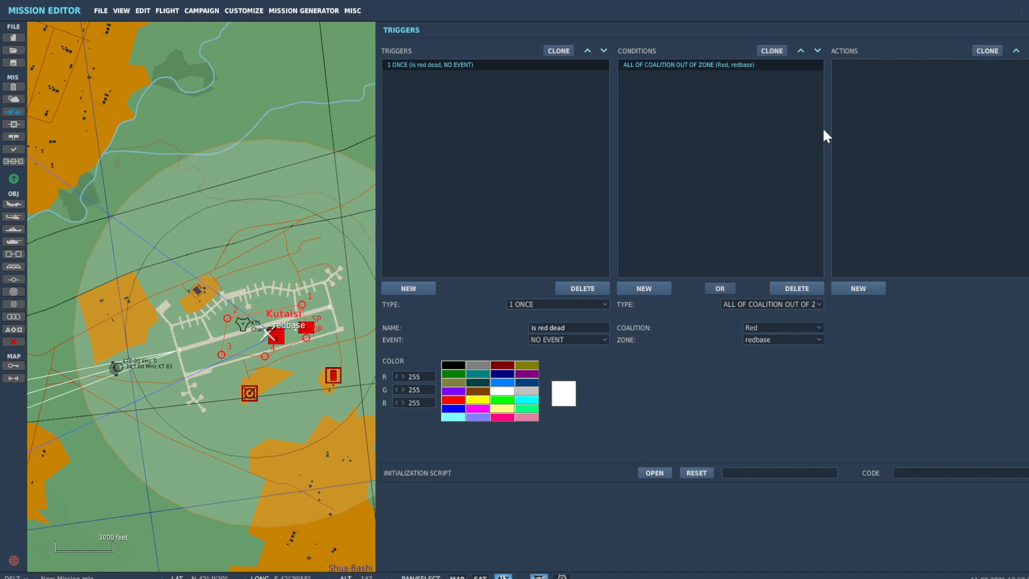
pyautogui.click(858, 288)
pyautogui.click(936, 304)
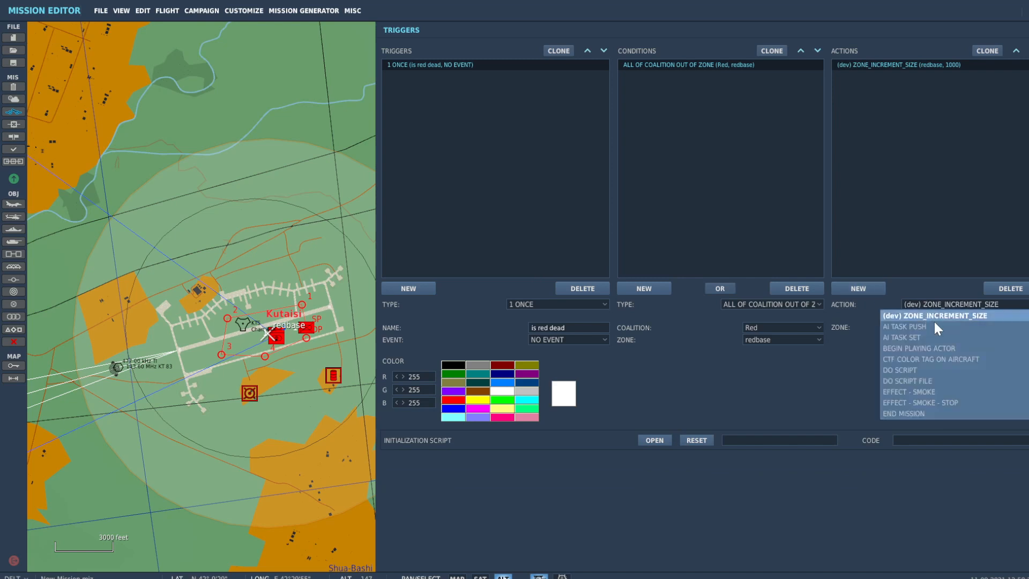
pyautogui.scroll(-8, 927, 319)
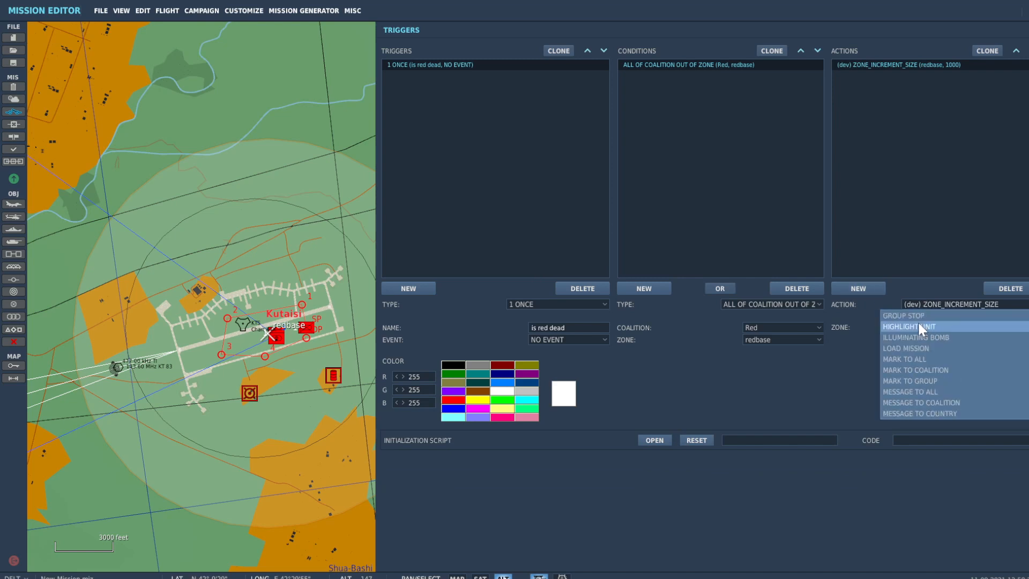
pyautogui.click(927, 402)
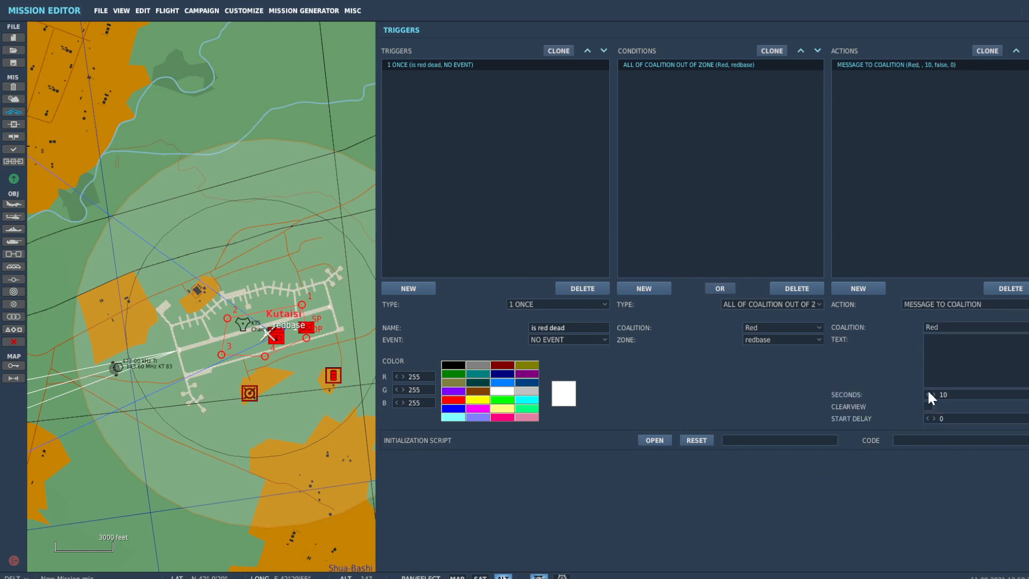
pyautogui.click(943, 325)
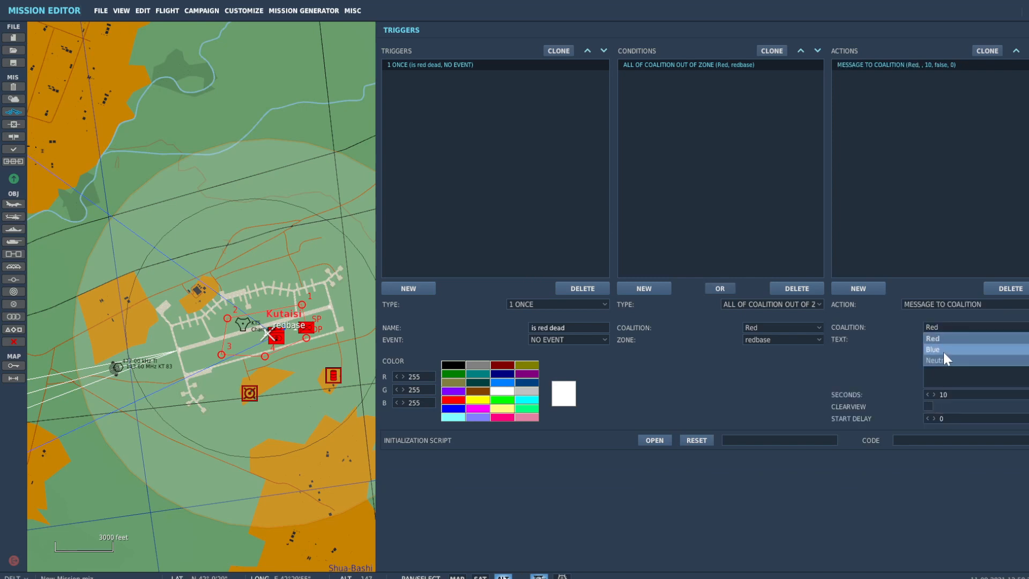
pyautogui.click(943, 350)
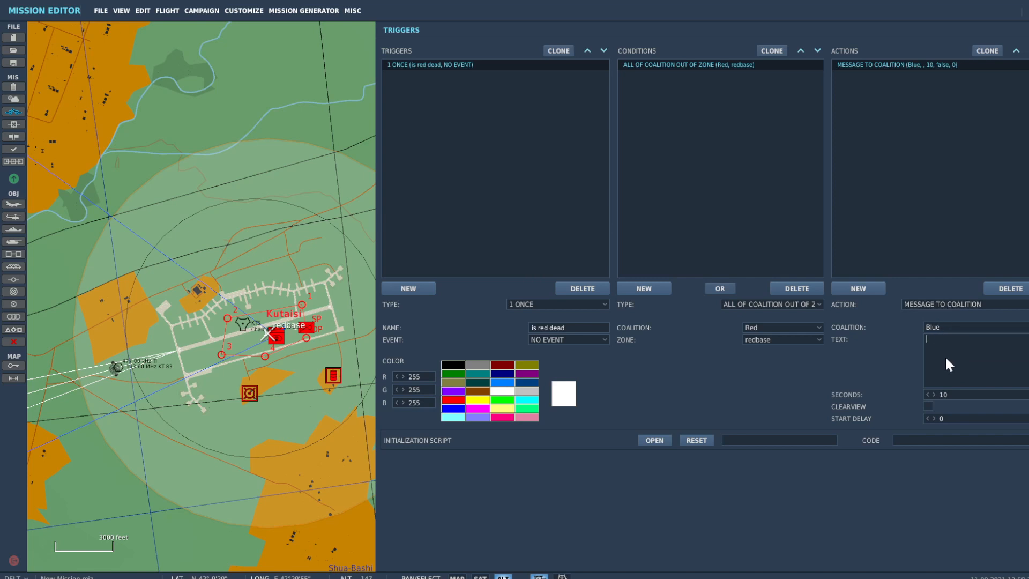
# Write "Well done!!" and, after a blank line, "Enemy defeated." as the message text, and set its start delay to 10
pyautogui.write('Well done!!')
pyautogui.press('Return')
pyautogui.press('Return')
pyautogui.write('Enem')
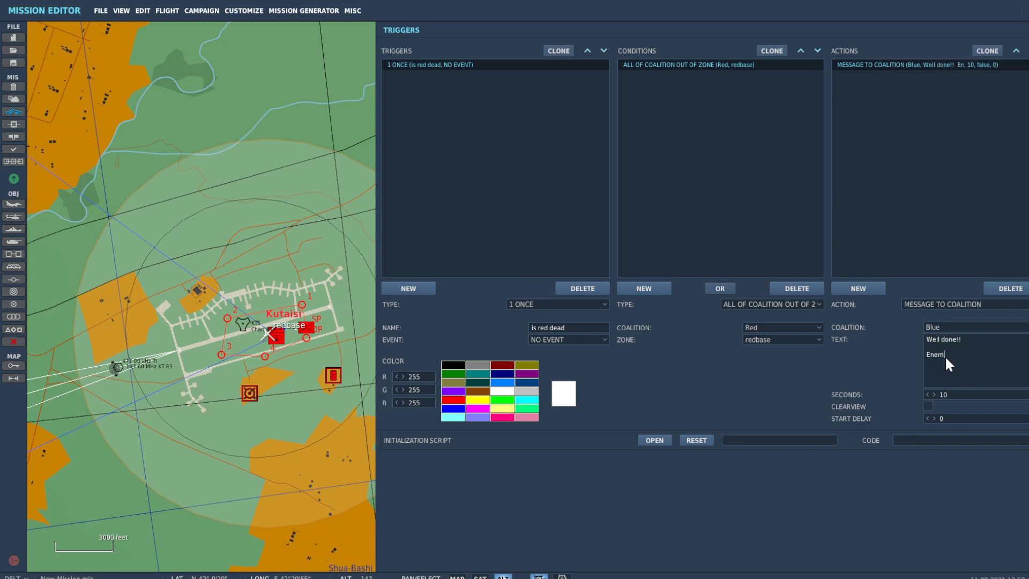
pyautogui.write('y defeated.')
pyautogui.click(988, 352)
# Add a second trigger action of type SOUND TO COALITION and assign it to the Blue coalition
pyautogui.click(861, 287)
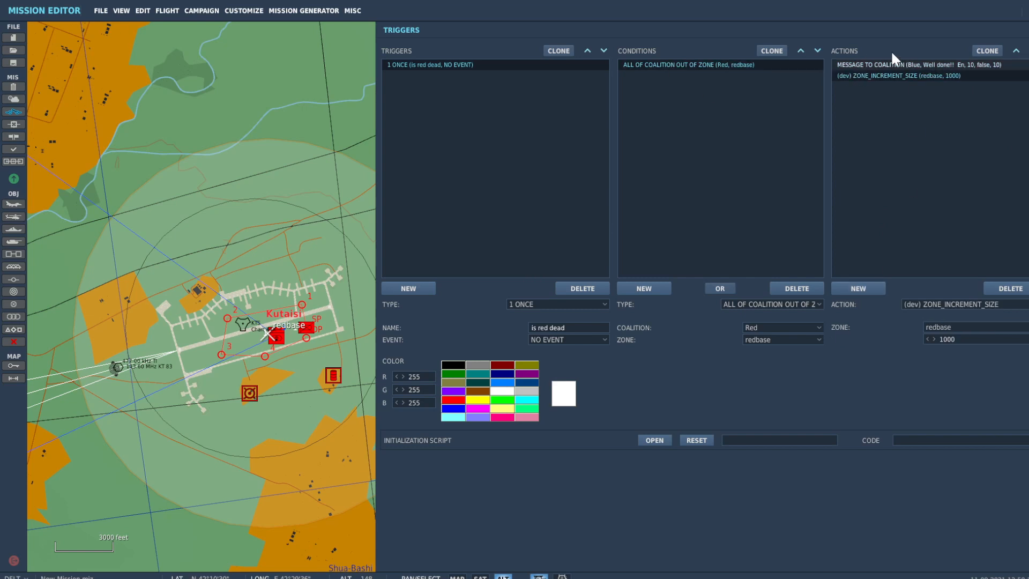
pyautogui.click(937, 303)
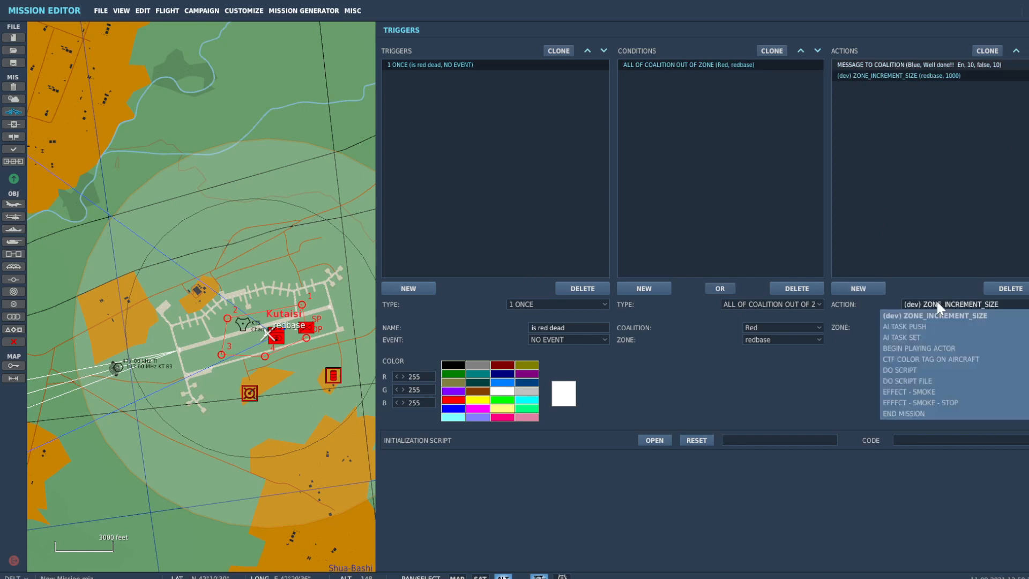
pyautogui.scroll(-8, 931, 335)
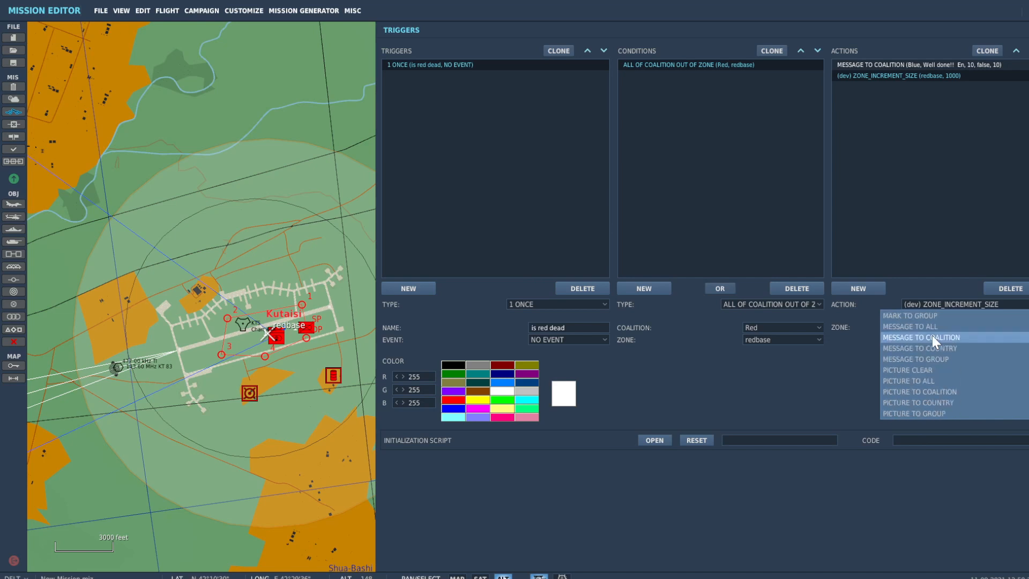
pyautogui.scroll(-13, 931, 335)
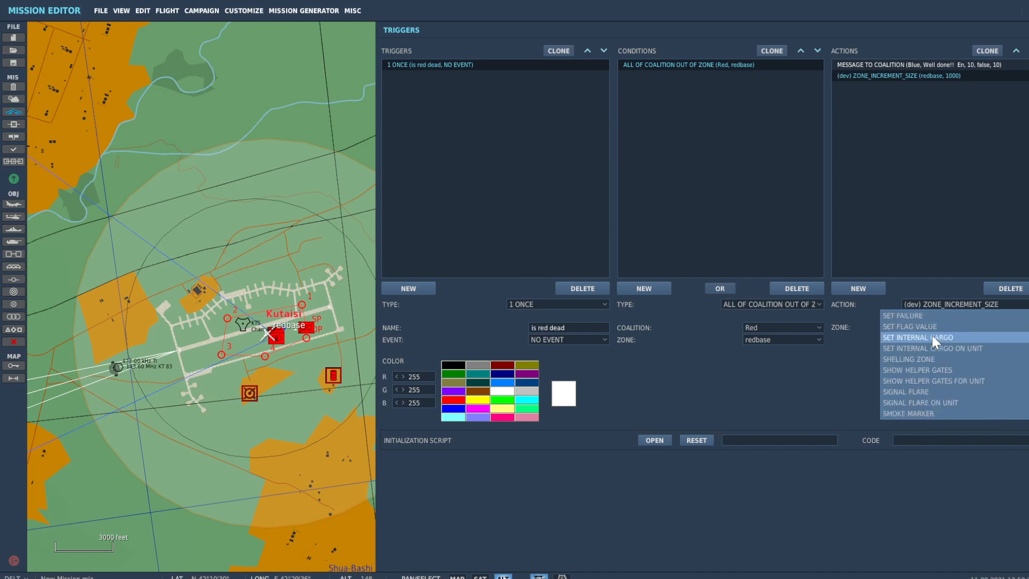
pyautogui.scroll(-2, 935, 351)
pyautogui.click(931, 393)
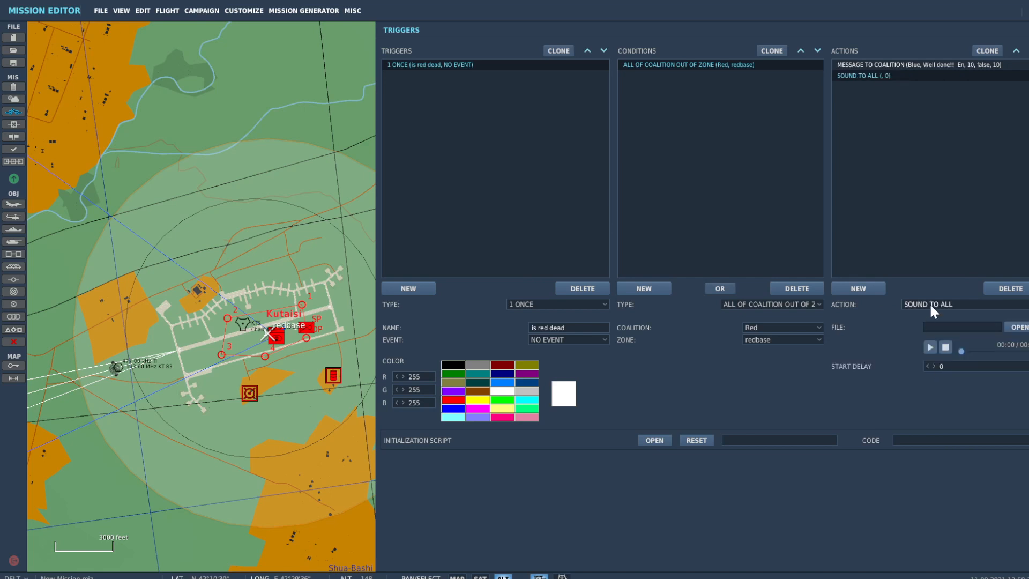
pyautogui.click(930, 304)
pyautogui.click(940, 393)
pyautogui.click(940, 327)
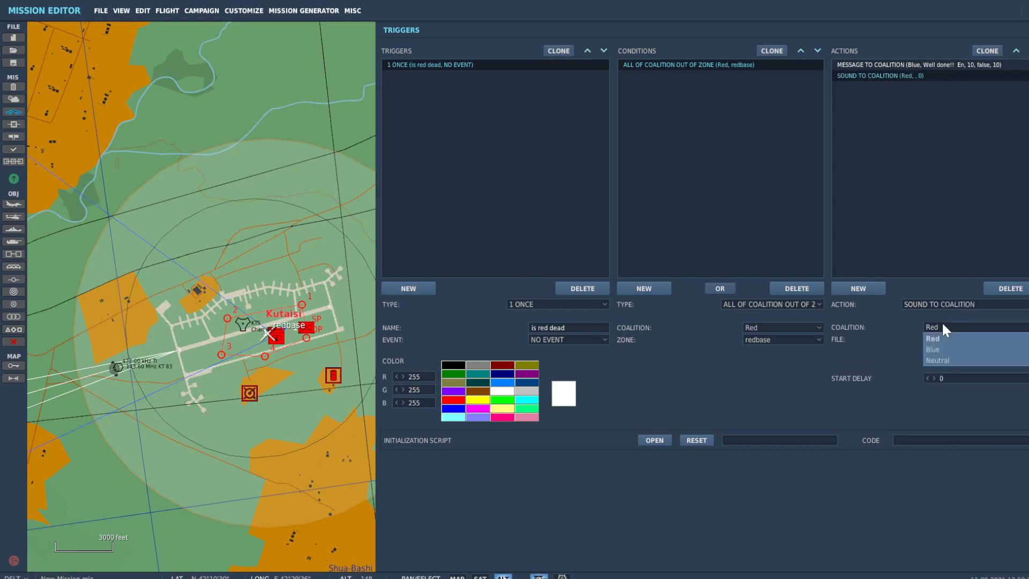
pyautogui.click(938, 355)
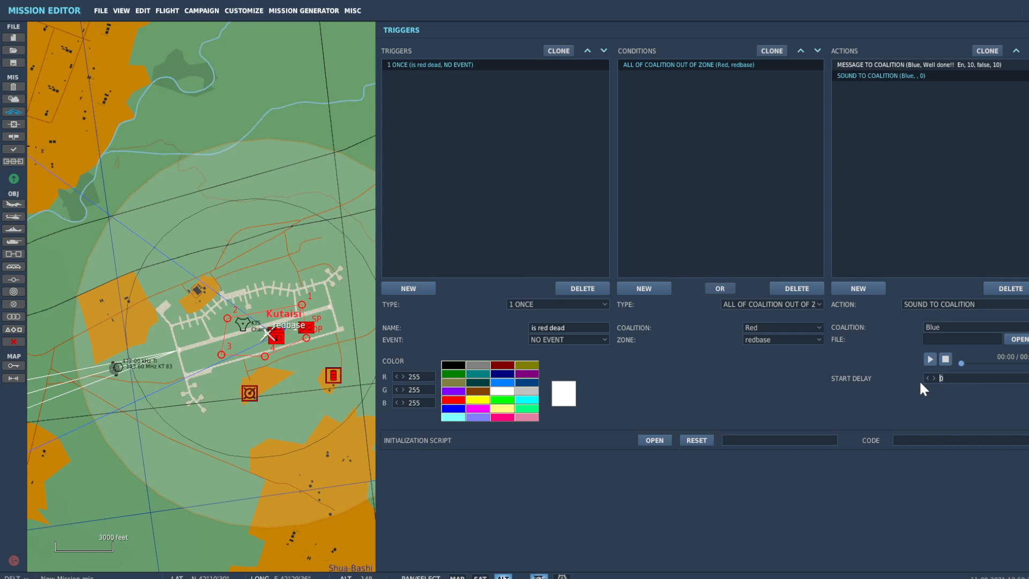
# Set the sound action's start delay to 9.5 and compare it with the message action's timing
pyautogui.write('.5')
pyautogui.click(875, 63)
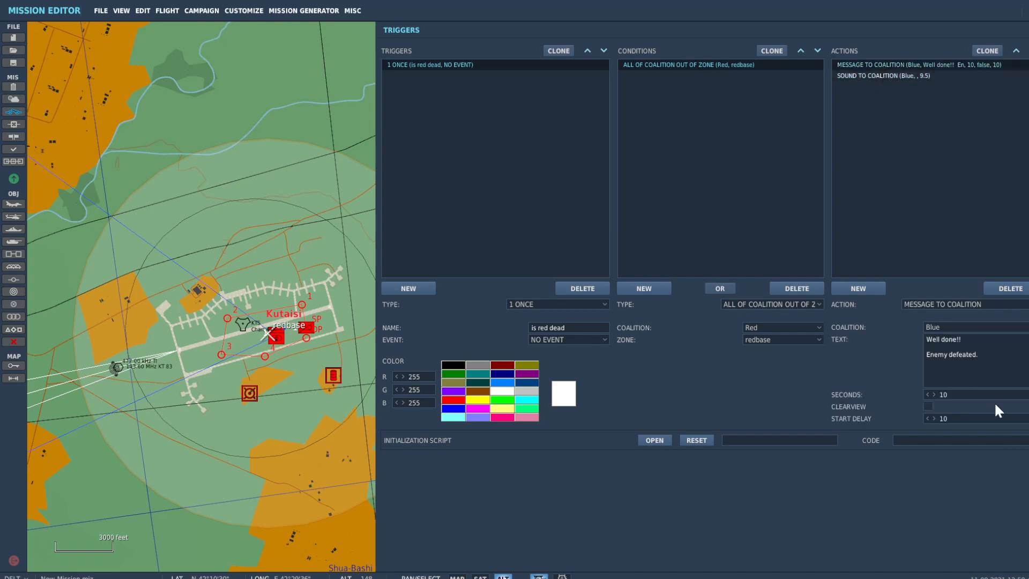
pyautogui.click(866, 76)
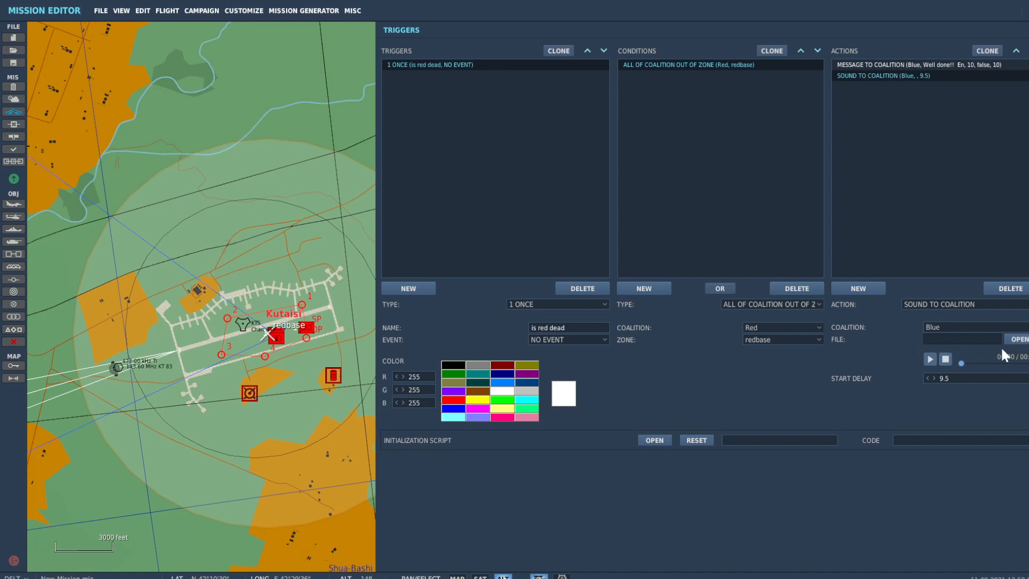
# Load button-35.wav from the Sound Effects folder as the sound action's file
pyautogui.click(1017, 339)
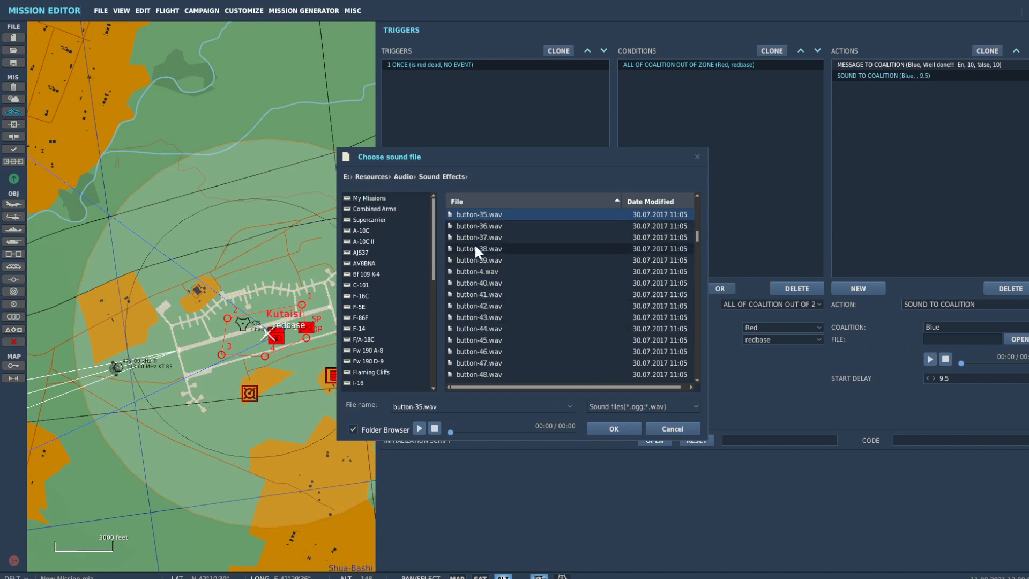
pyautogui.scroll(-10, 480, 262)
pyautogui.scroll(13, 484, 265)
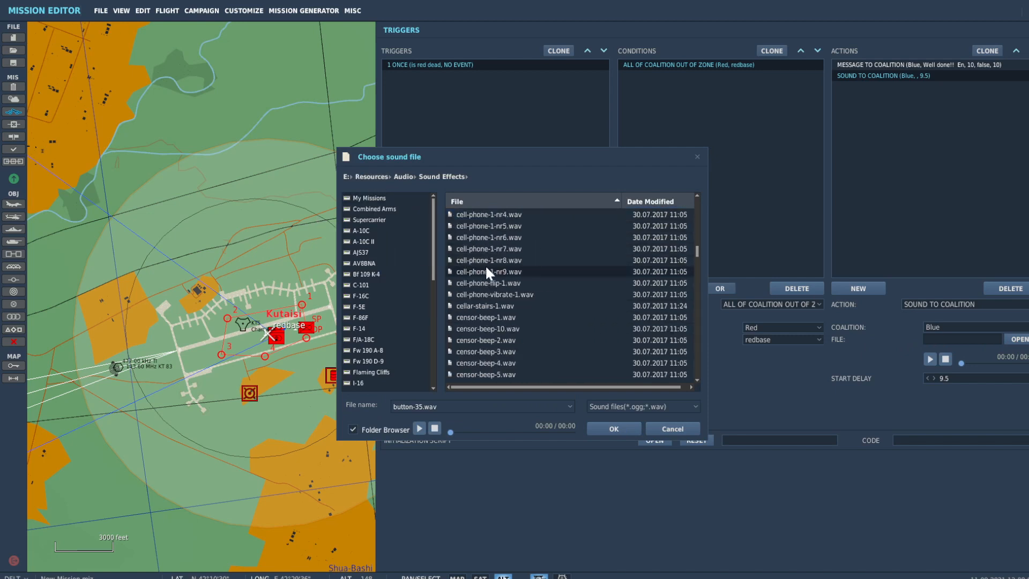
pyautogui.scroll(-7, 491, 252)
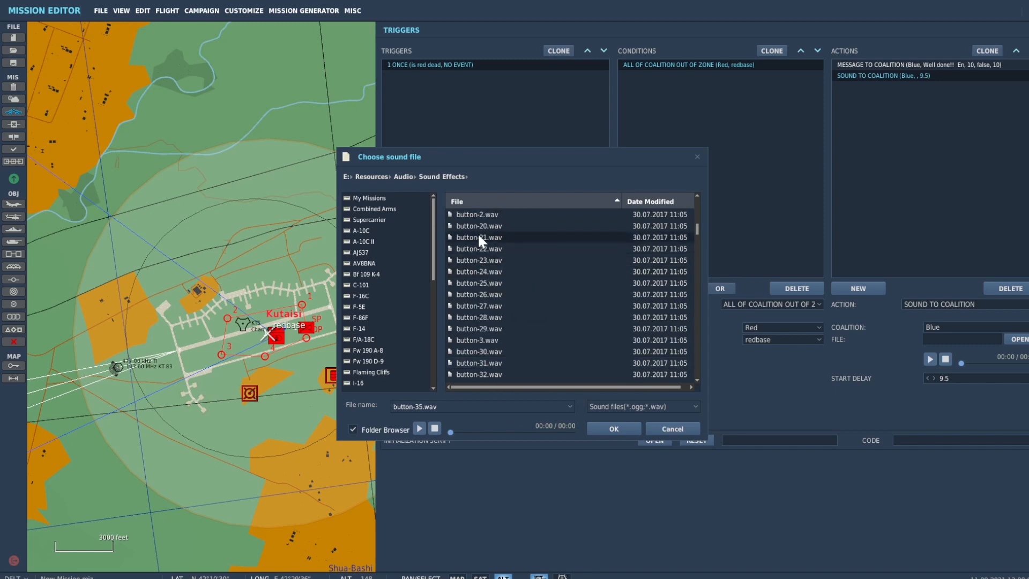
pyautogui.scroll(4, 504, 302)
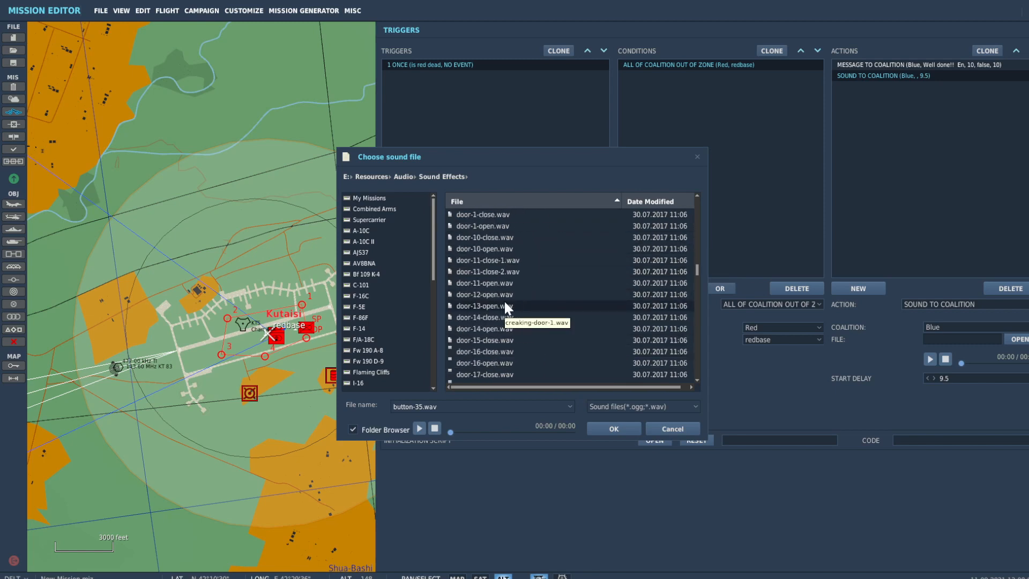
pyautogui.scroll(2, 479, 351)
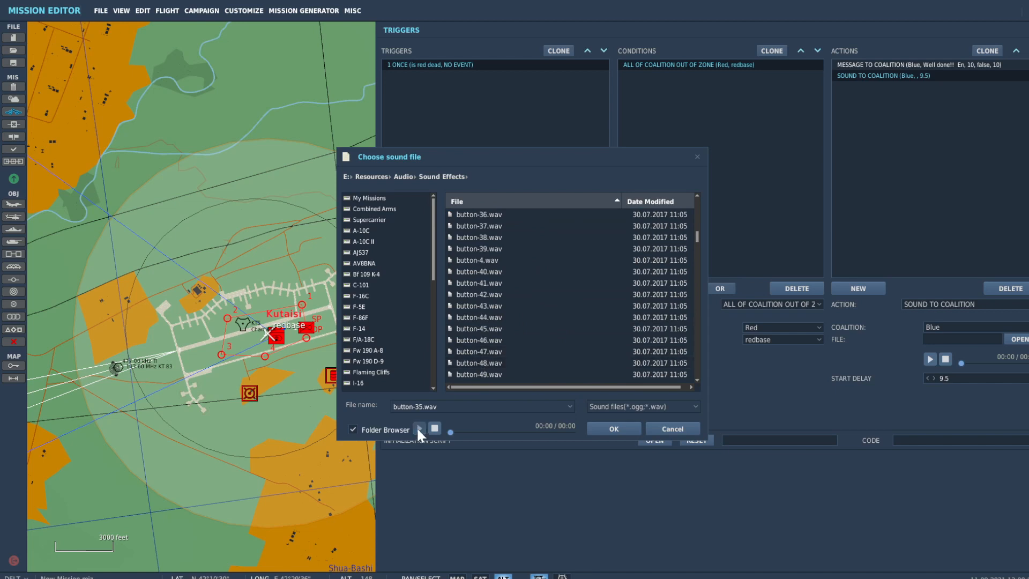
pyautogui.click(615, 428)
# Duplicate the button-35.wav sound action, increase the copy's start delay, and close the trigger settings
pyautogui.click(937, 76)
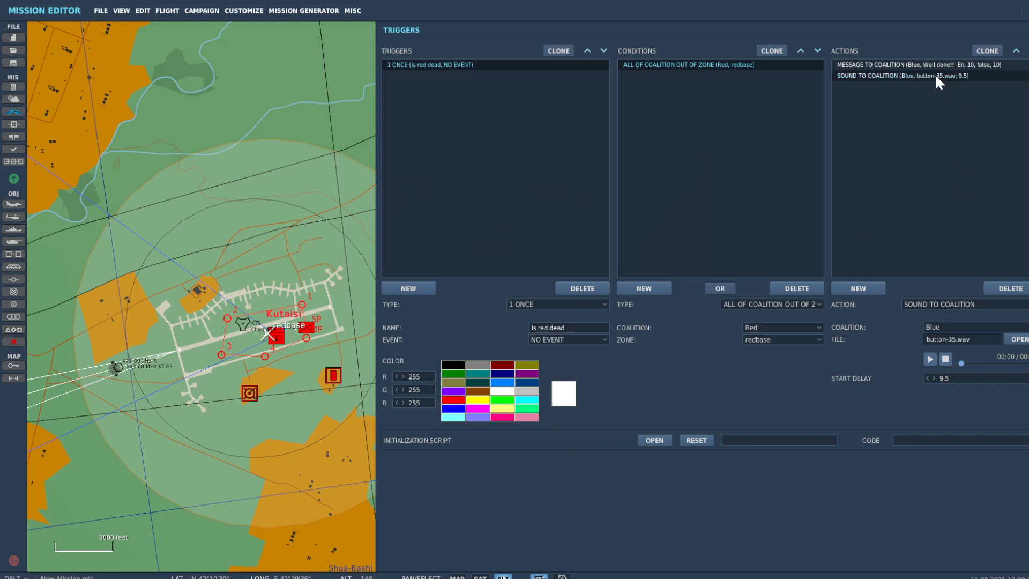
pyautogui.click(983, 50)
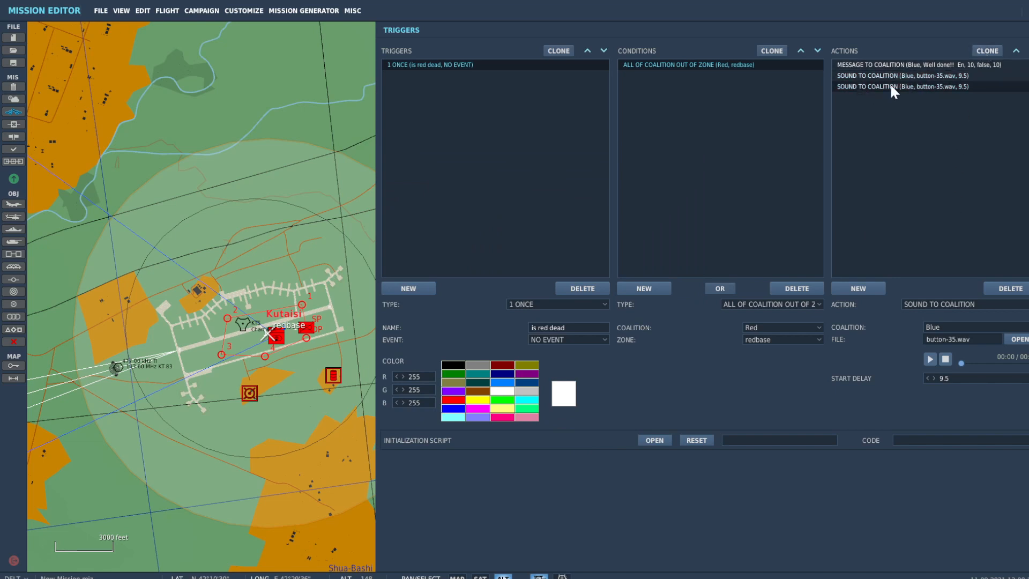
pyautogui.click(932, 378)
pyautogui.click(933, 378)
pyautogui.click(933, 378)
pyautogui.click(1027, 30)
# Examine the mission area and the blue flight route between Senaki-Kolkhi and Kutaisi on the map
pyautogui.scroll(-10, 214, 268)
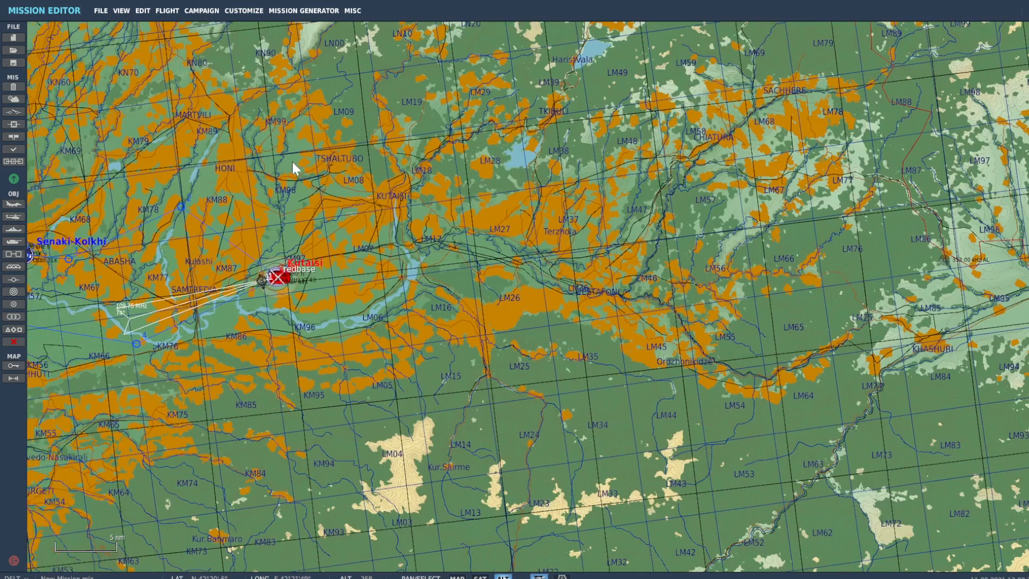
pyautogui.moveTo(202, 164); pyautogui.dragTo(646, 168)
pyautogui.scroll(2, 566, 248)
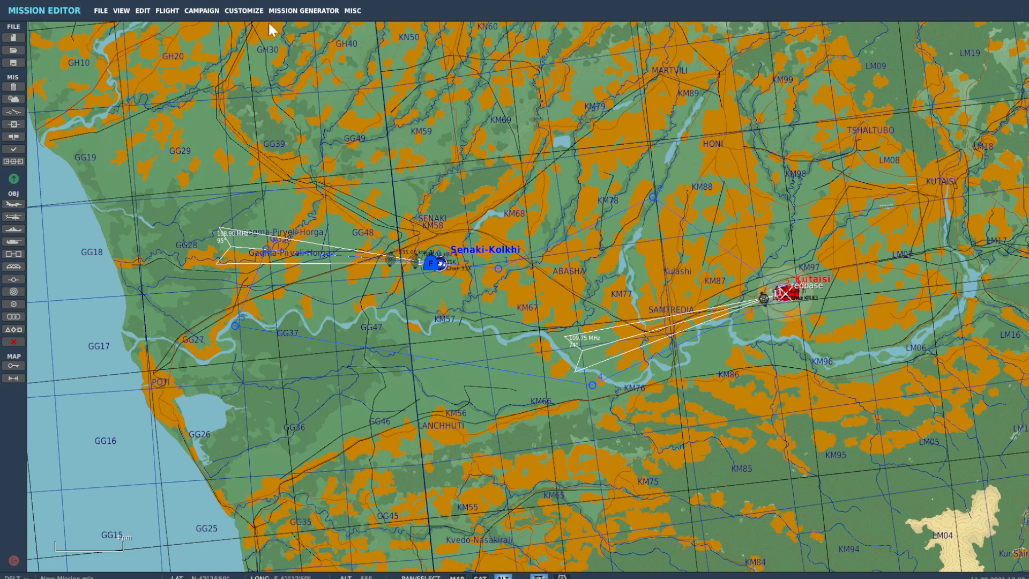
pyautogui.scroll(1, 817, 316)
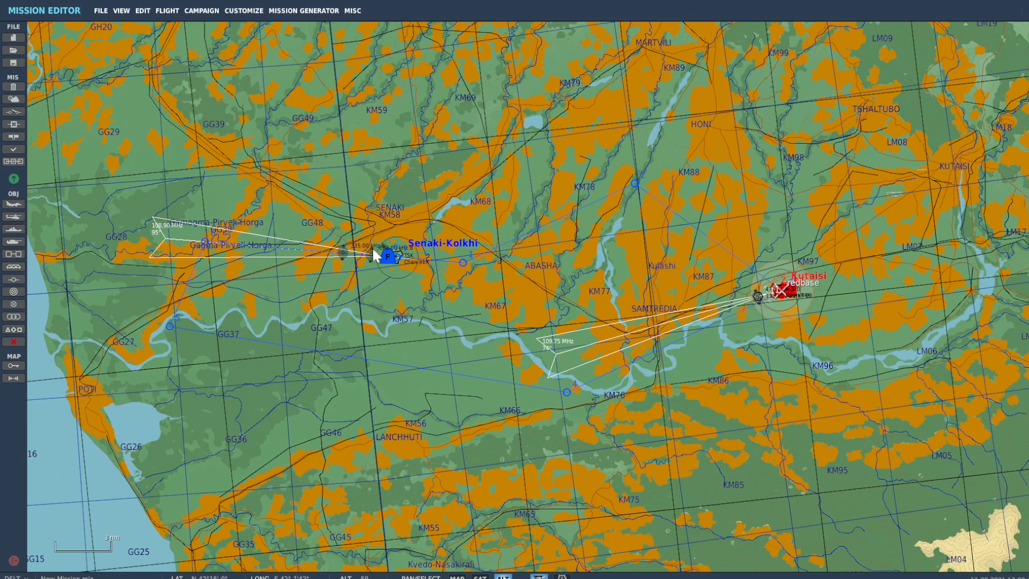
pyautogui.scroll(1, 375, 257)
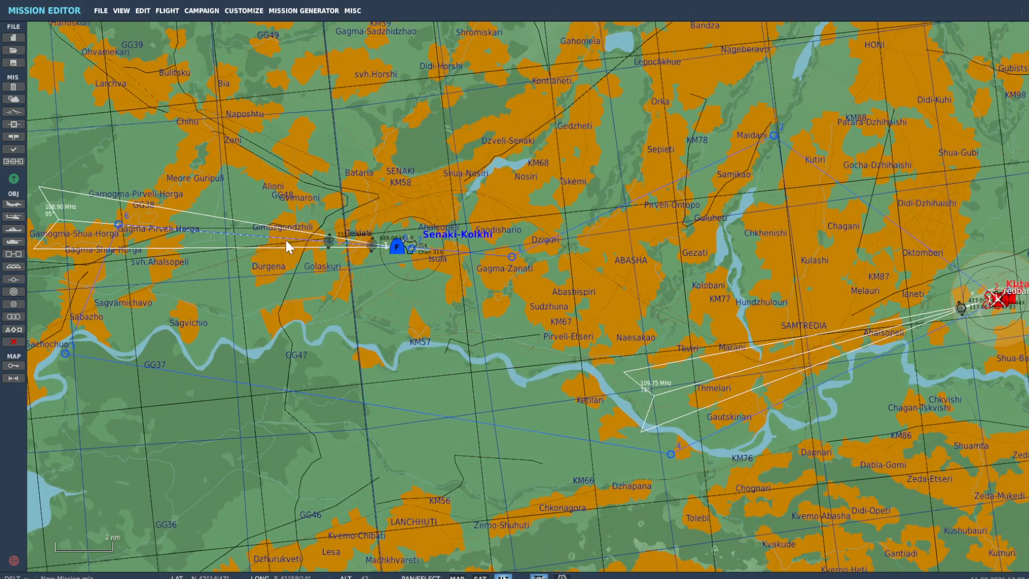
pyautogui.scroll(1, 236, 239)
pyautogui.scroll(-4, 567, 314)
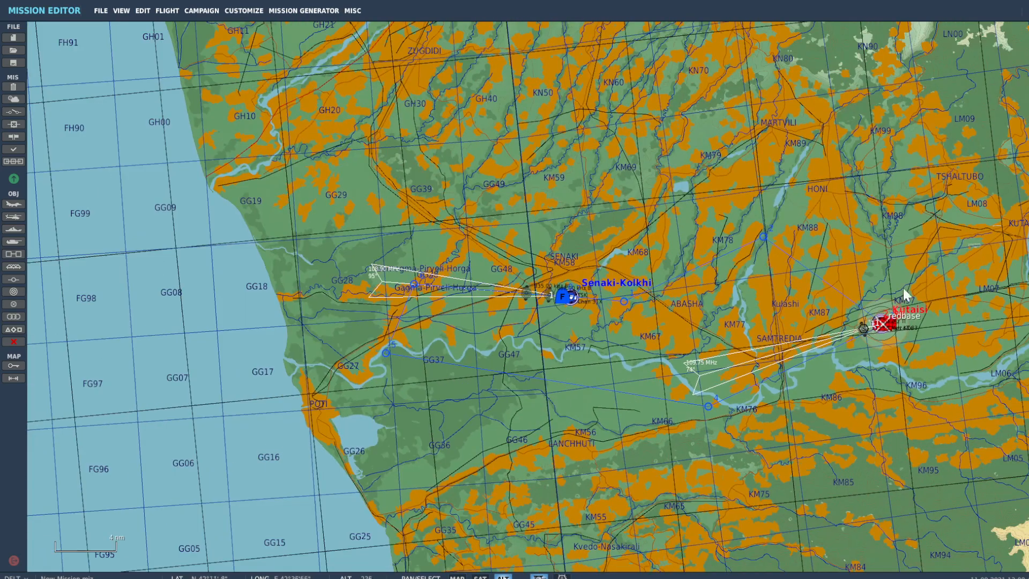
pyautogui.scroll(3, 578, 294)
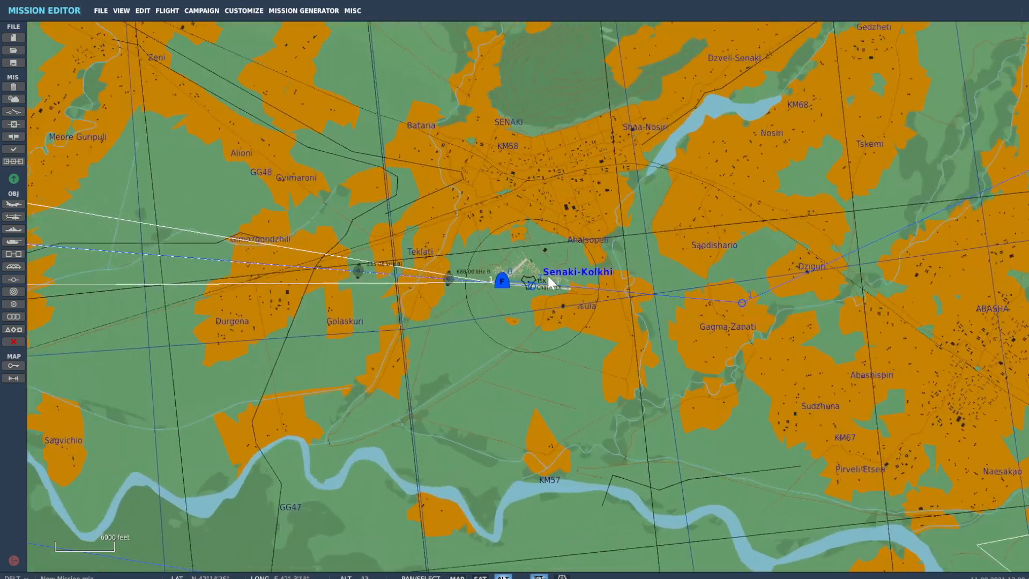
pyautogui.scroll(-4, 547, 276)
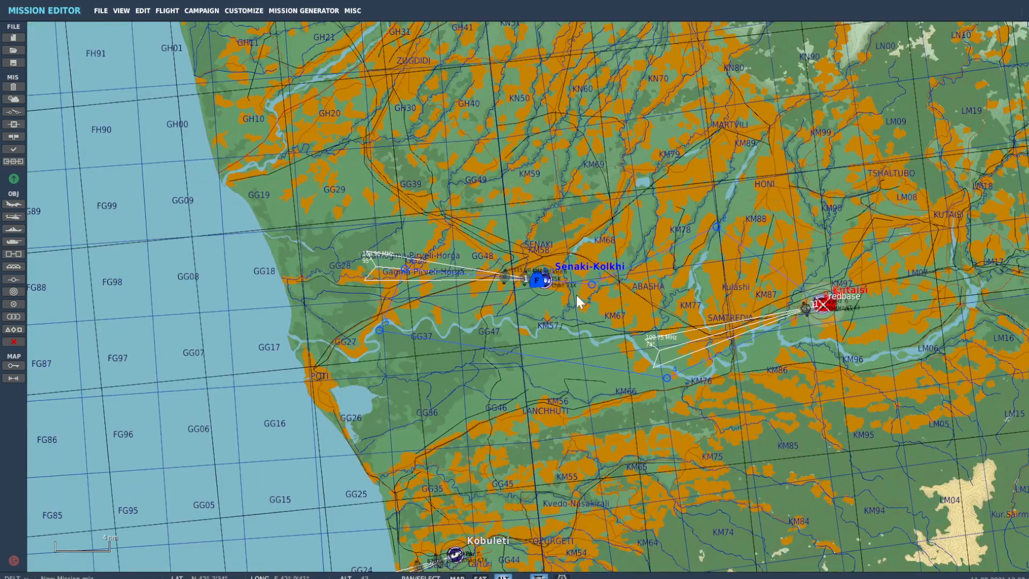
# Open the mission briefing and title the sortie "Take out the red guy on mission tutorial editor intro"
pyautogui.scroll(4, 547, 286)
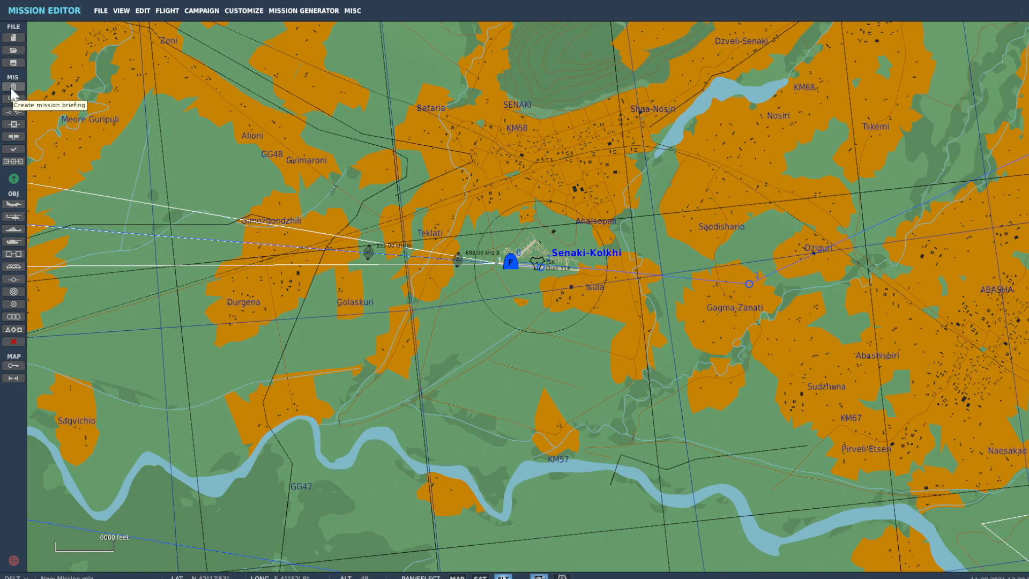
pyautogui.click(12, 86)
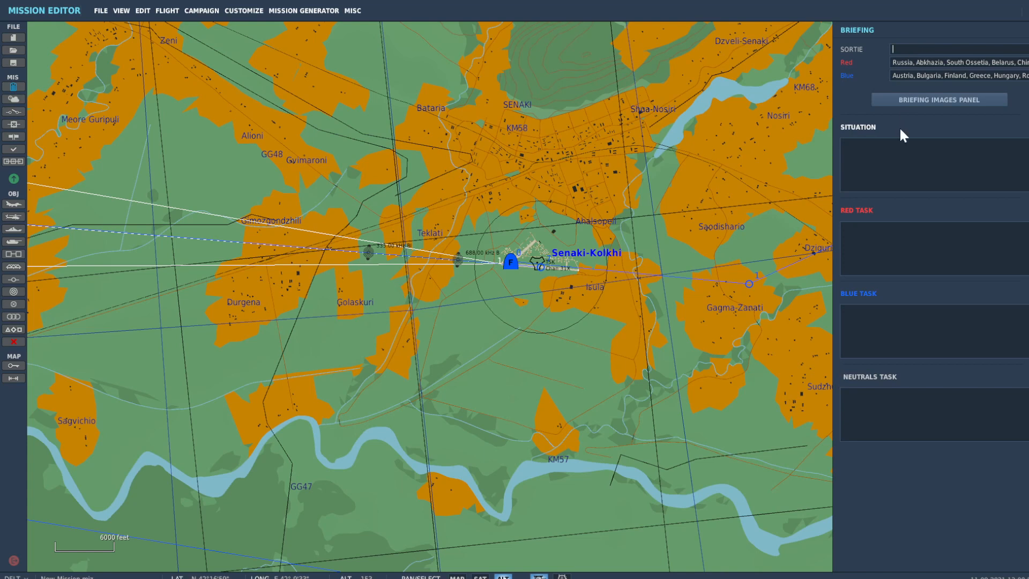
pyautogui.write('Take out the red guy on mission tutorial editor')
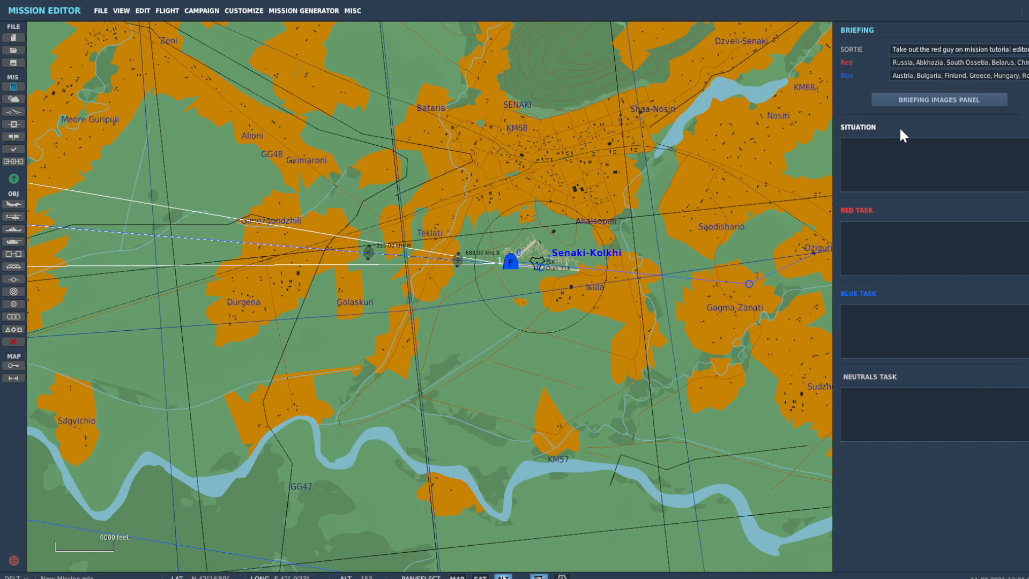
pyautogui.write(' intr')
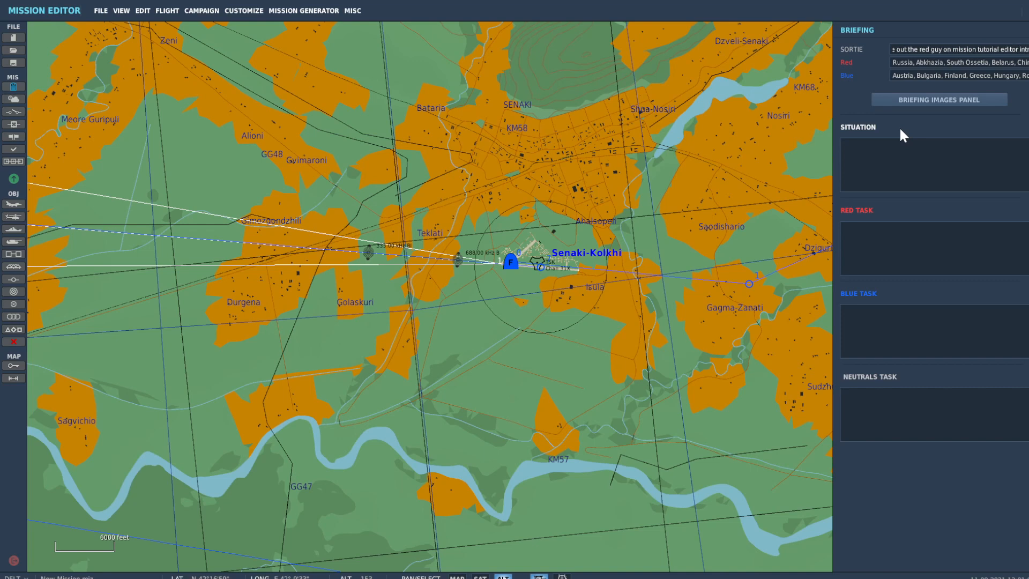
# Fill in the briefing's situation as "Some bad red guys coz russia russia russia did it like always"
pyautogui.write('Some bad re')
pyautogui.write('d guys coz russia russia russia russia ')
pyautogui.write('did it li')
pyautogui.write('ke always')
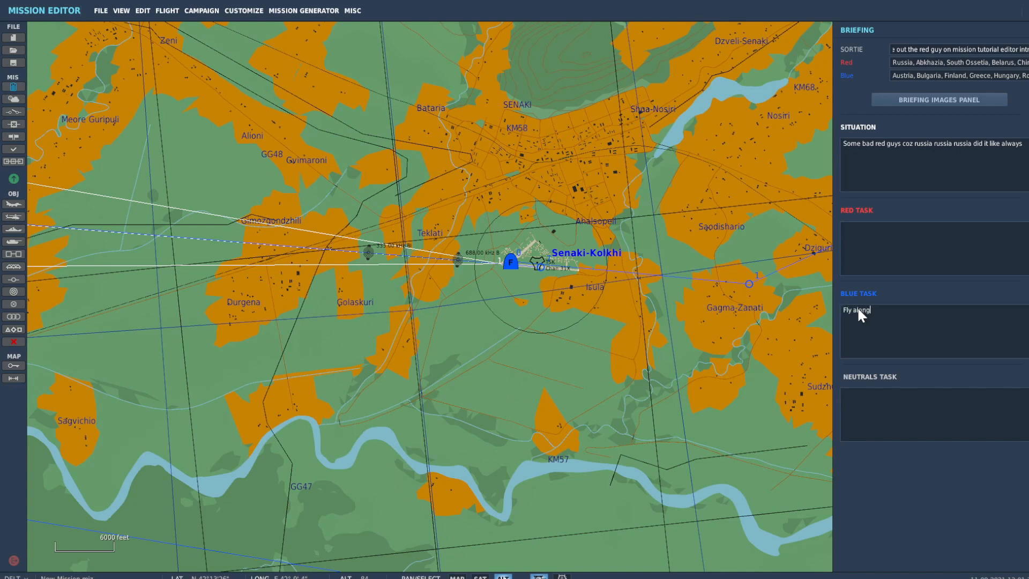
# Enter the blue task "Fly along the prescribed route and take out the enemy found at waypoint 3. Once all are dead, RTB" and close the briefing
pyautogui.write('persc')
pyautogui.press('BackSpace')
pyautogui.press('BackSpace')
pyautogui.press('BackSpace')
pyautogui.press('BackSpace')
pyautogui.write('rescribed route and take out the ene')
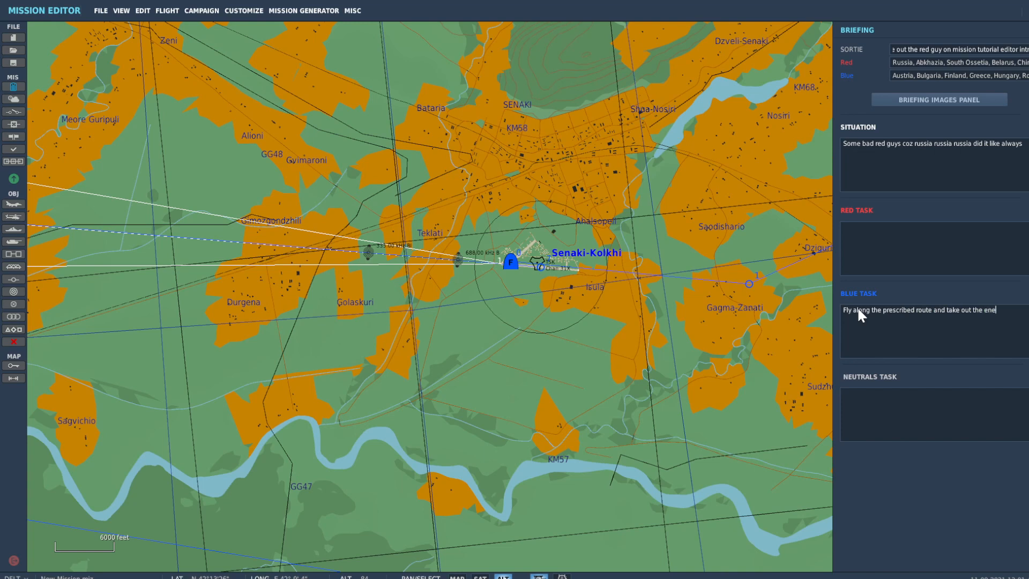
pyautogui.write('my found a')
pyautogui.write('t way')
pyautogui.write('point 3.')
pyautogui.write(' Once all ar')
pyautogui.write('e dead, RT')
pyautogui.write('B')
pyautogui.click(626, 142)
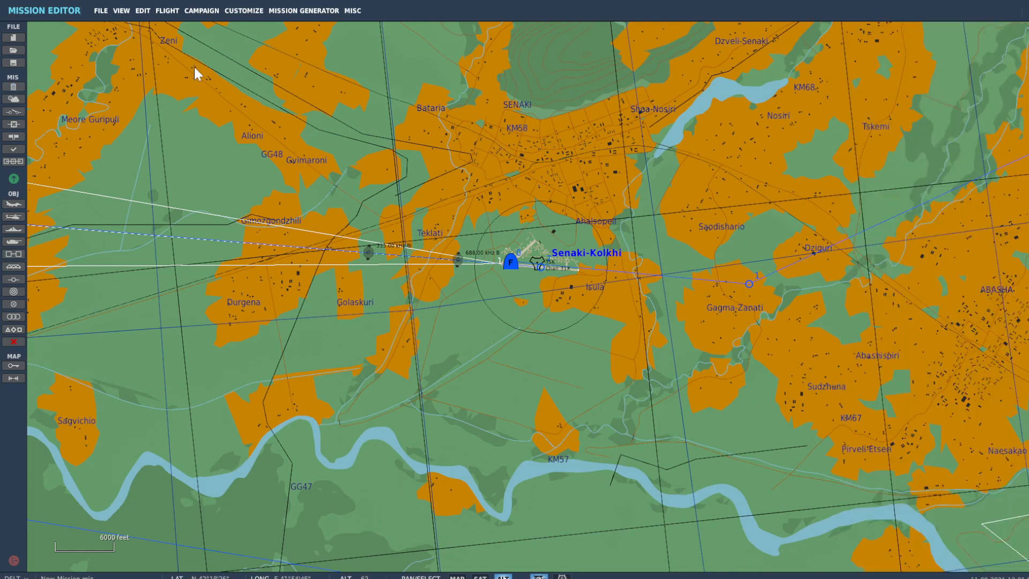
# Save the mission in the Missions folder as "F18 cauc mission editor tutorial vid1"
pyautogui.click(14, 179)
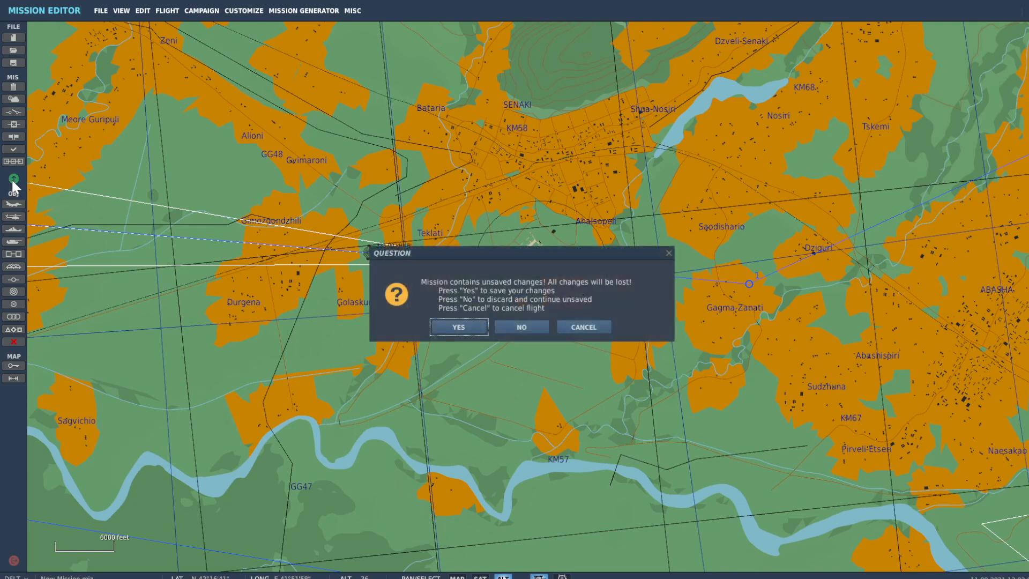
pyautogui.click(459, 325)
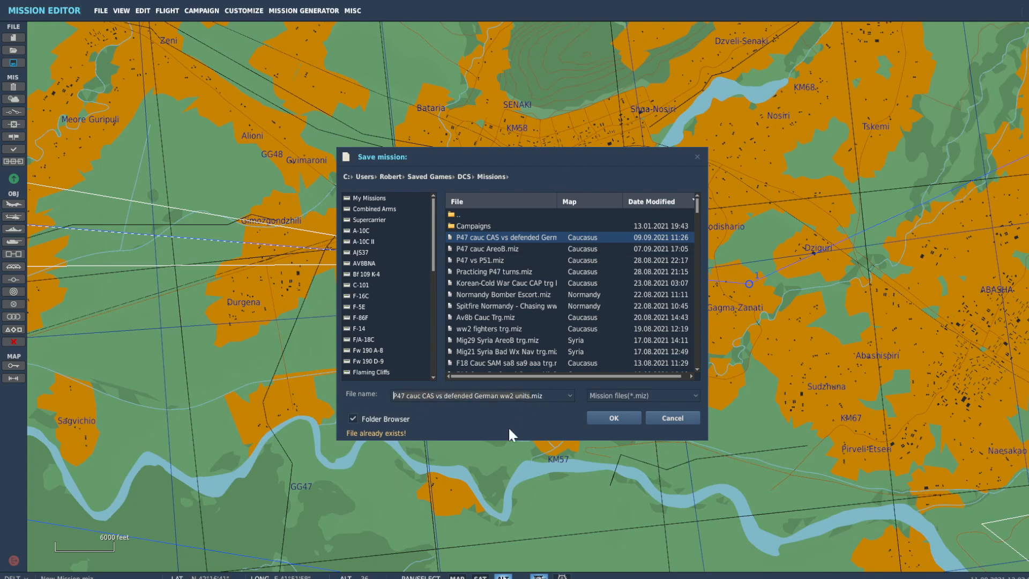
pyautogui.write('F18')
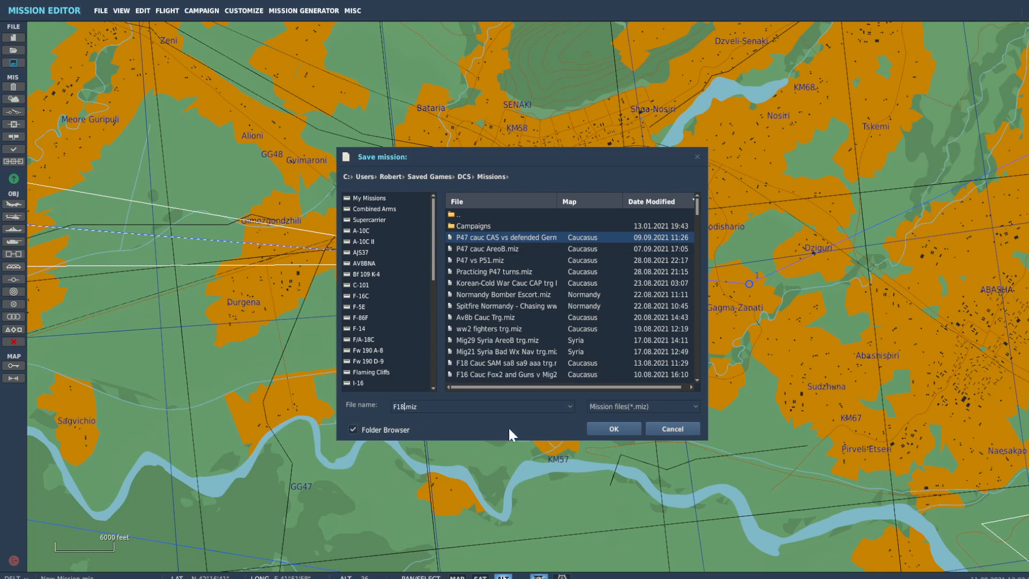
pyautogui.write(' cauc mission editor tutorial vid1')
pyautogui.press('Return')
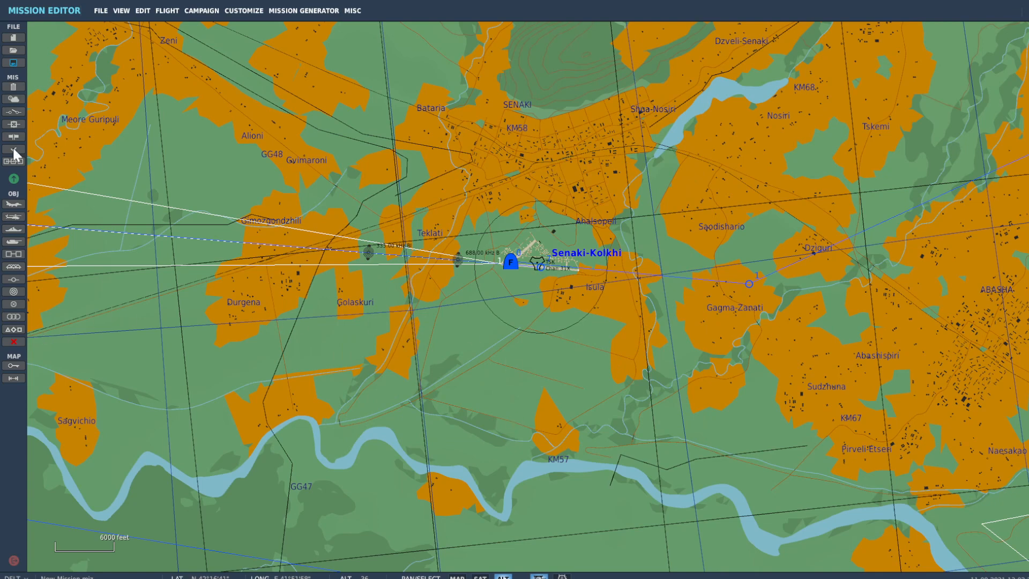
# Launch the saved mission from the editor and proceed through both briefing pages into the F/A-18C cockpit
pyautogui.click(15, 179)
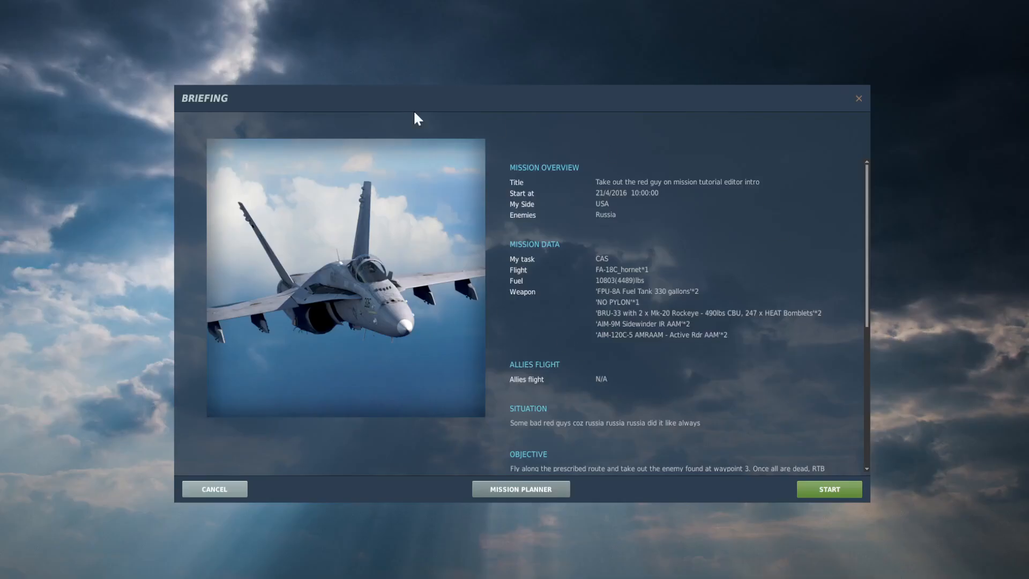
pyautogui.click(839, 490)
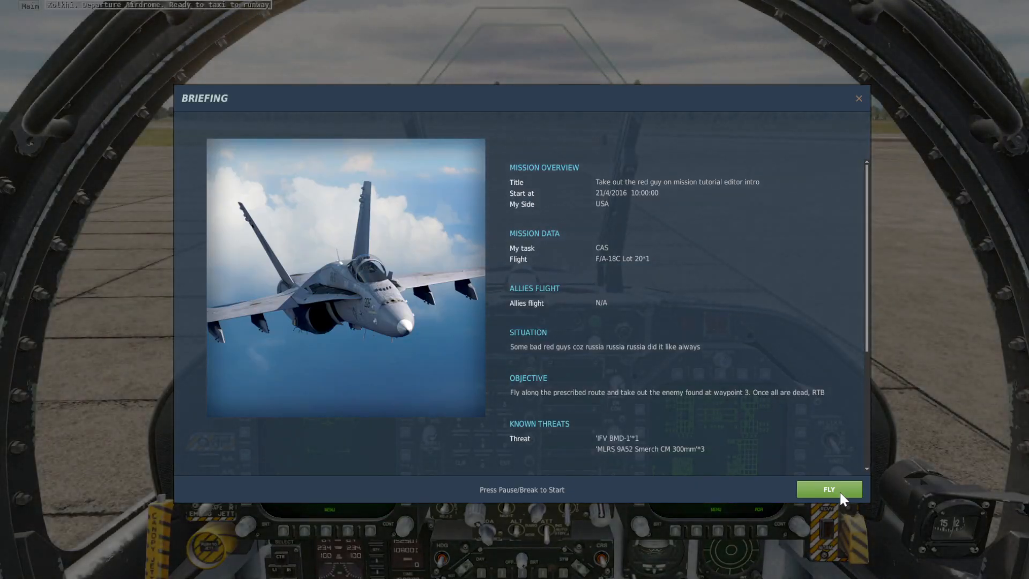
pyautogui.click(839, 490)
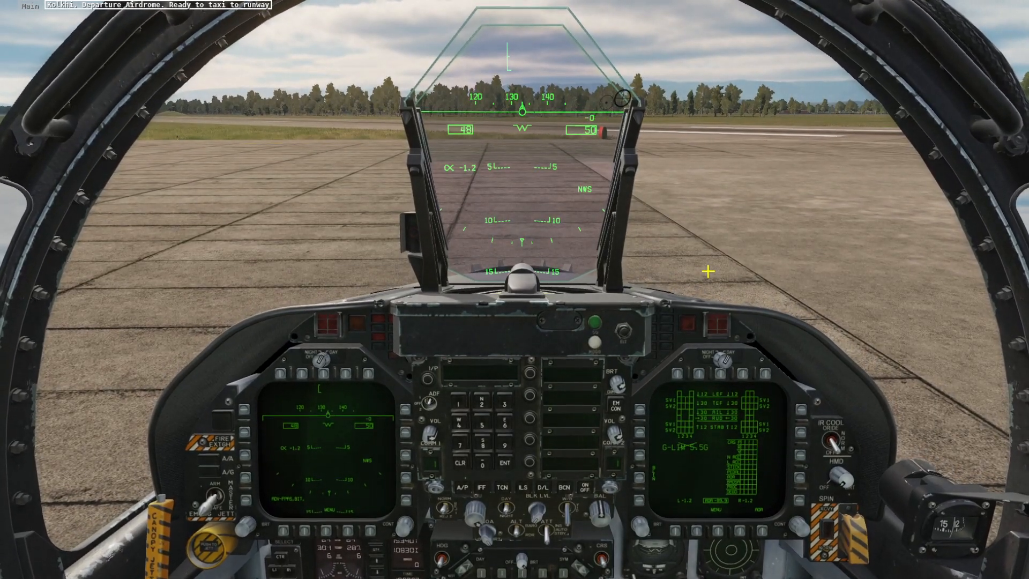
# Examine the aircraft's parking position from outside and the area between Senaki-Kolkhi and Kutaisi on the in-flight map
pyautogui.press('F2')
pyautogui.scroll(-10, 514, 290)
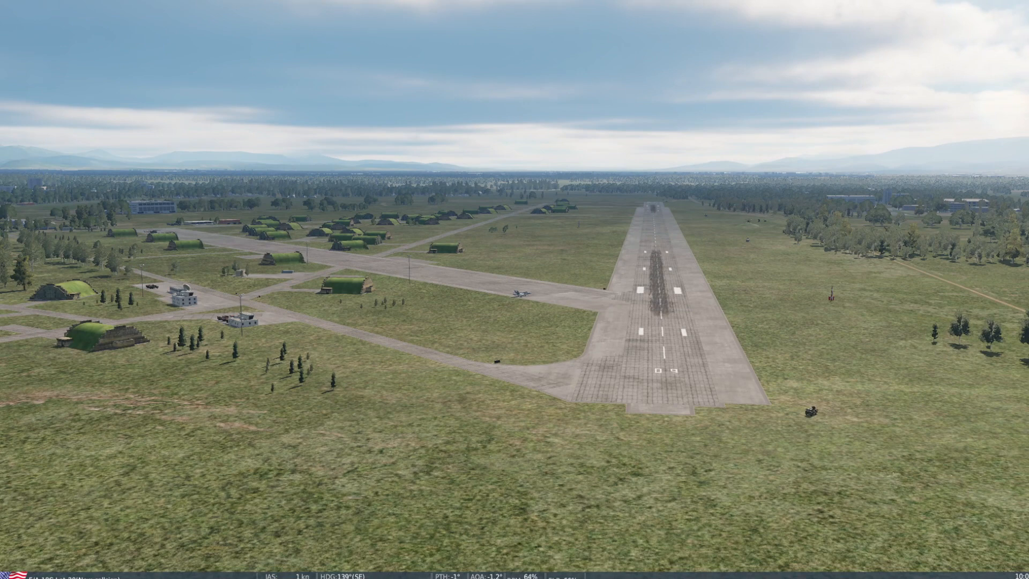
pyautogui.press('F10')
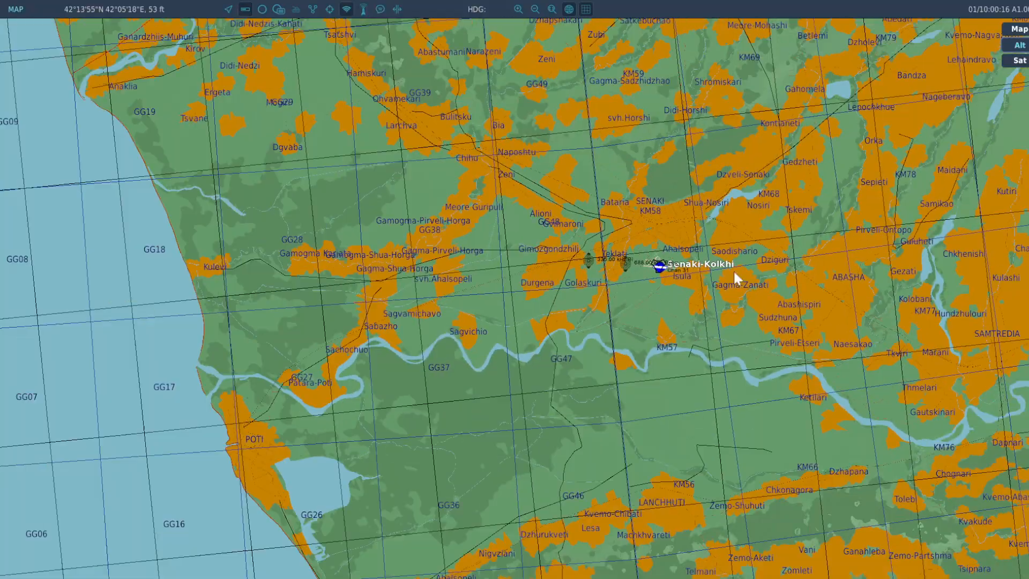
pyautogui.scroll(-4, 709, 309)
pyautogui.scroll(3, 924, 303)
pyautogui.scroll(2, 654, 298)
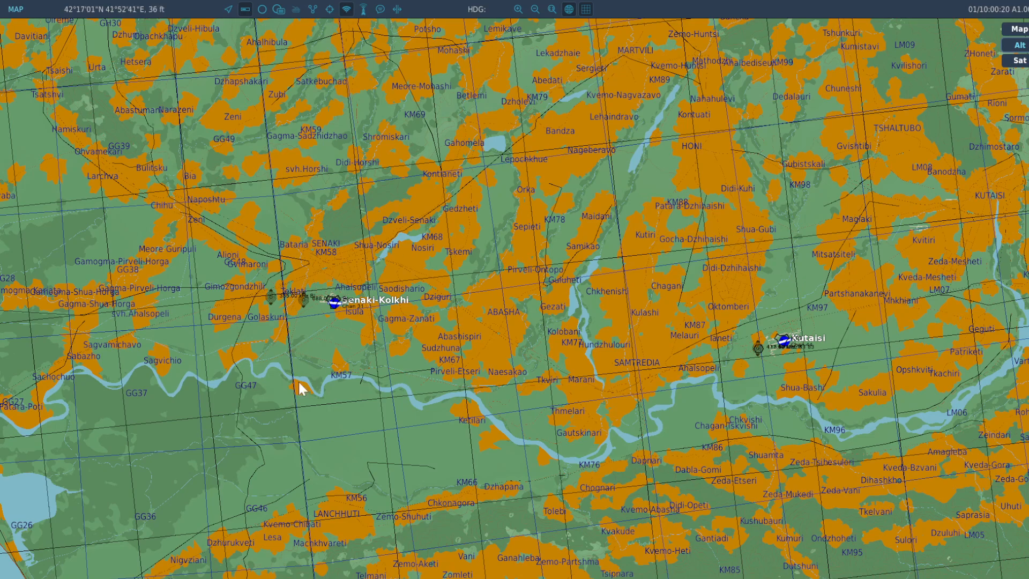
pyautogui.scroll(5, 750, 354)
pyautogui.scroll(-3, 724, 375)
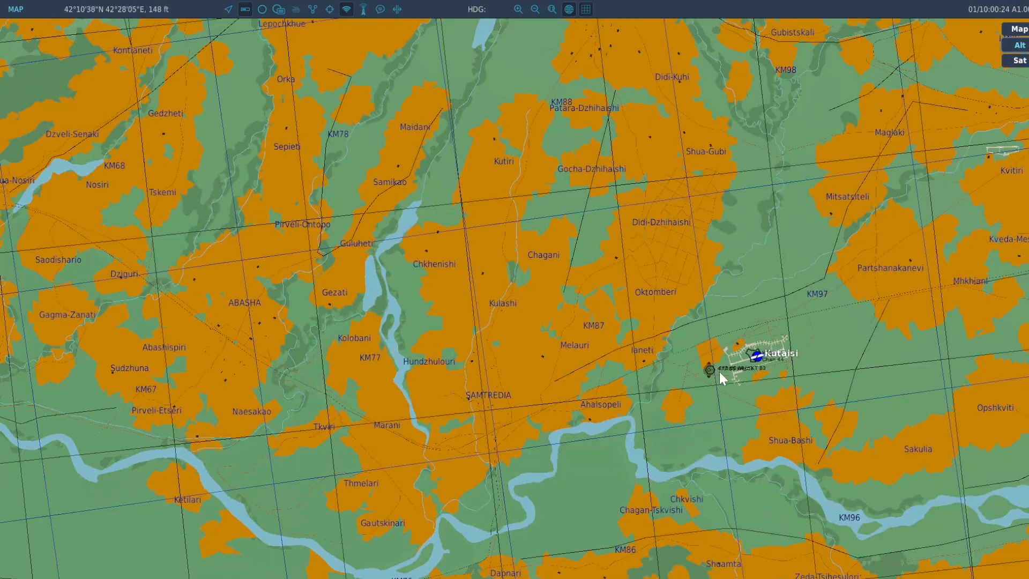
pyautogui.scroll(-4, 725, 369)
# Return to the cockpit view and switch the nosewheel steering to high gain
pyautogui.press('F1')
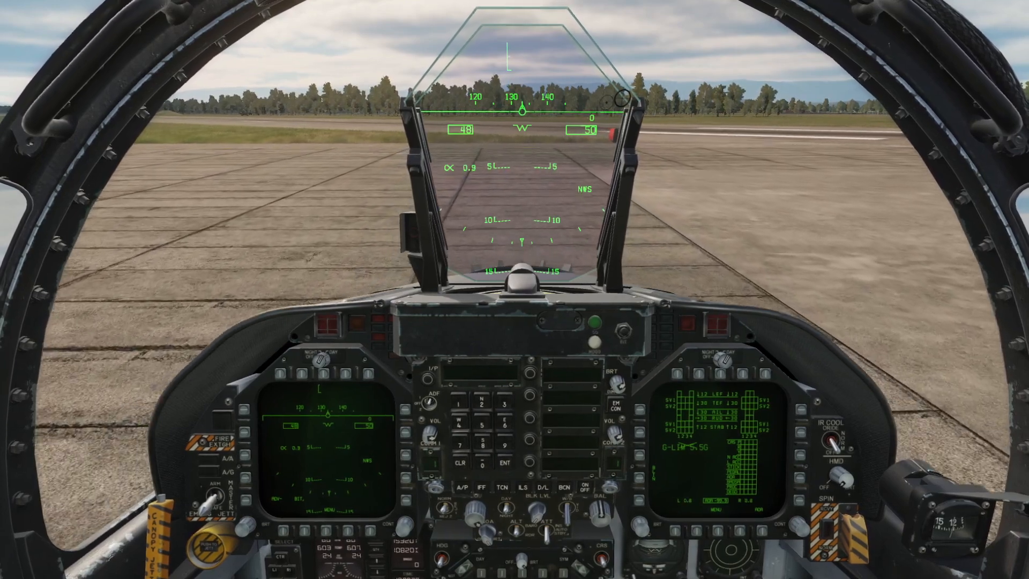
pyautogui.press('s')
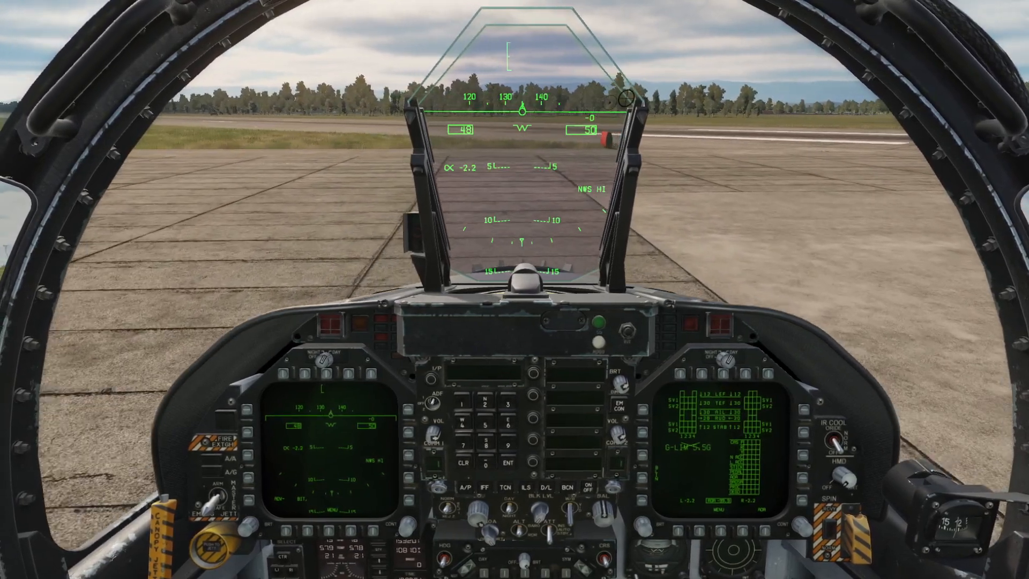